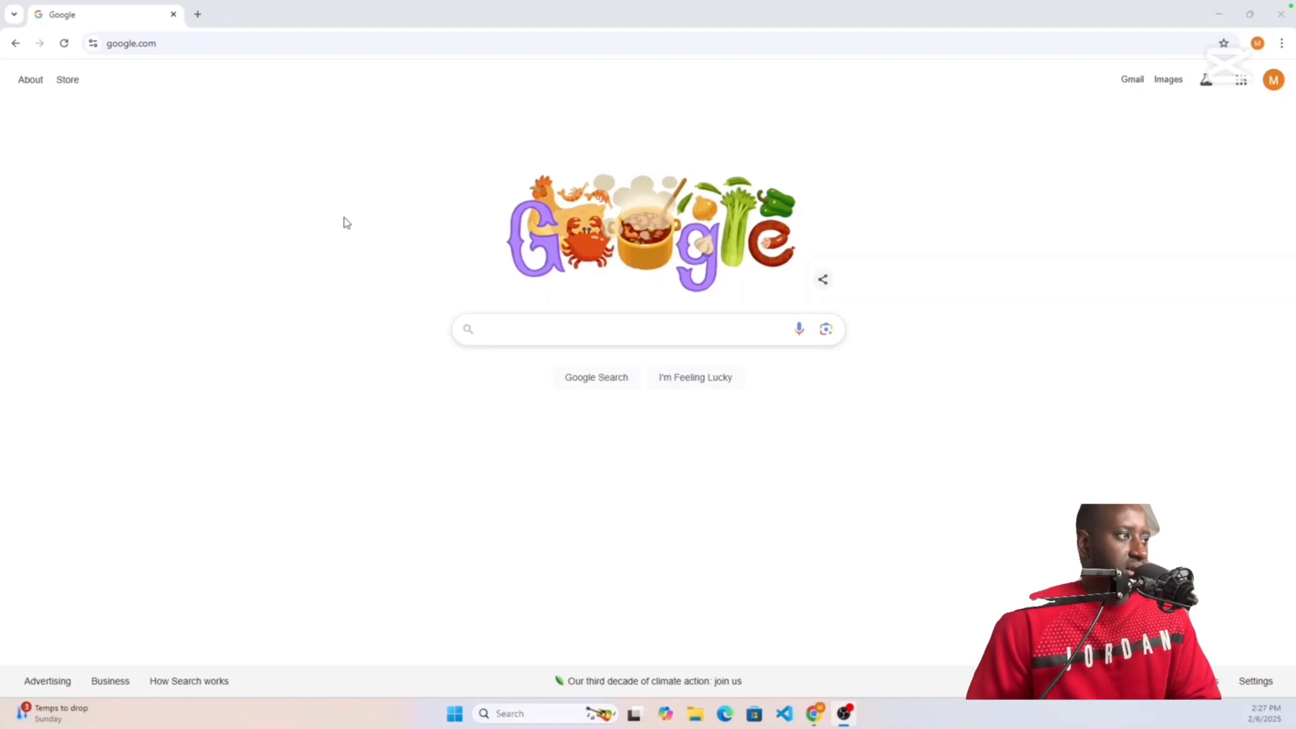
Step: Search Google for 'windows server 2019' and scroll through the results
{"action": "left_click", "coordinate": [567, 330]}
{"action": "type", "text": "wi"}
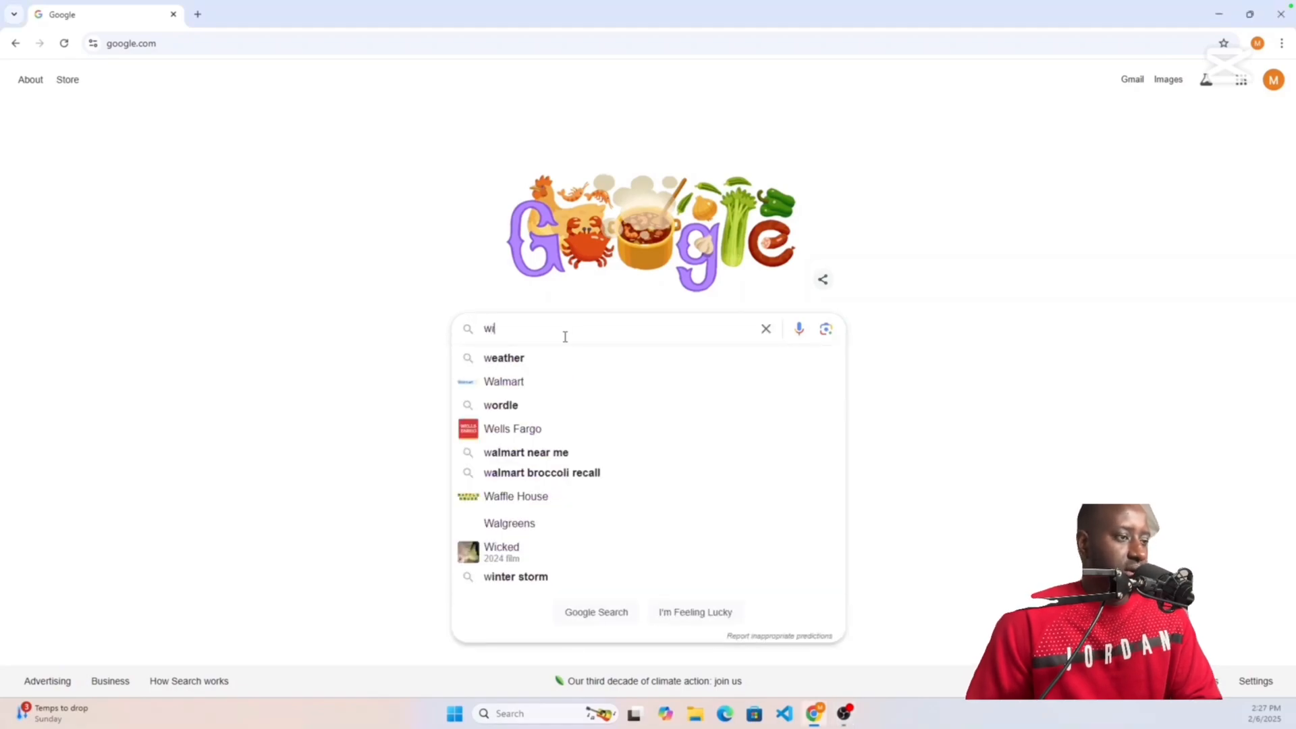
{"action": "type", "text": "ndows"}
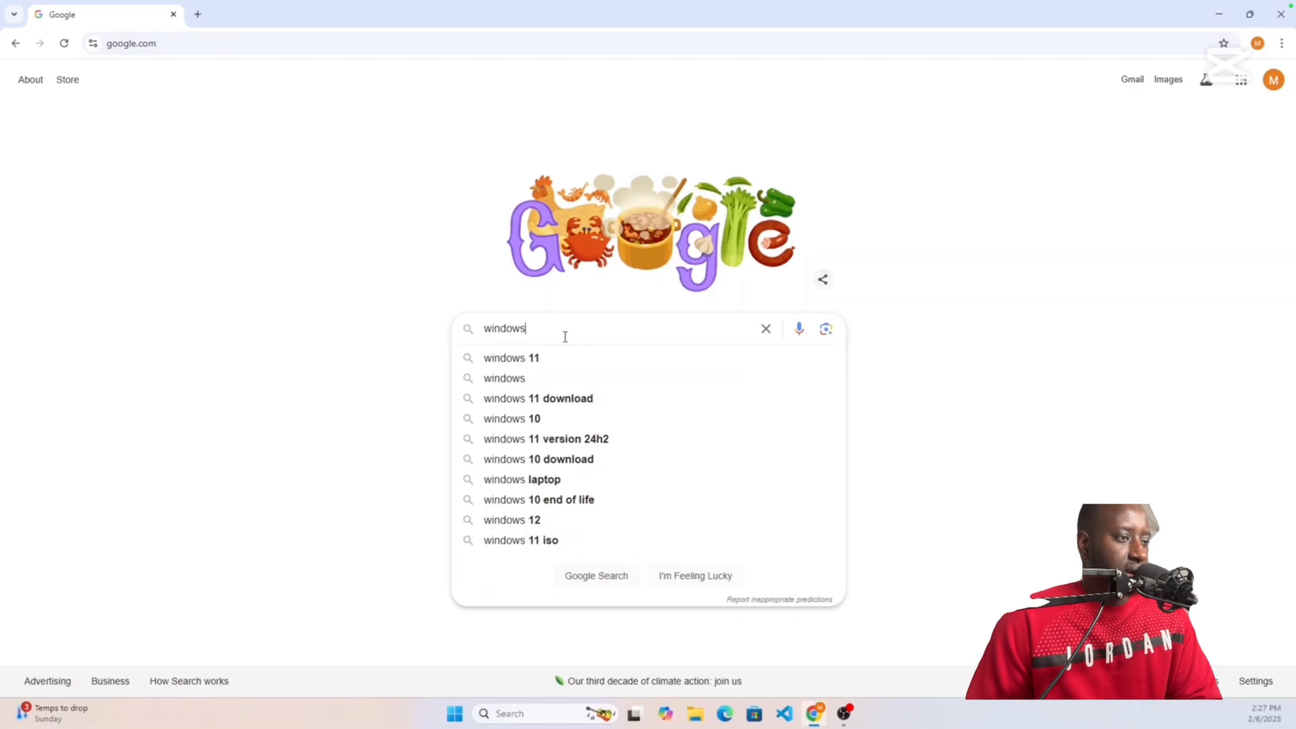
{"action": "type", "text": " server "}
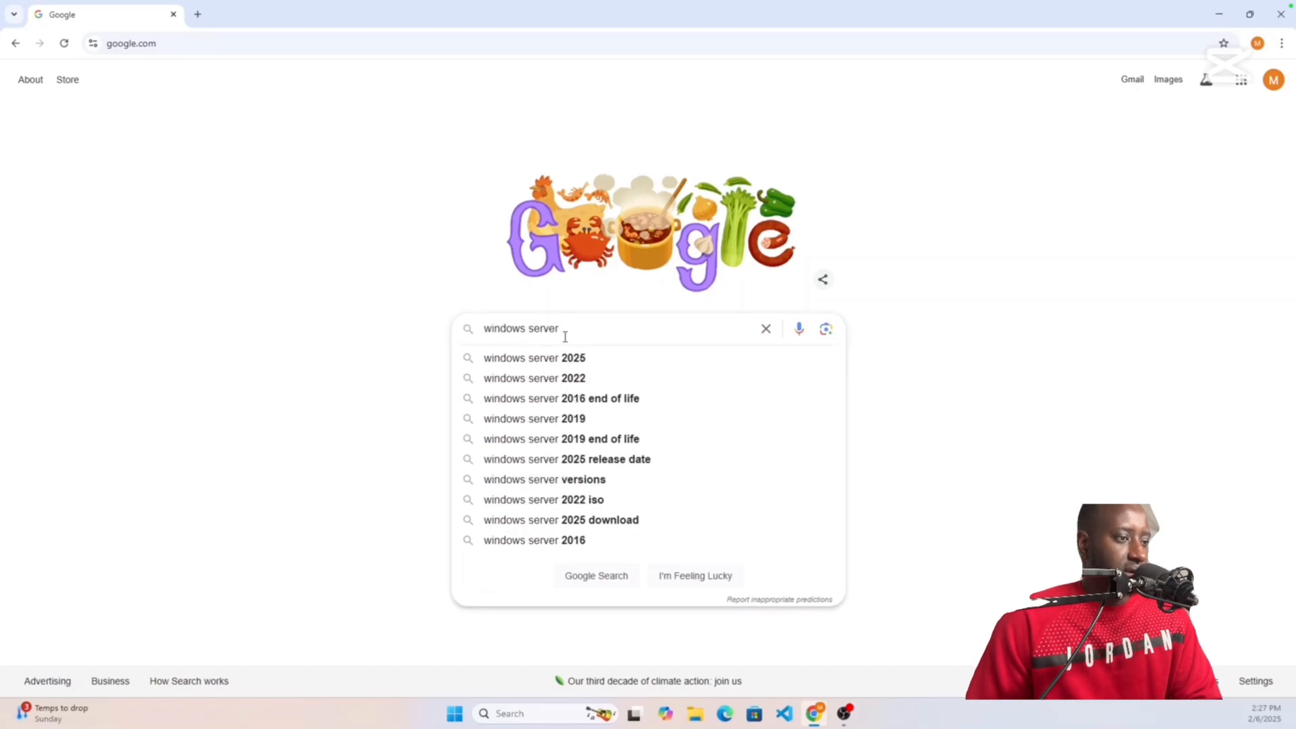
{"action": "type", "text": "2019"}
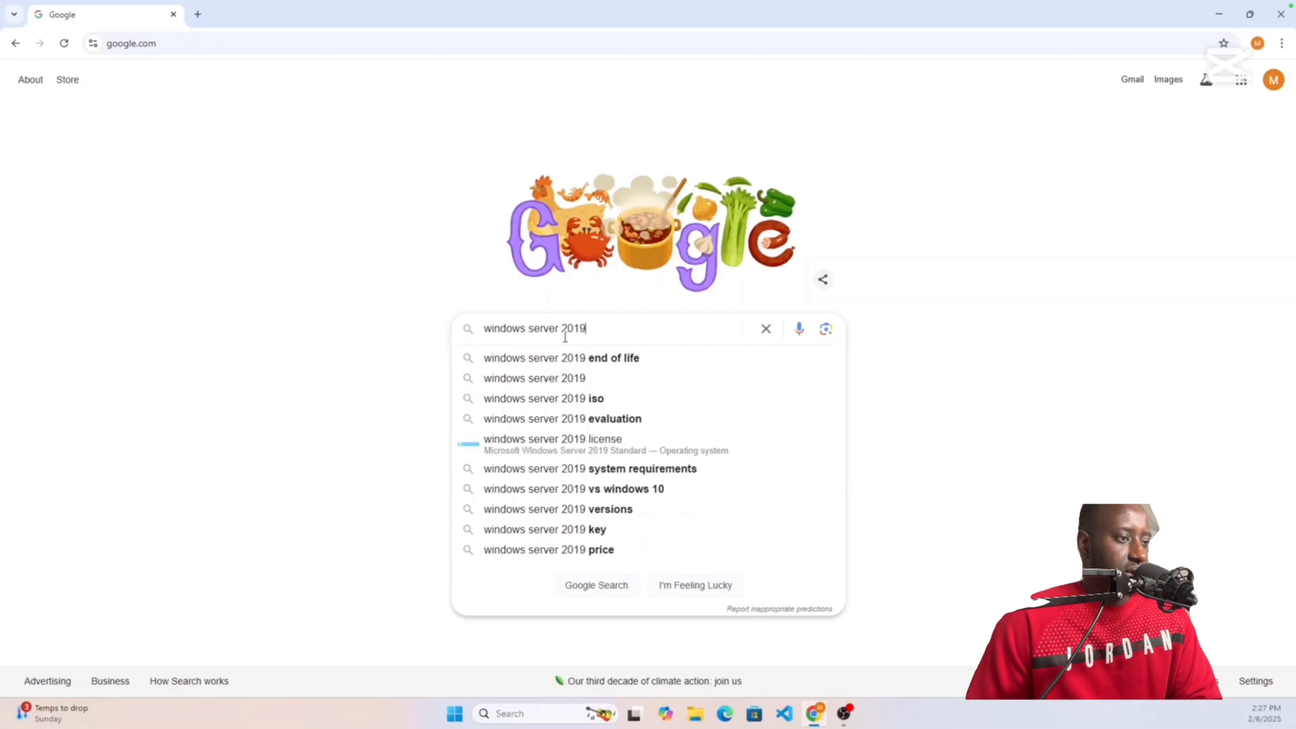
{"action": "key", "text": "Return"}
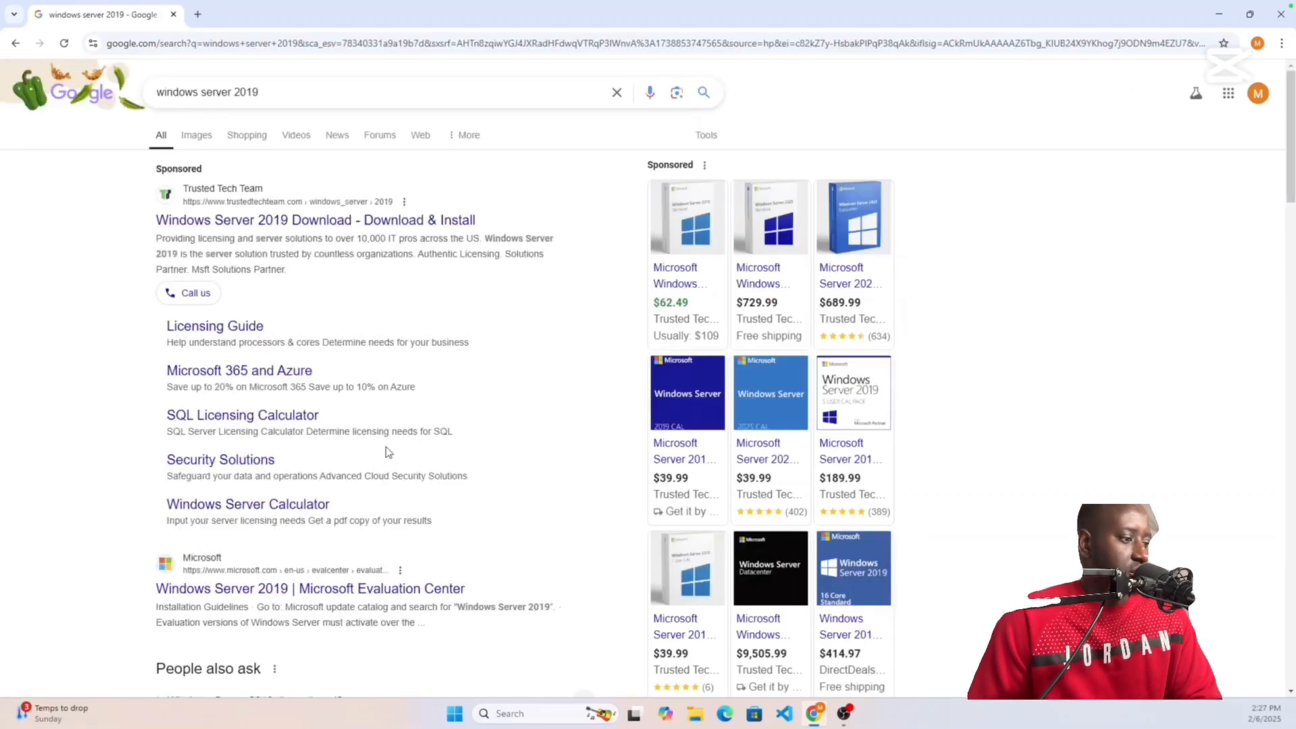
{"action": "scroll", "coordinate": [388, 453], "scroll_direction": "down", "scroll_amount": 3}
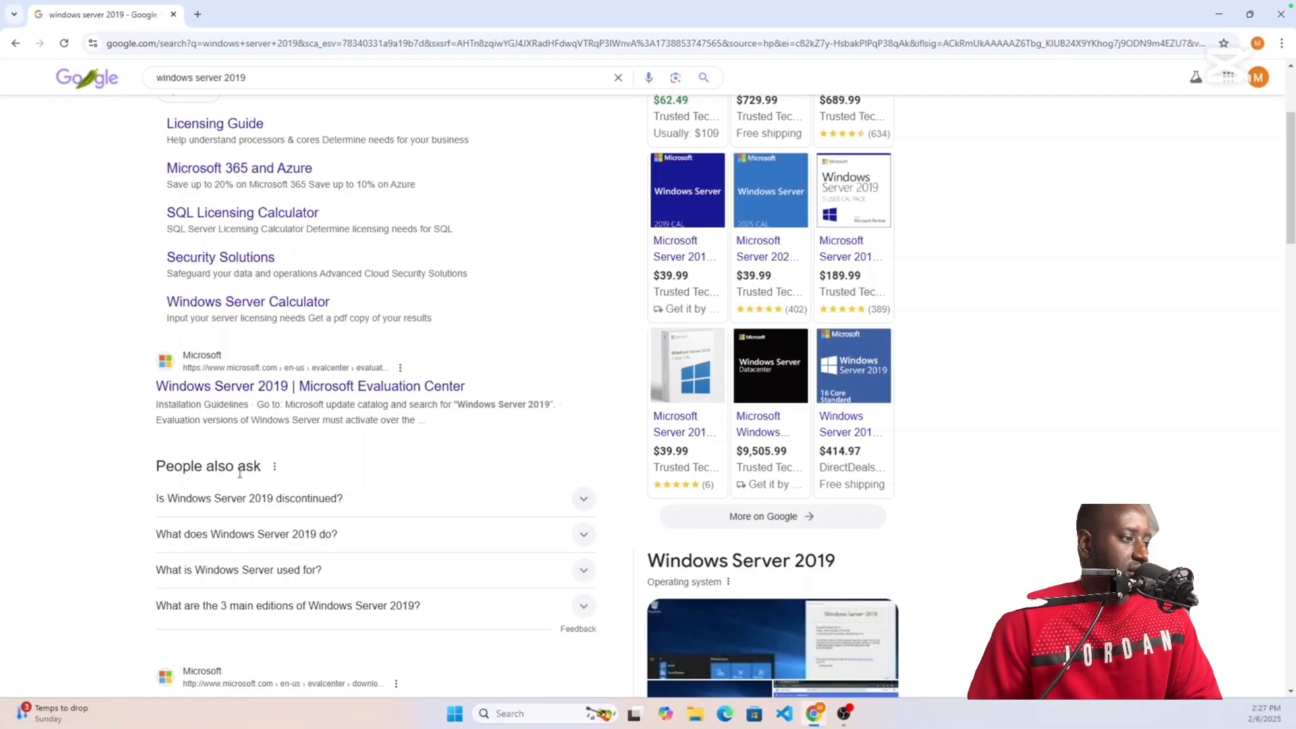
{"action": "scroll", "coordinate": [247, 459], "scroll_direction": "down", "scroll_amount": 4}
{"action": "scroll", "coordinate": [247, 488], "scroll_direction": "down", "scroll_amount": 1}
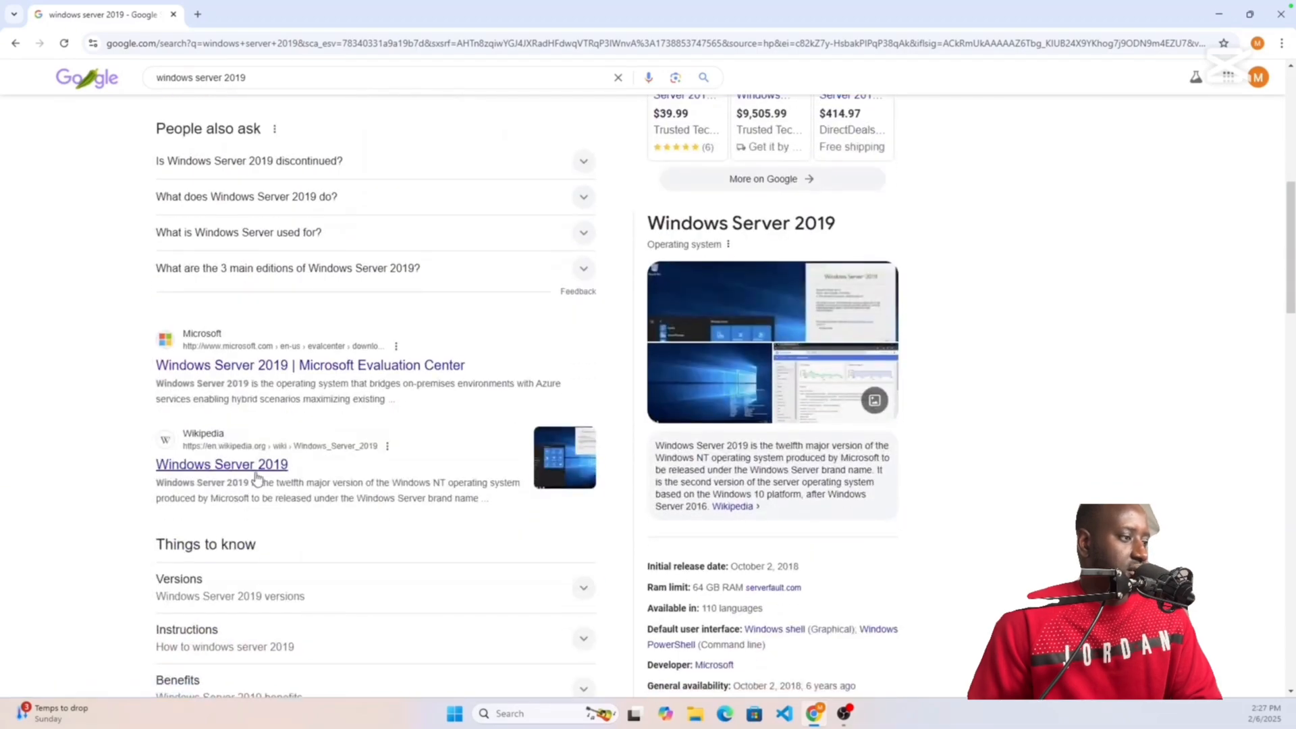
{"action": "scroll", "coordinate": [319, 393], "scroll_direction": "down", "scroll_amount": 2}
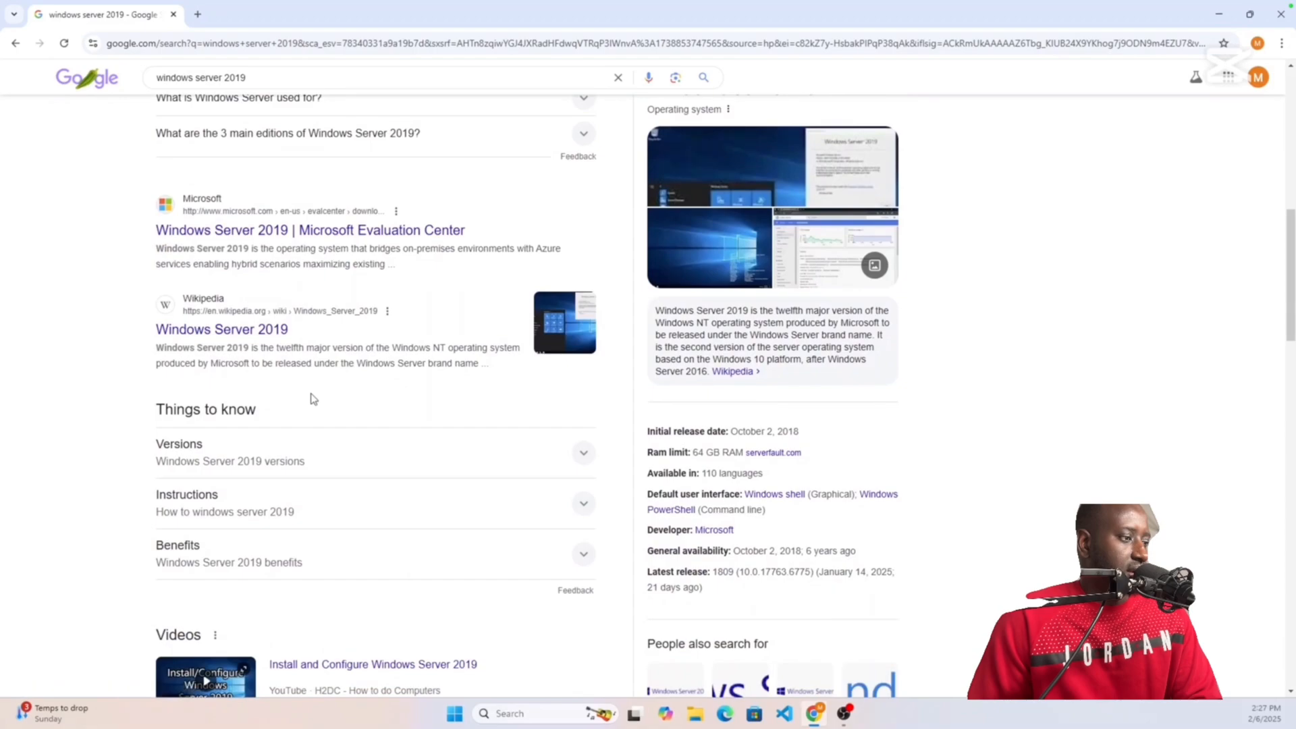
{"action": "scroll", "coordinate": [314, 398], "scroll_direction": "down", "scroll_amount": 3}
{"action": "scroll", "coordinate": [313, 399], "scroll_direction": "up", "scroll_amount": 4}
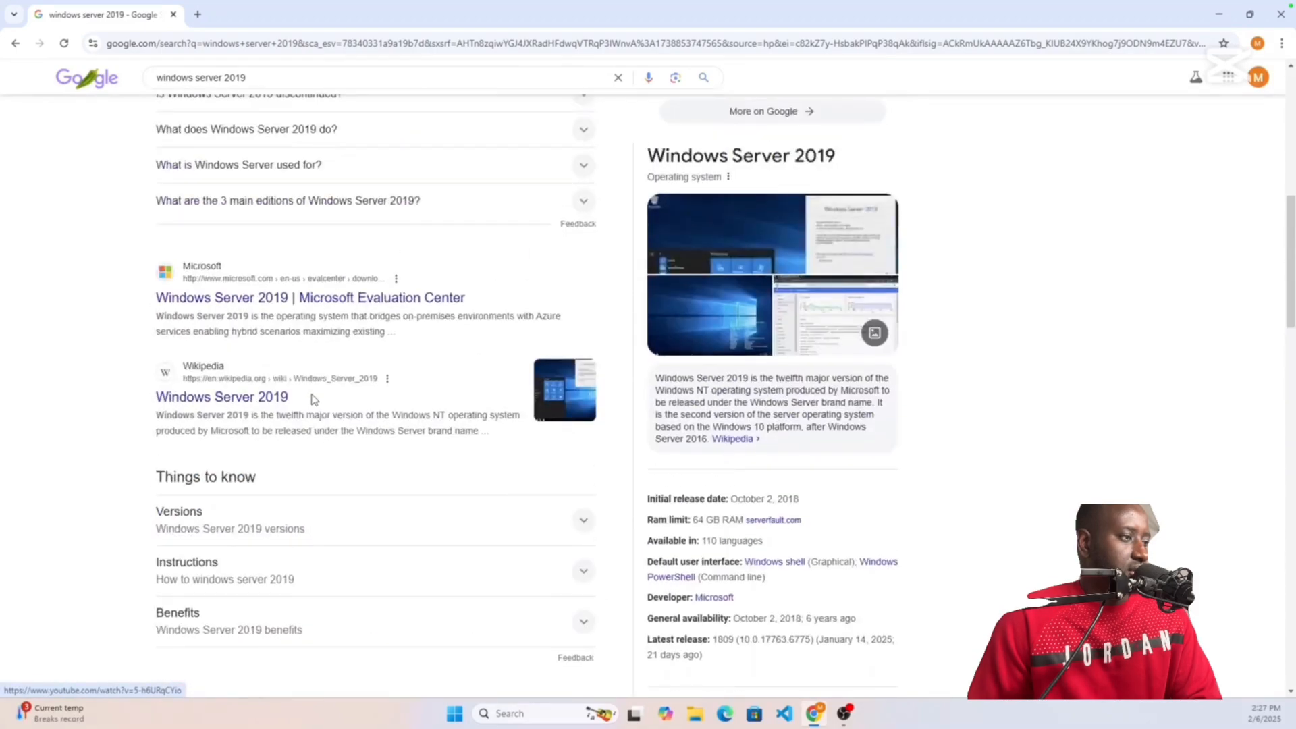
{"action": "scroll", "coordinate": [312, 400], "scroll_direction": "up", "scroll_amount": 1}
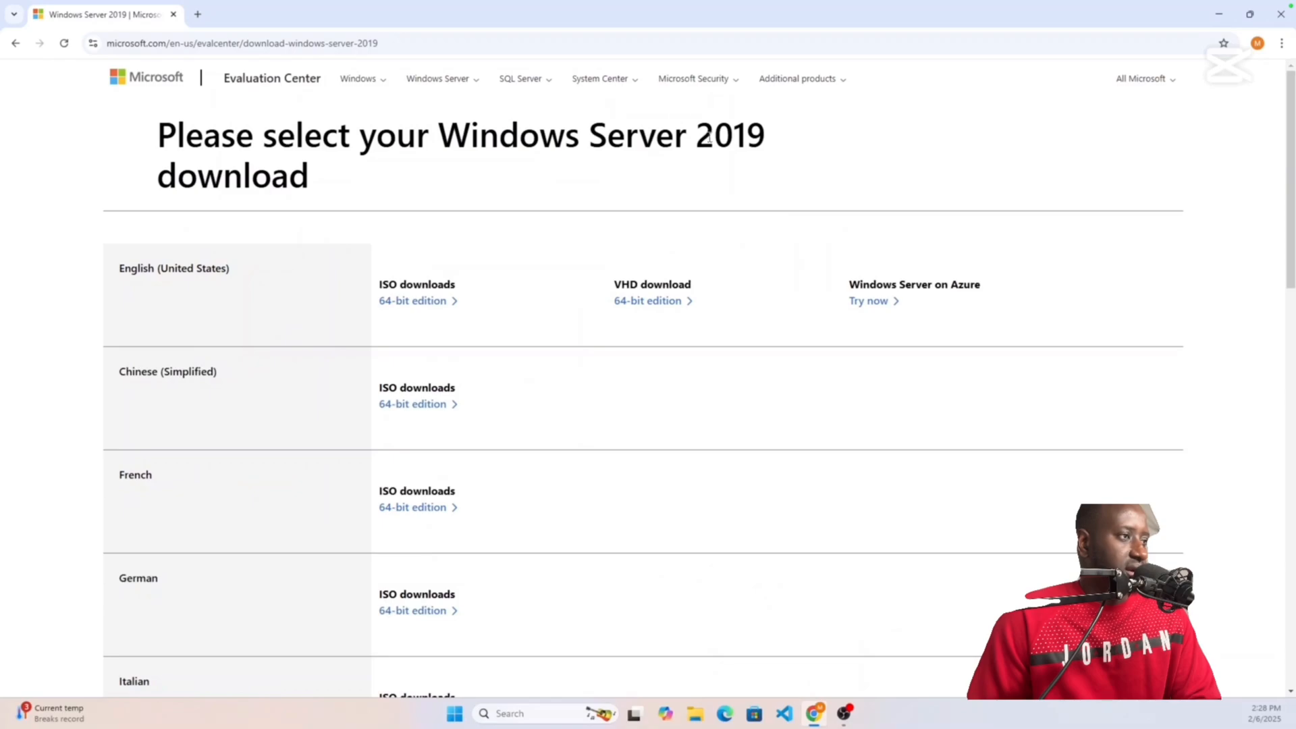
Step: Download the English 64-bit Windows Server 2019 ISO and show it in its folder
{"action": "left_click", "coordinate": [411, 305]}
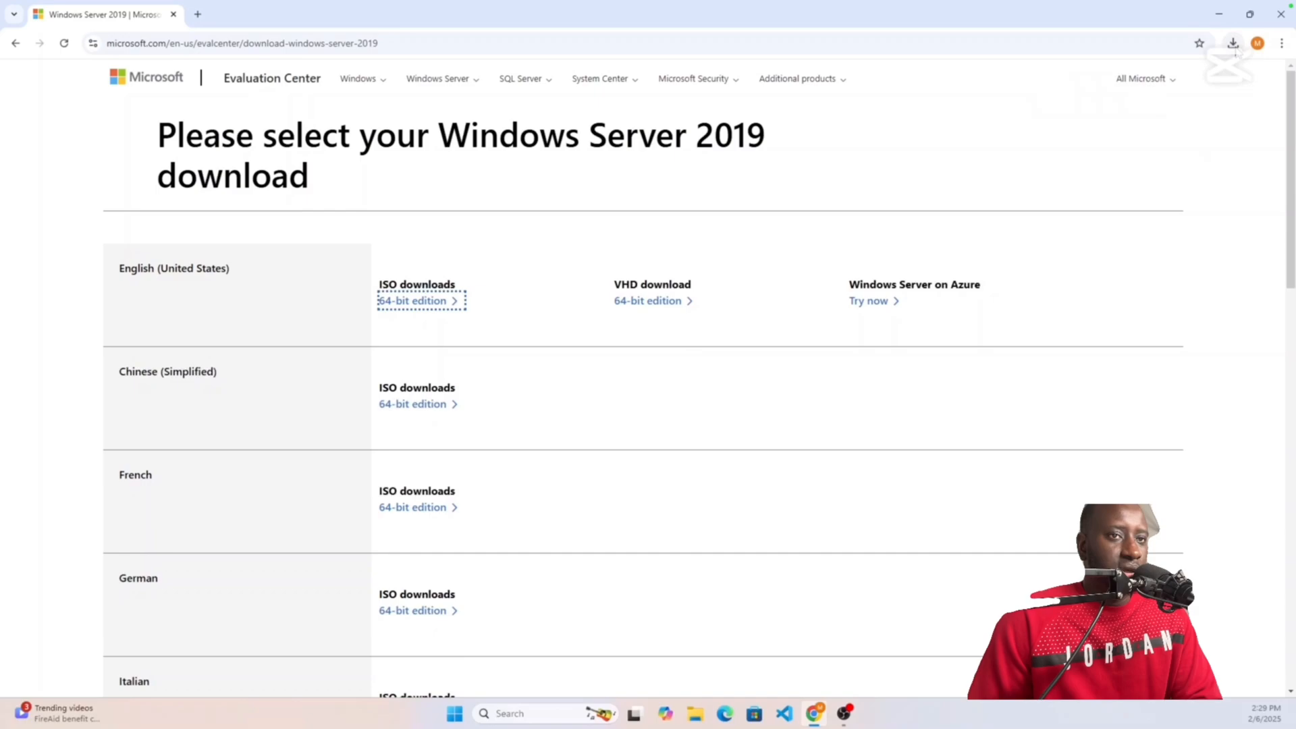
{"action": "left_click", "coordinate": [1233, 43]}
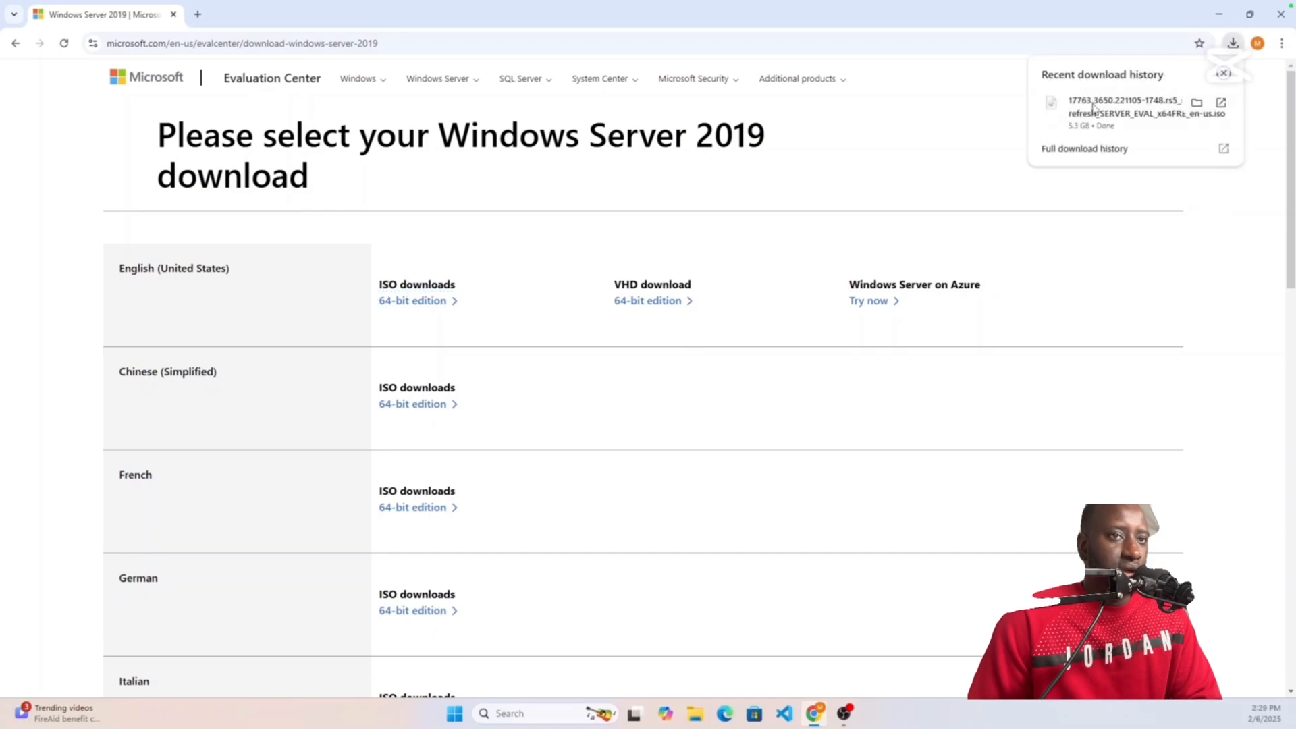
{"action": "left_click", "coordinate": [1196, 104]}
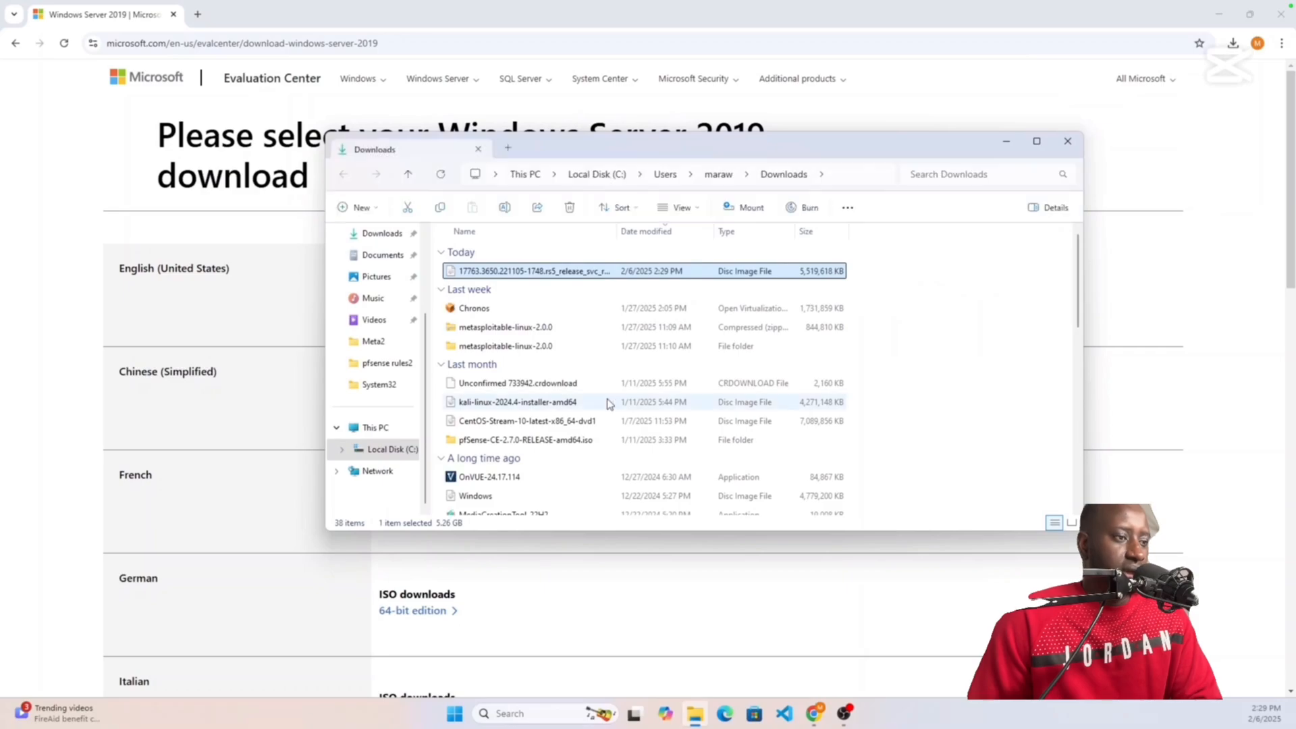
Step: Open the Properties of the downloaded Windows Server 2019 ISO in Downloads
{"action": "scroll", "coordinate": [951, 317], "scroll_direction": "down", "scroll_amount": 1}
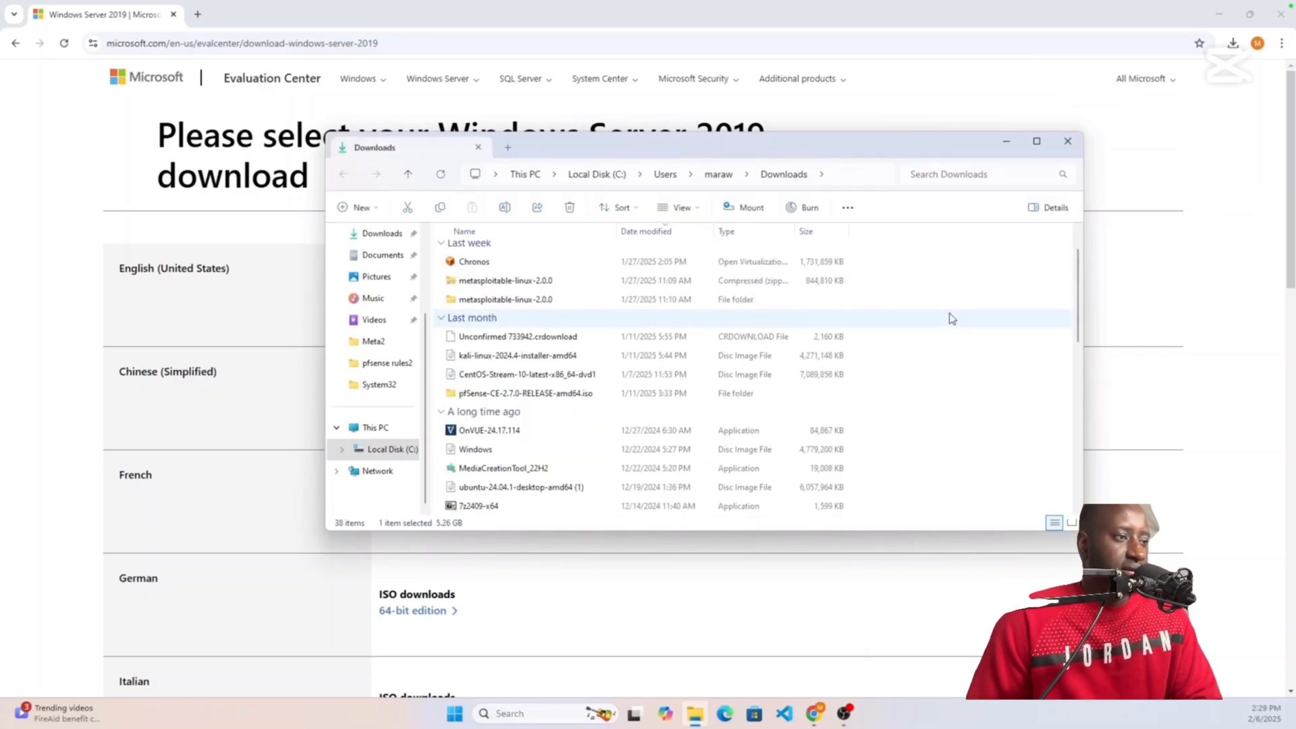
{"action": "scroll", "coordinate": [948, 315], "scroll_direction": "down", "scroll_amount": 2}
{"action": "scroll", "coordinate": [943, 309], "scroll_direction": "up", "scroll_amount": 3}
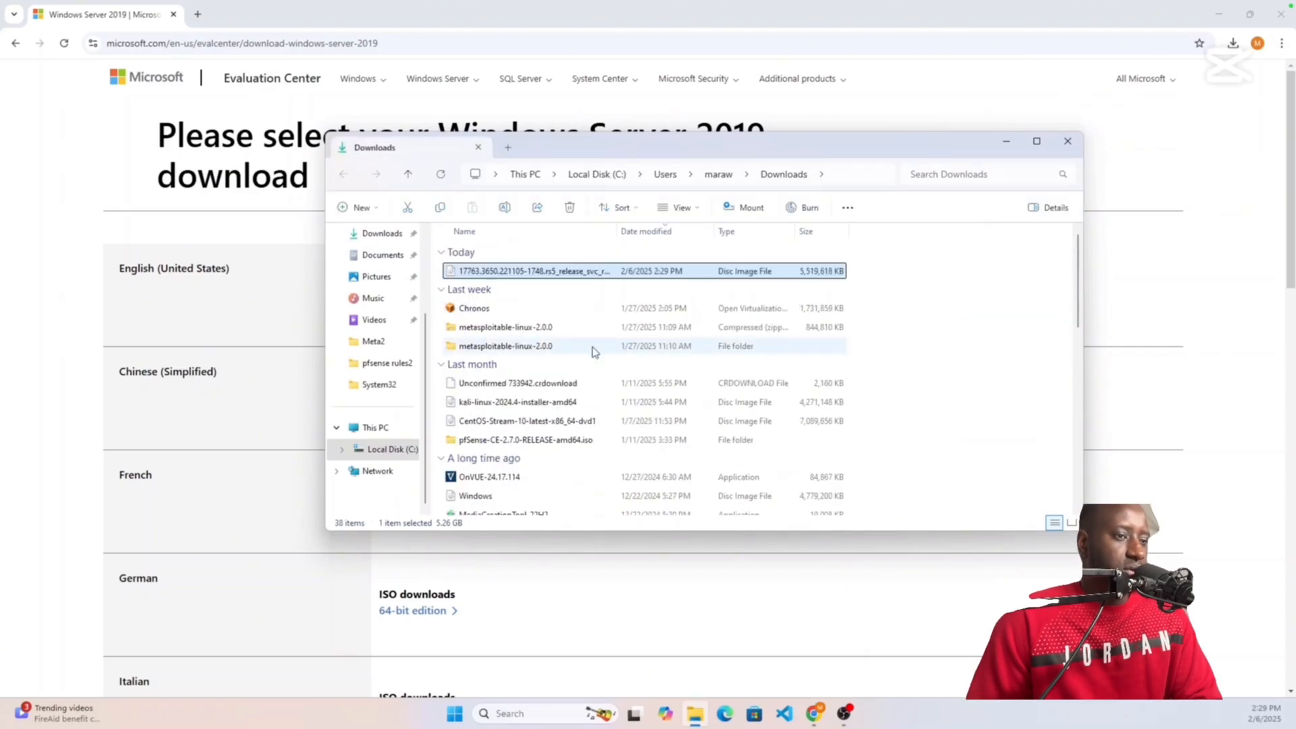
{"action": "right_click", "coordinate": [660, 272]}
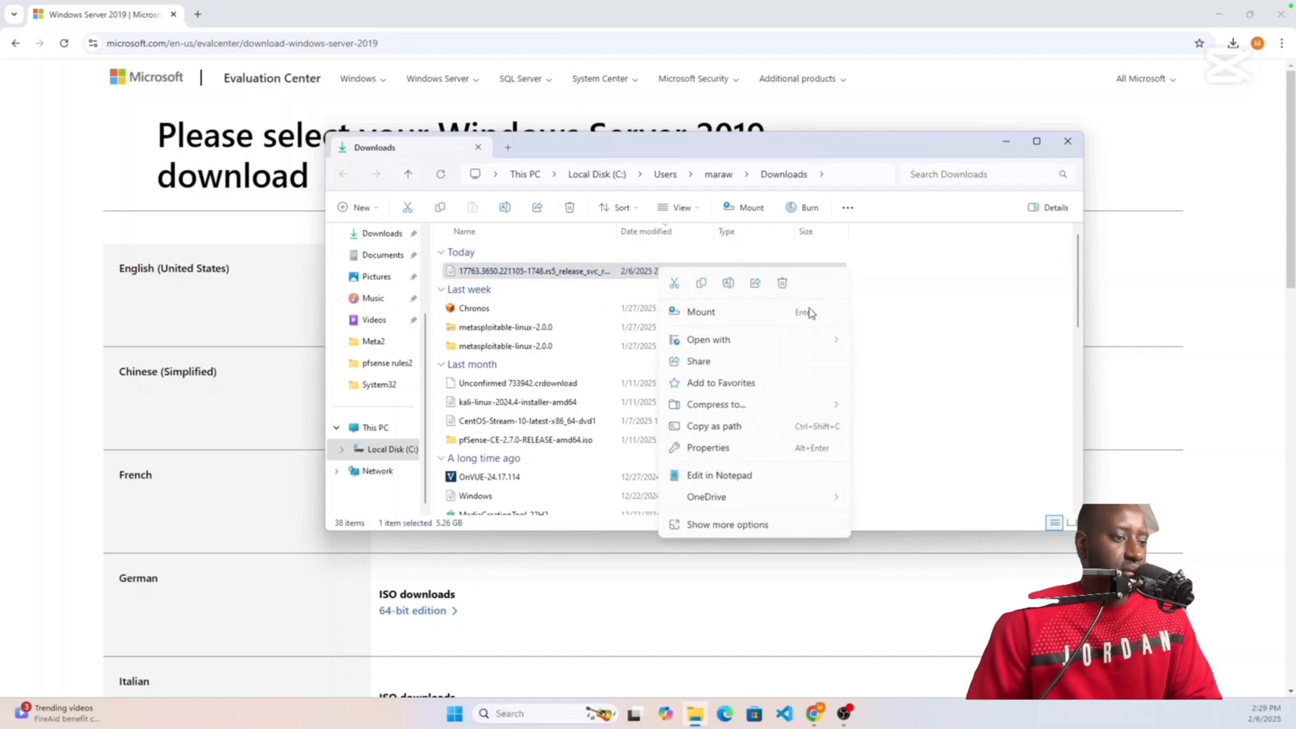
{"action": "left_click", "coordinate": [959, 282]}
{"action": "left_click", "coordinate": [958, 282]}
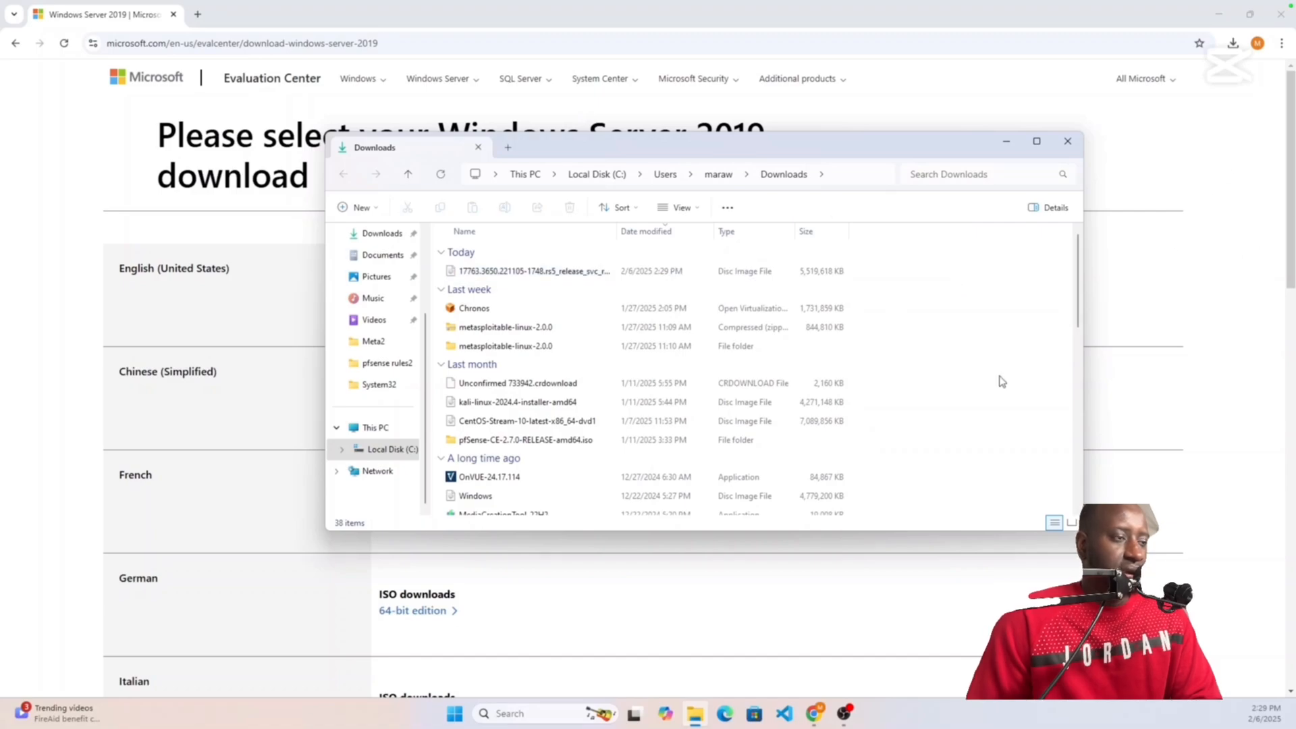
{"action": "left_click", "coordinate": [547, 271]}
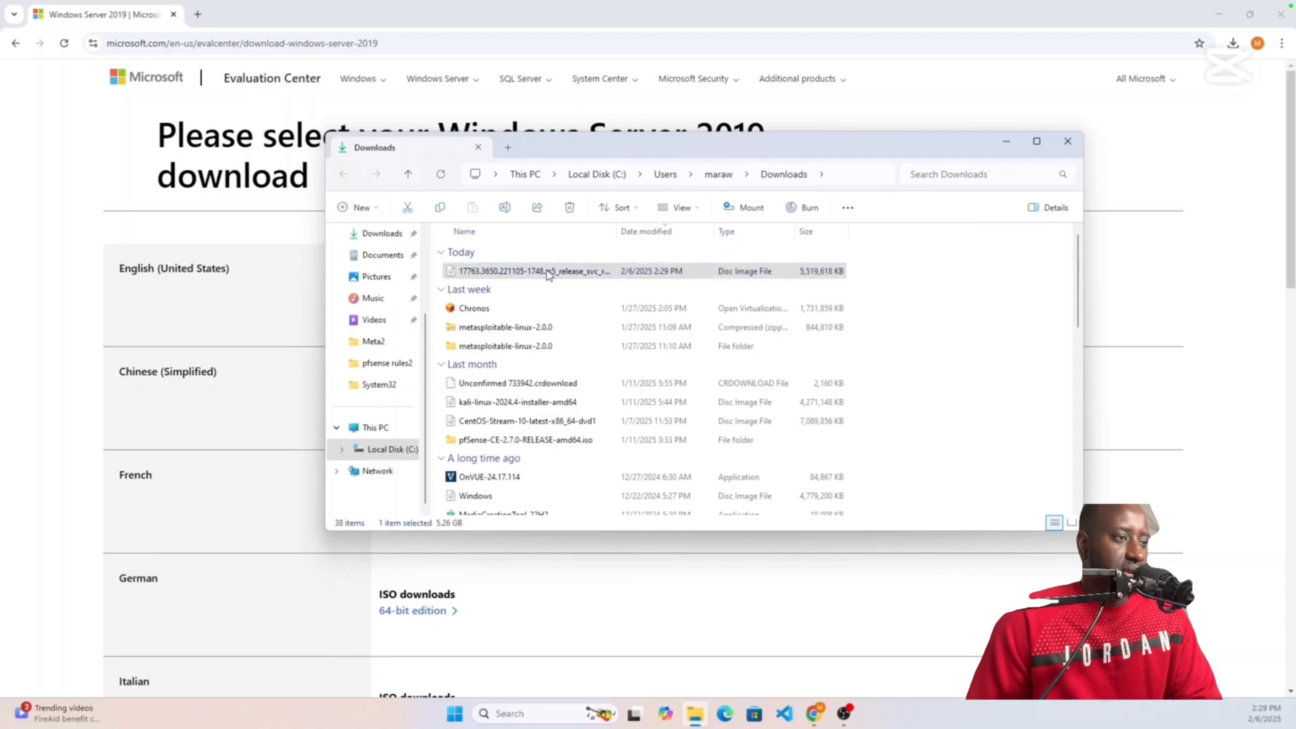
{"action": "right_click", "coordinate": [549, 272]}
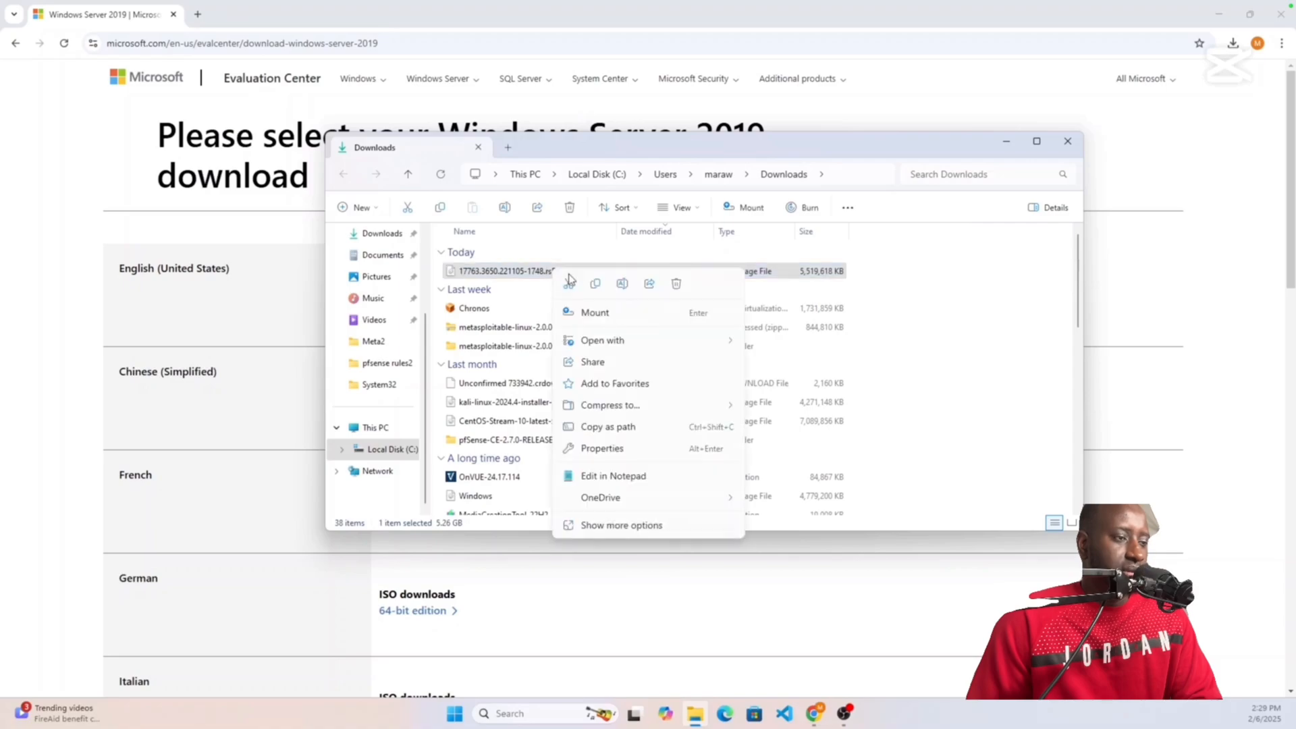
{"action": "left_click", "coordinate": [642, 450]}
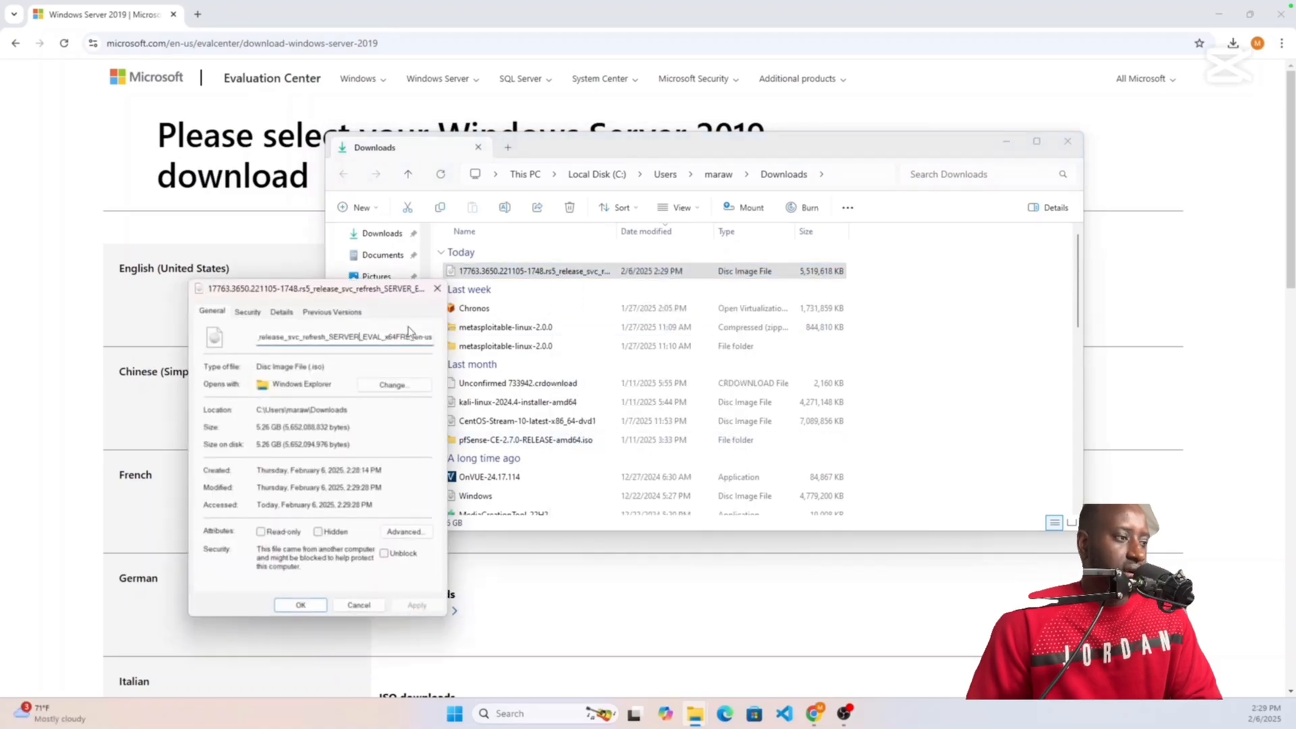
Step: Rename the downloaded ISO to 'windows server 2019'
{"action": "left_click_drag", "start_coordinate": [425, 335], "coordinate": [226, 370]}
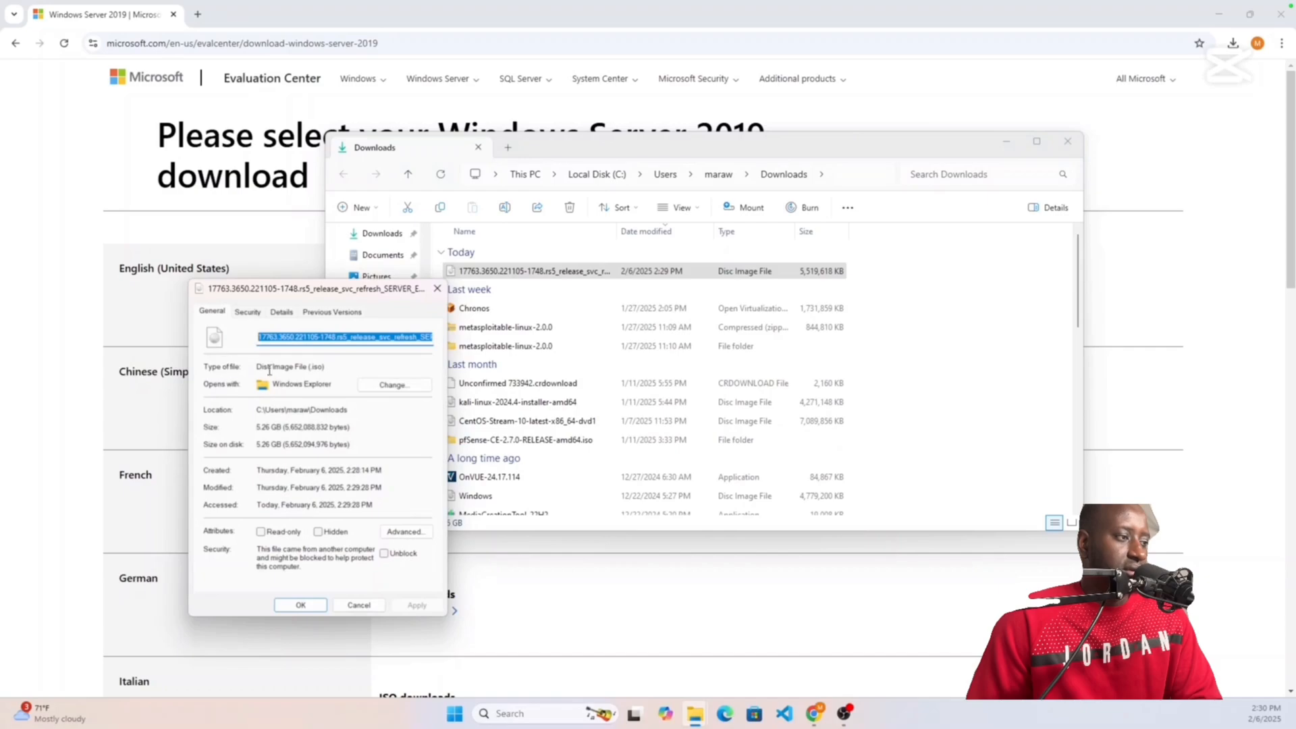
{"action": "key", "text": "BackSpace"}
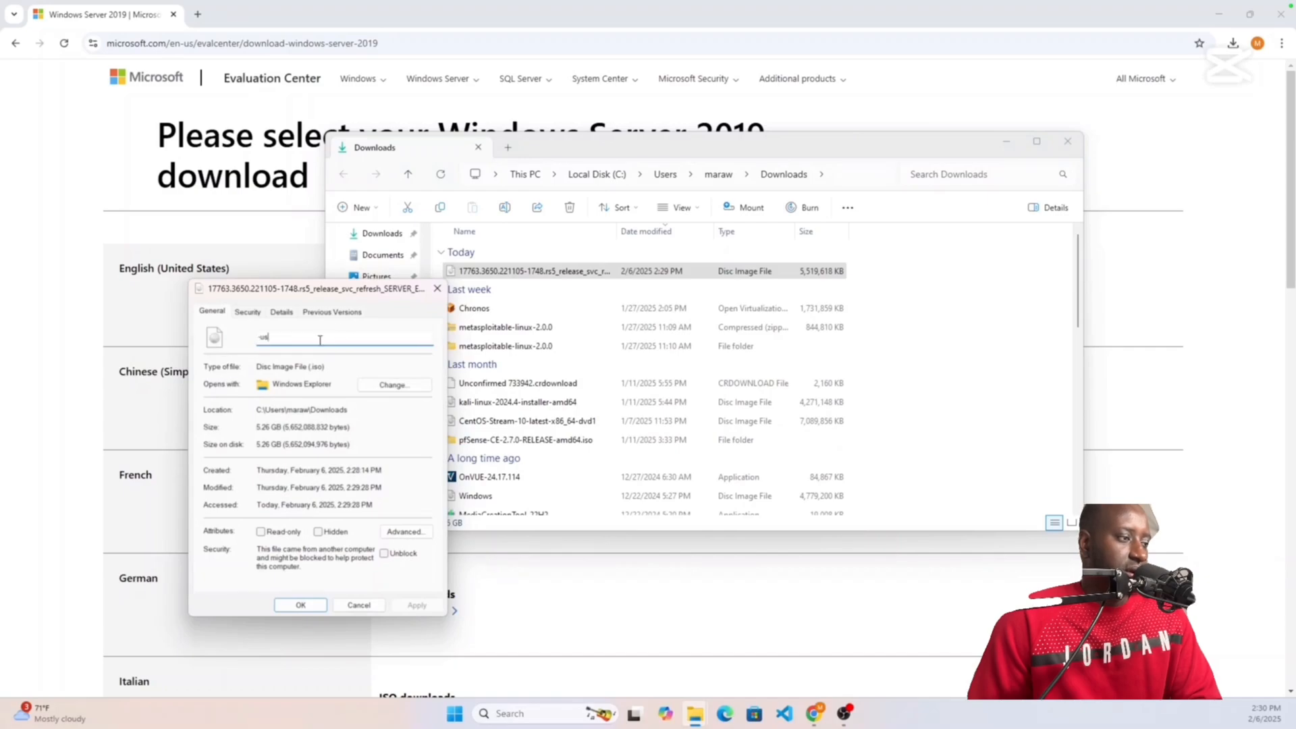
{"action": "key", "text": "BackSpace"}
{"action": "key", "text": "BackSpace"}
{"action": "key", "text": "BackSpace"}
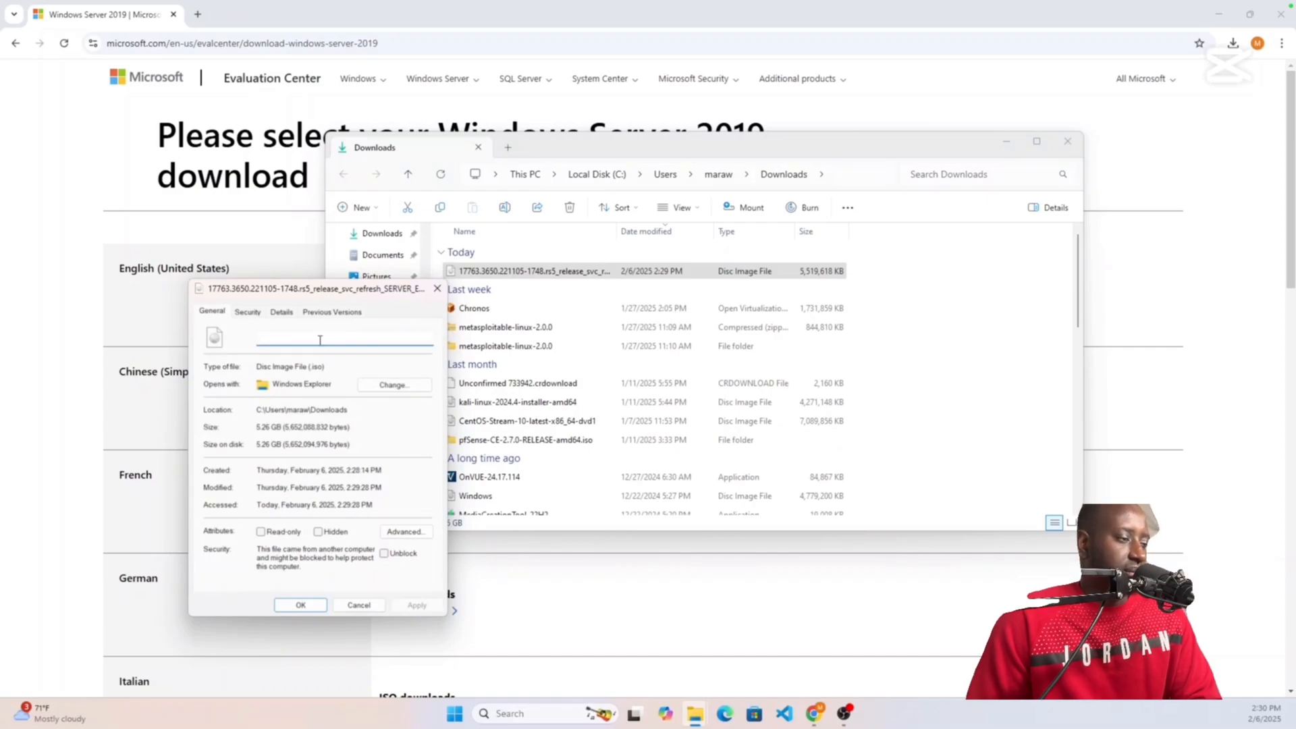
{"action": "type", "text": "windows se"}
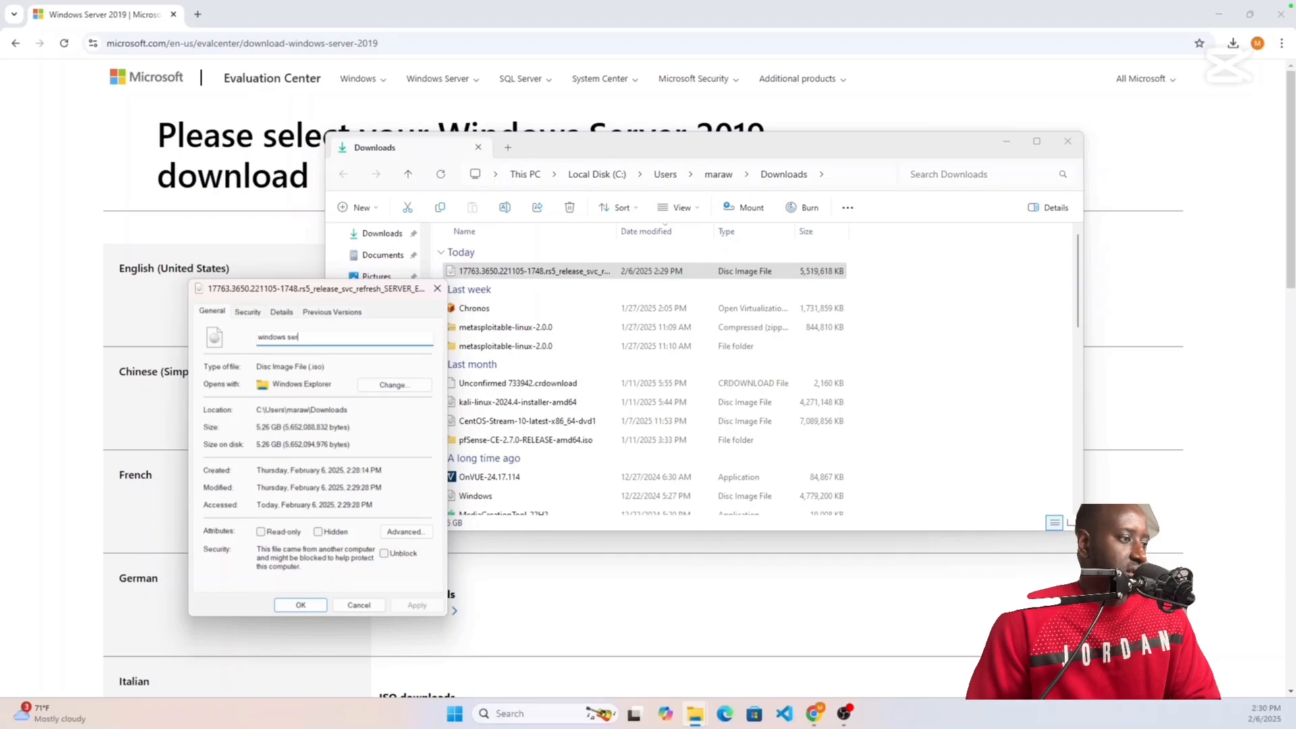
{"action": "type", "text": "r"}
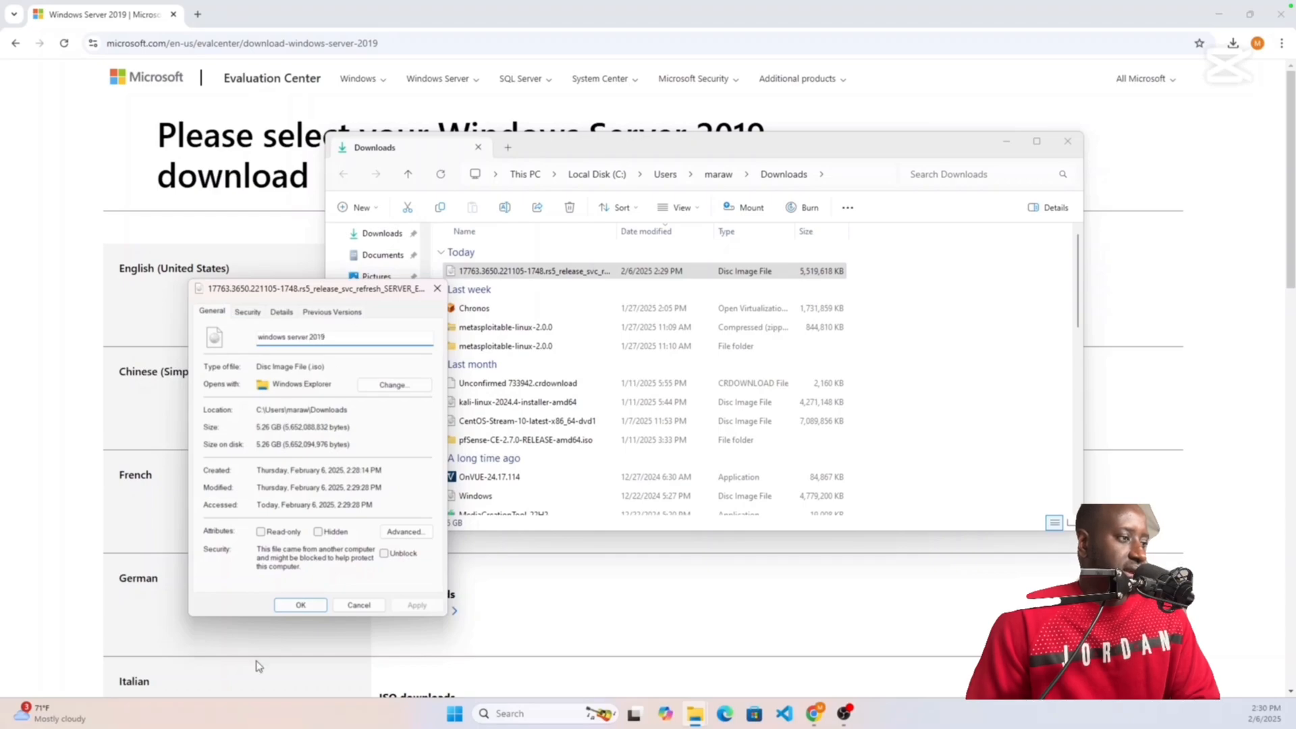
{"action": "type", "text": " 2019"}
{"action": "left_click", "coordinate": [300, 605]}
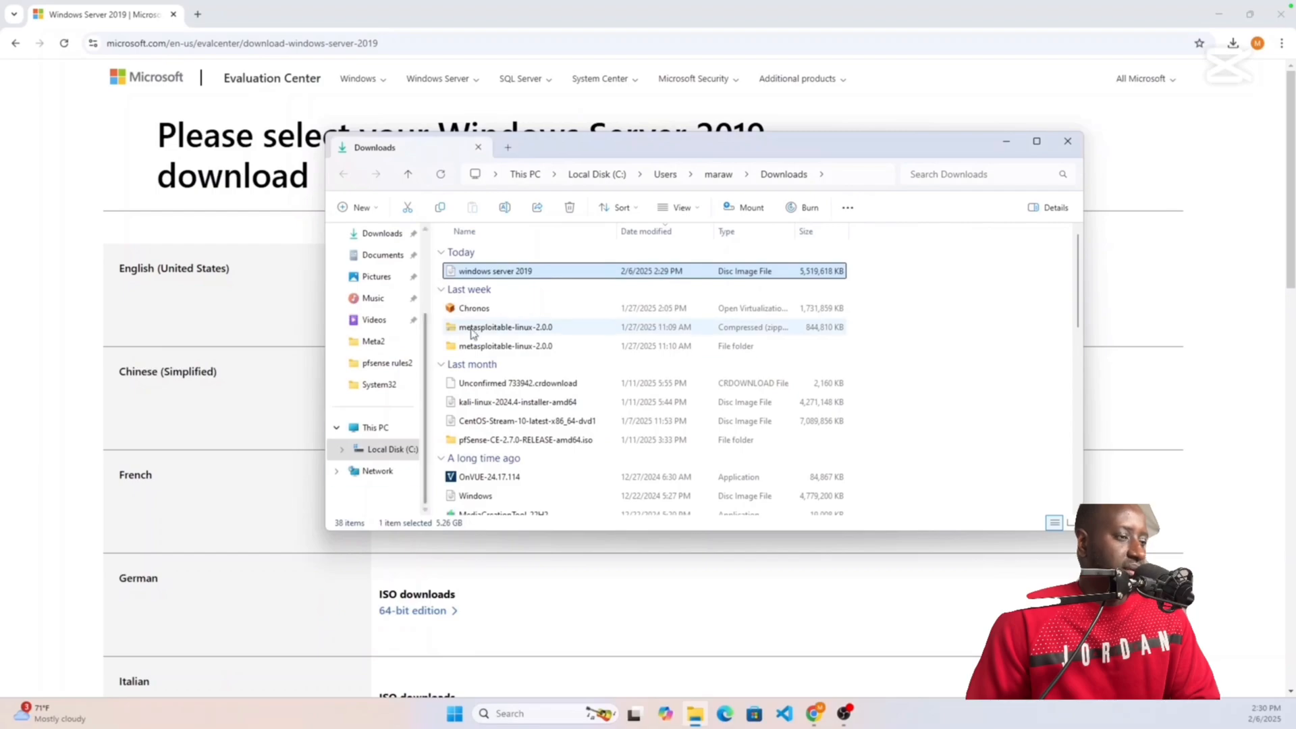
Step: Collapse the Last week, Last month and A long time ago groups, then close Downloads
{"action": "left_click", "coordinate": [459, 289]}
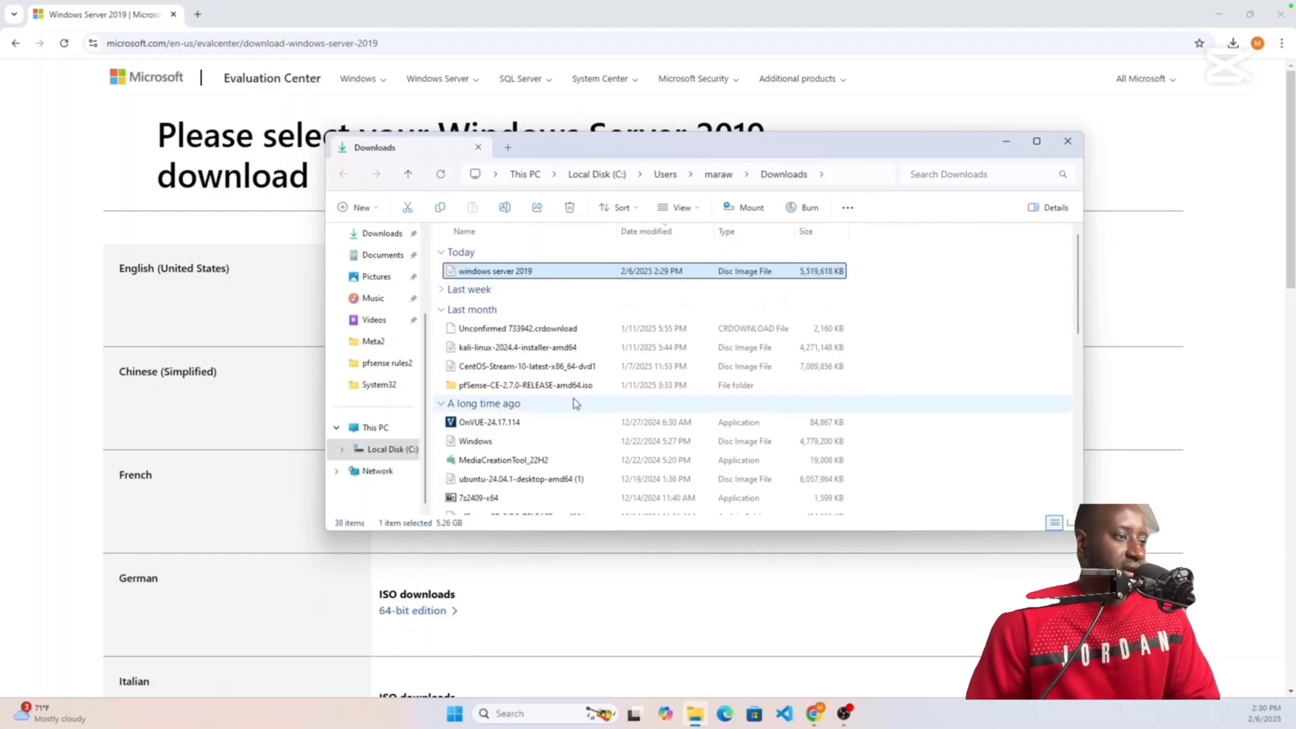
{"action": "left_click", "coordinate": [445, 314]}
{"action": "left_click", "coordinate": [443, 330]}
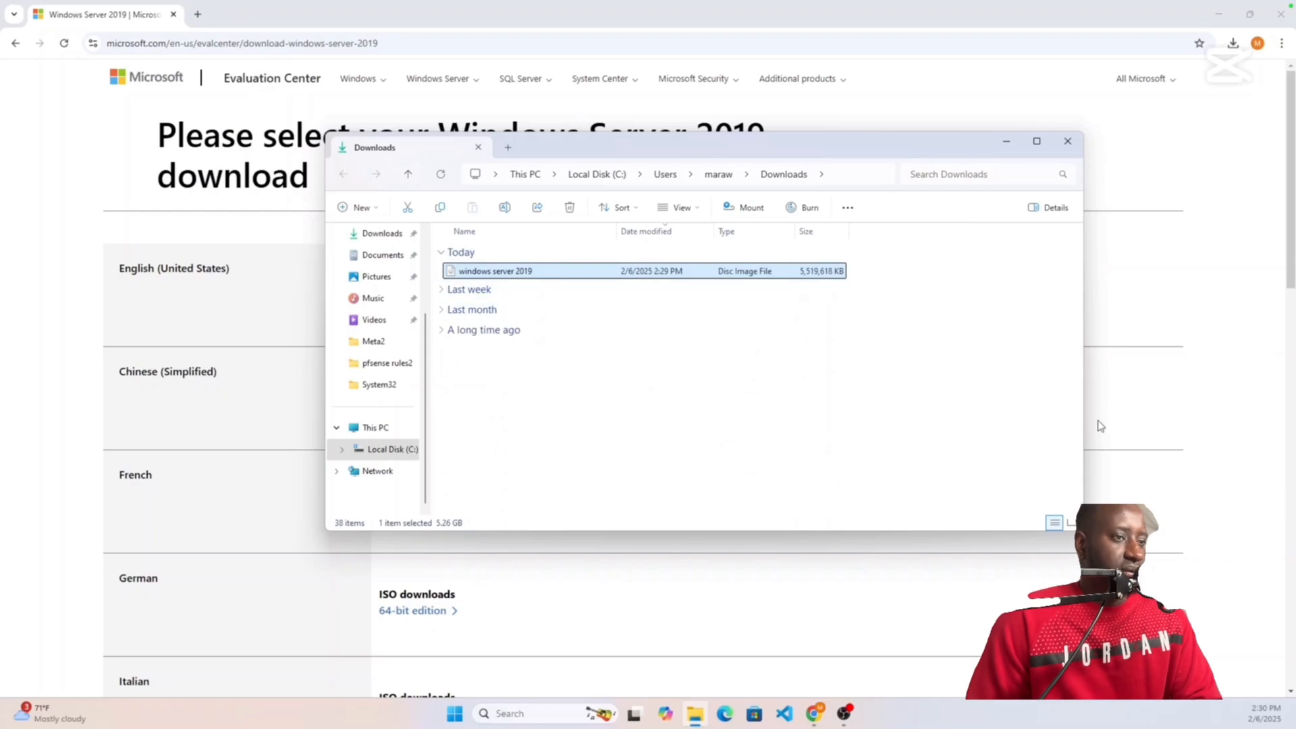
{"action": "left_click", "coordinate": [1067, 141]}
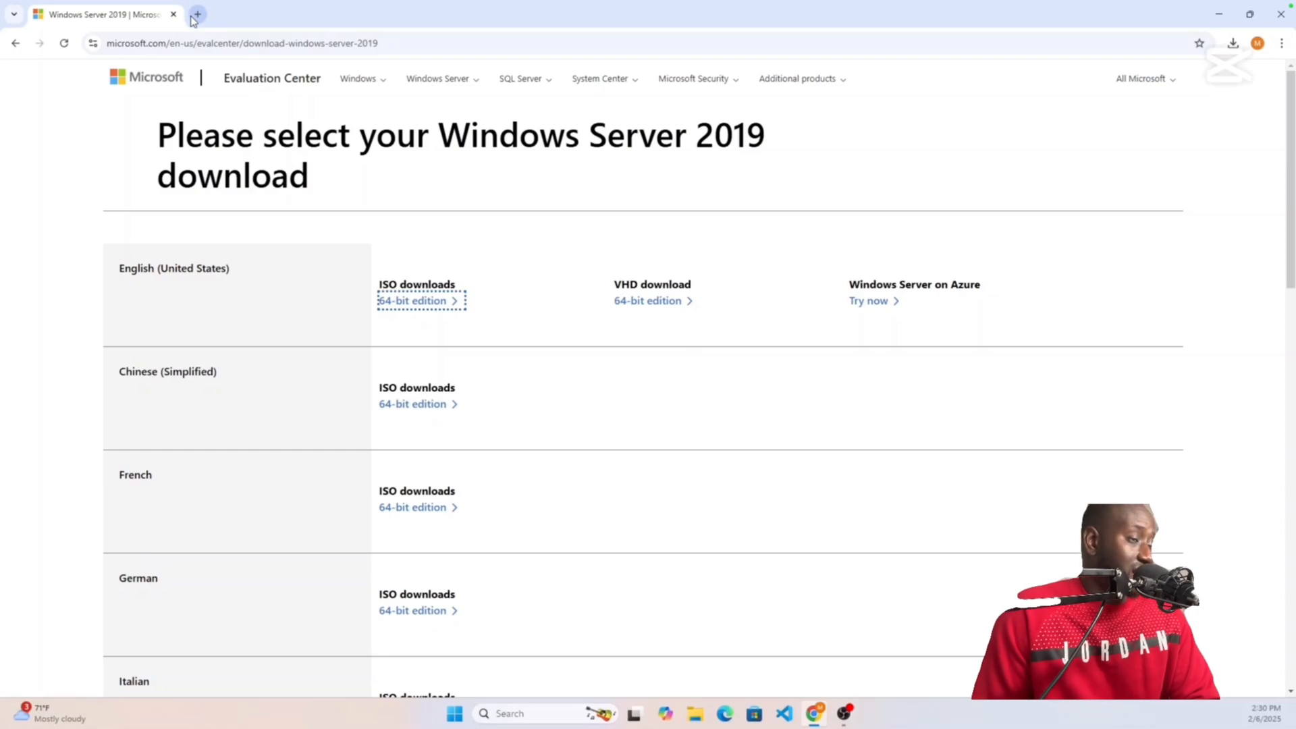
Step: Change the Google search to 'windows 10 enterprise microsoft evaluation center'
{"action": "left_click", "coordinate": [14, 44]}
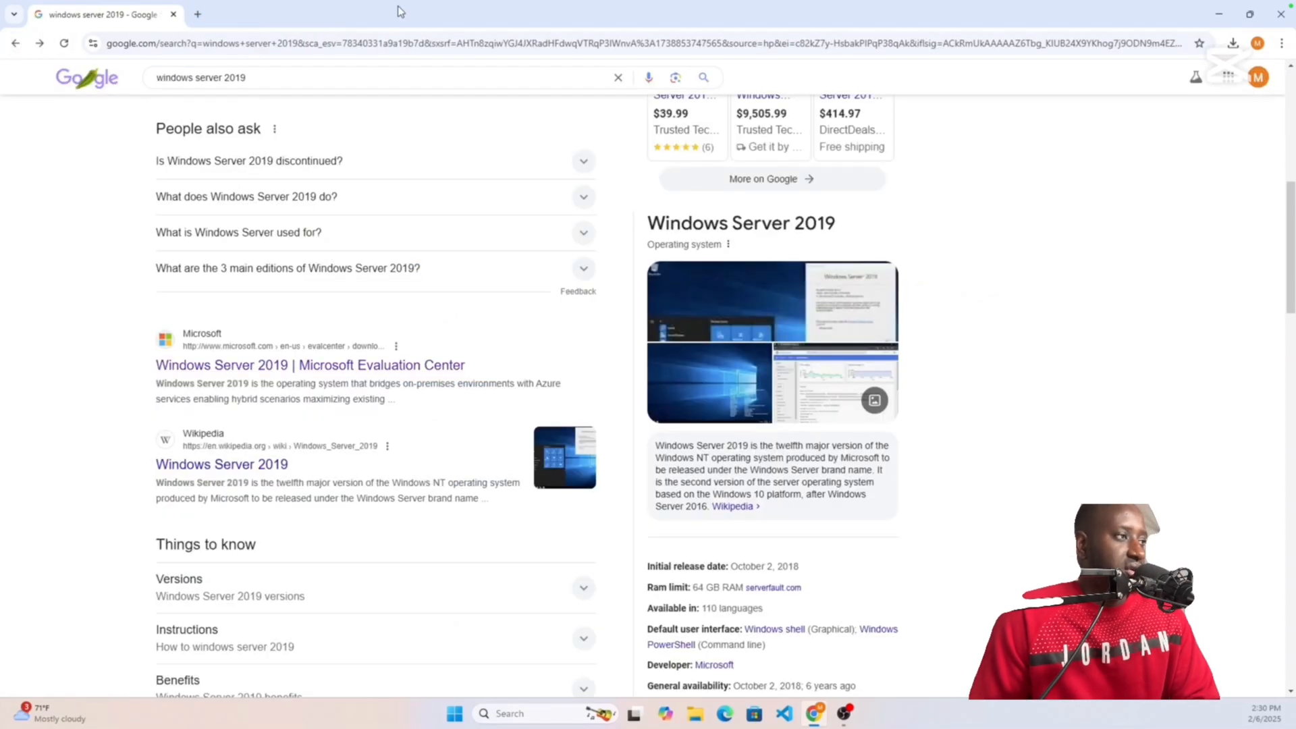
{"action": "left_click_drag", "start_coordinate": [247, 78], "coordinate": [200, 84]}
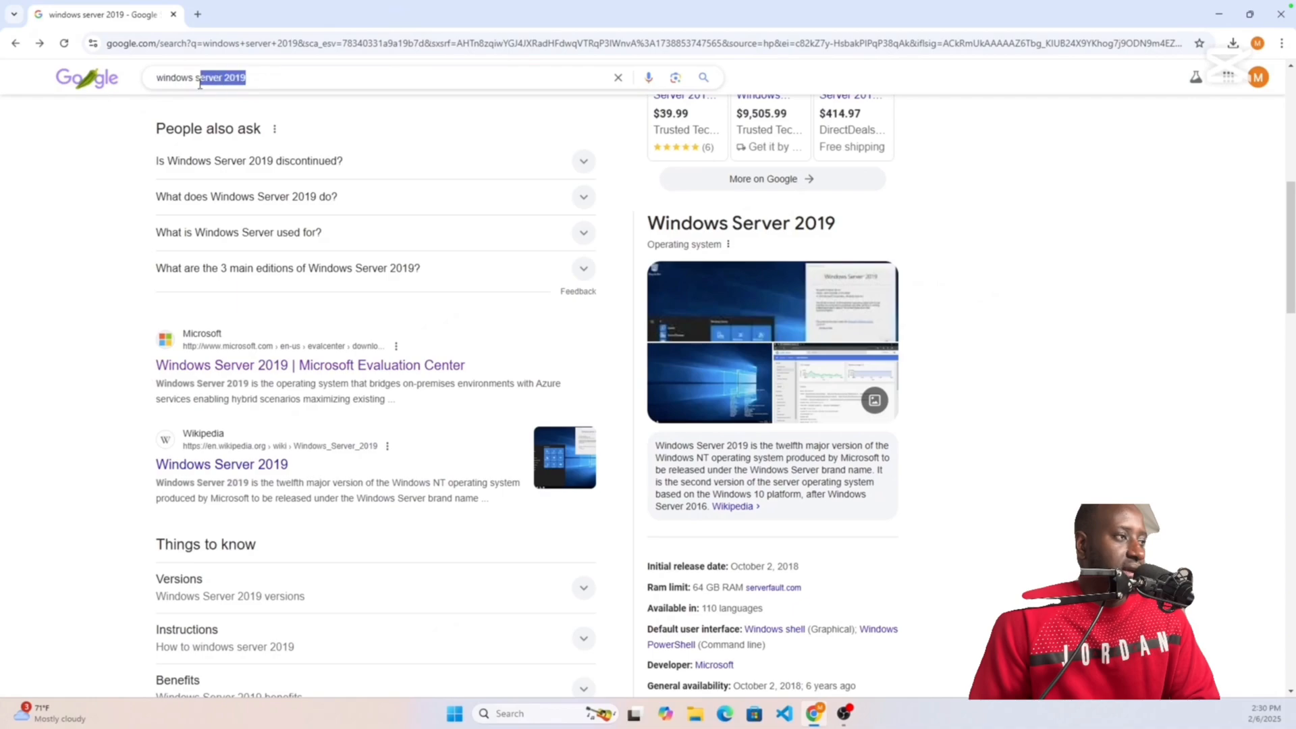
{"action": "key", "text": "BackSpace"}
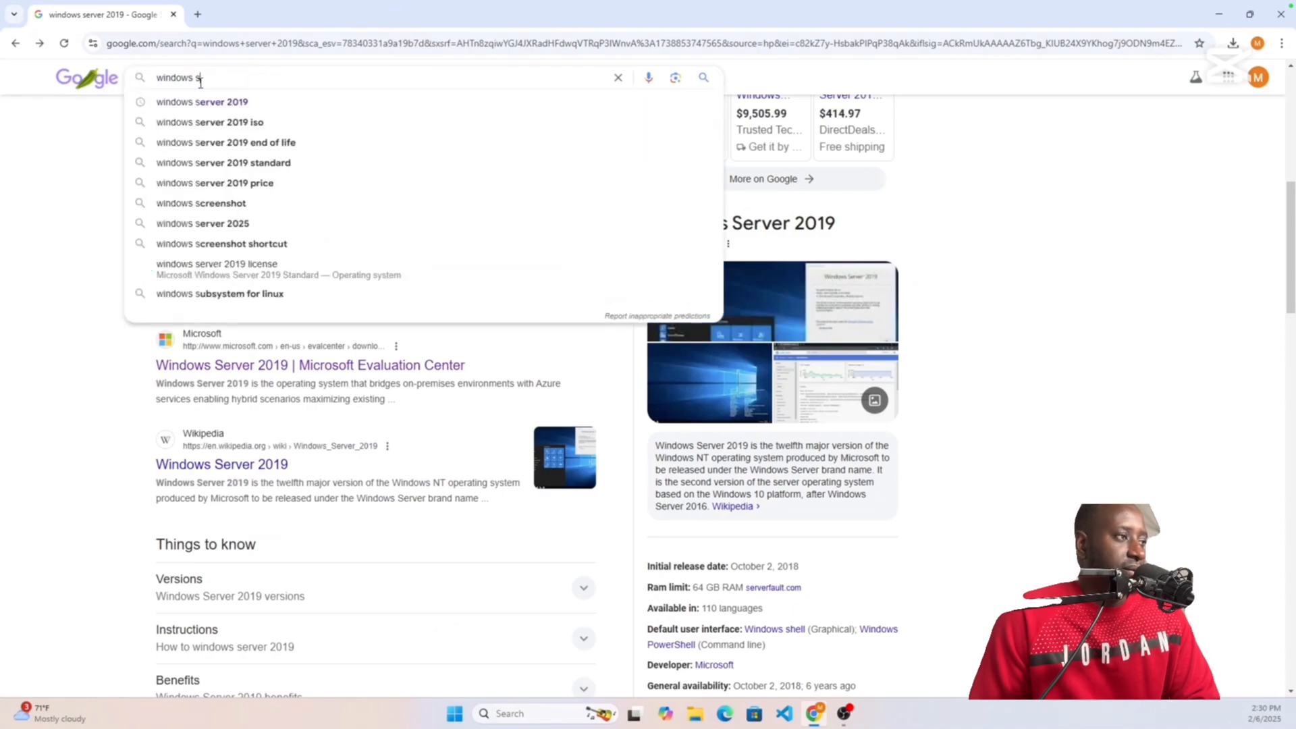
{"action": "key", "text": "BackSpace"}
{"action": "type", "text": "10"}
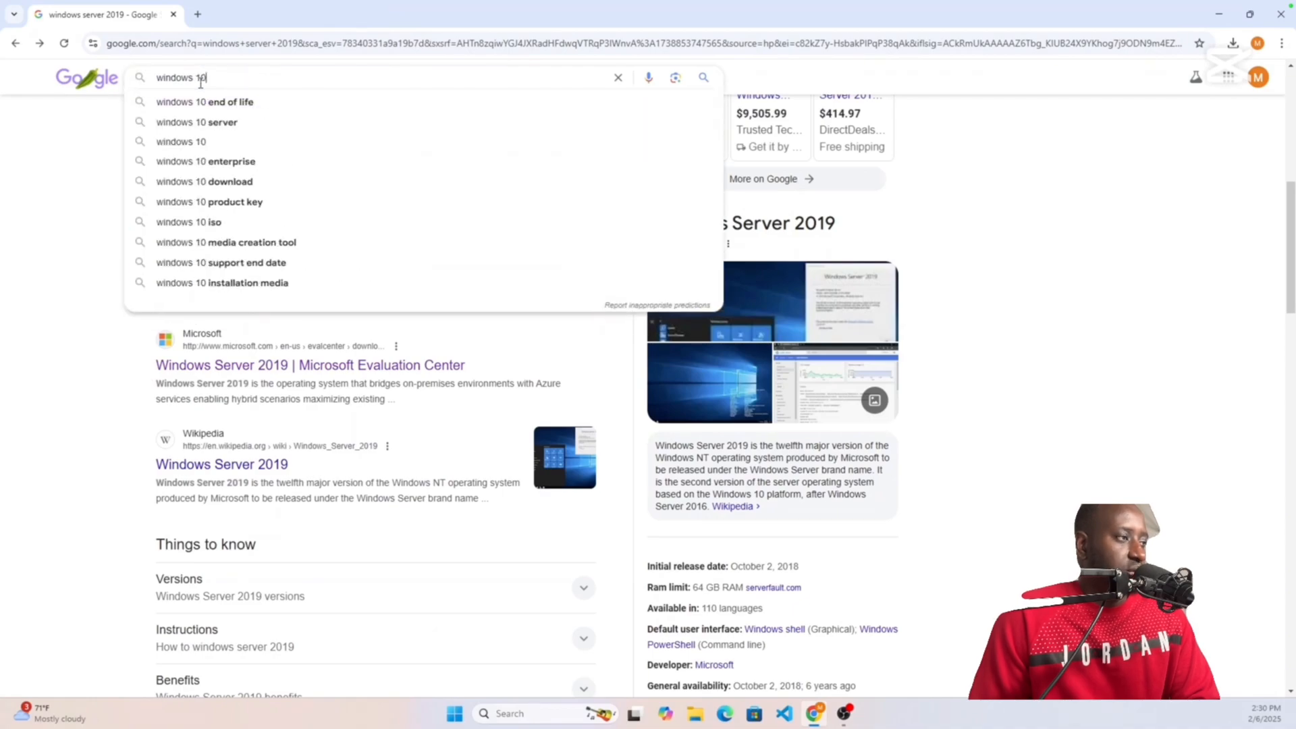
{"action": "type", "text": " enter"}
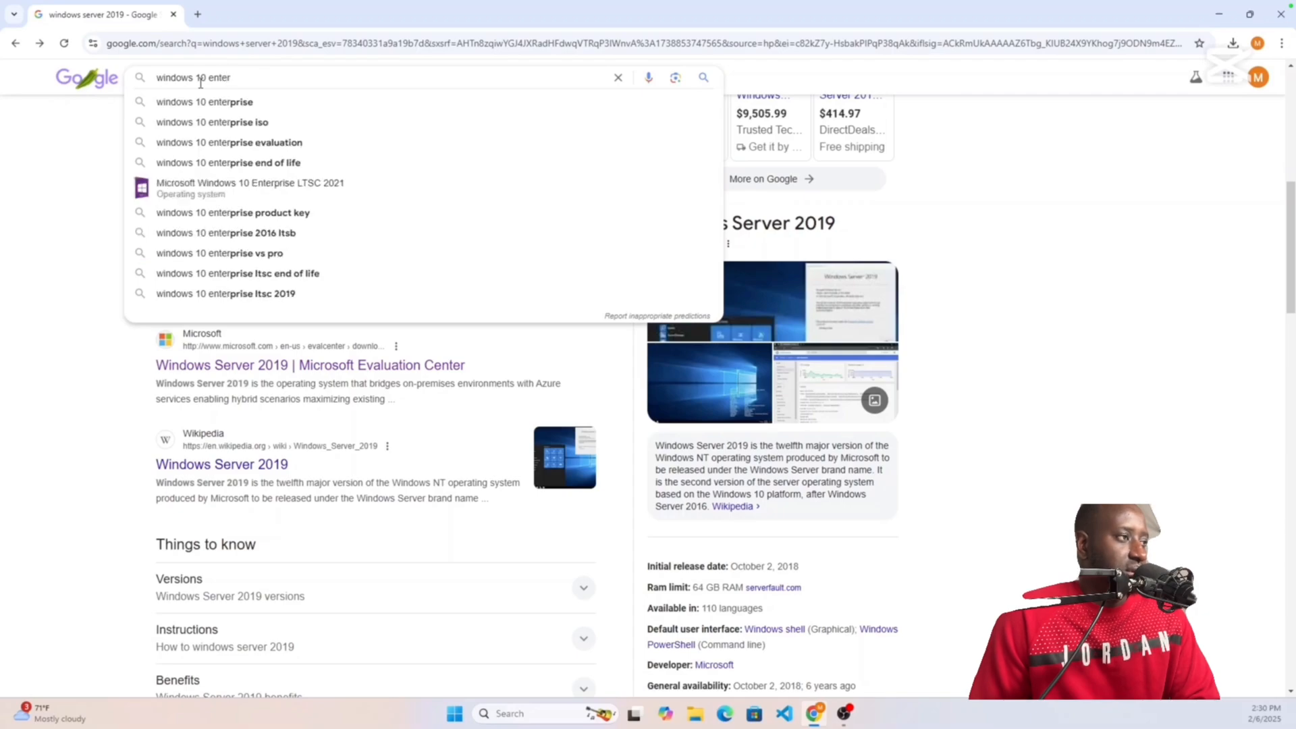
{"action": "type", "text": "prise "}
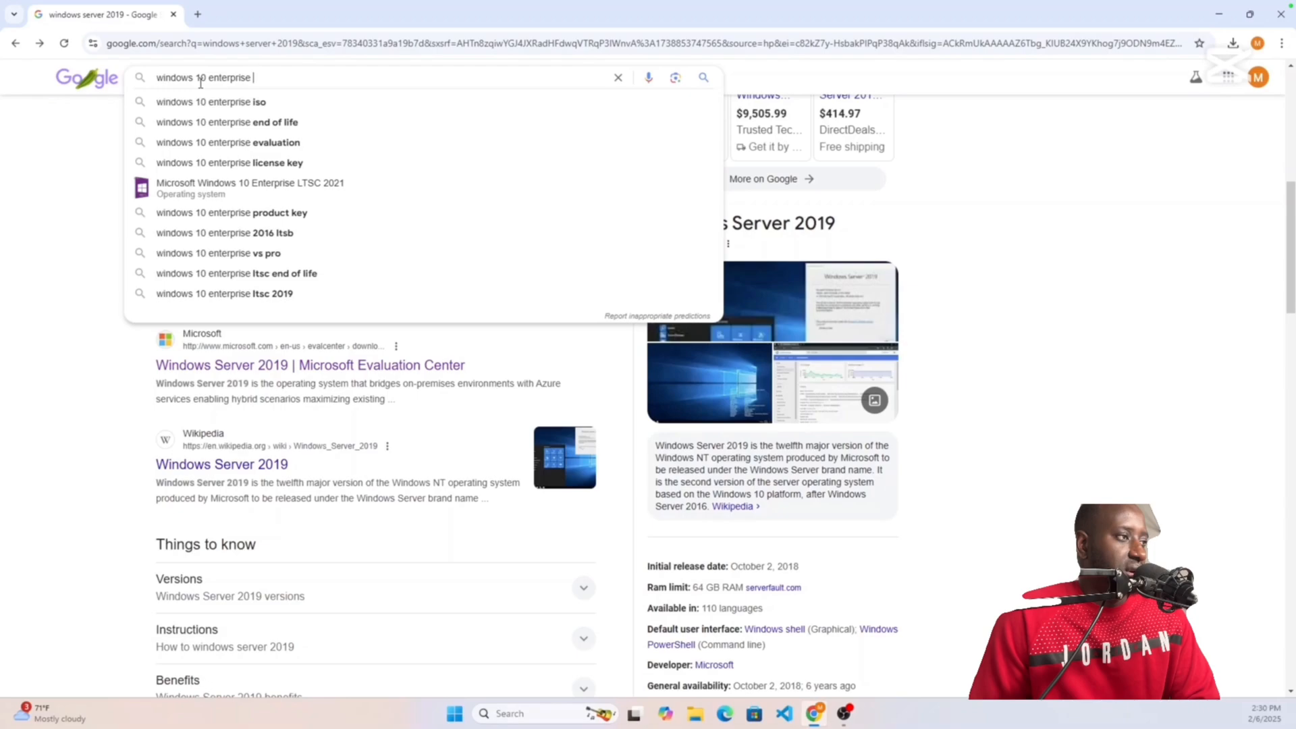
{"action": "type", "text": "micro"}
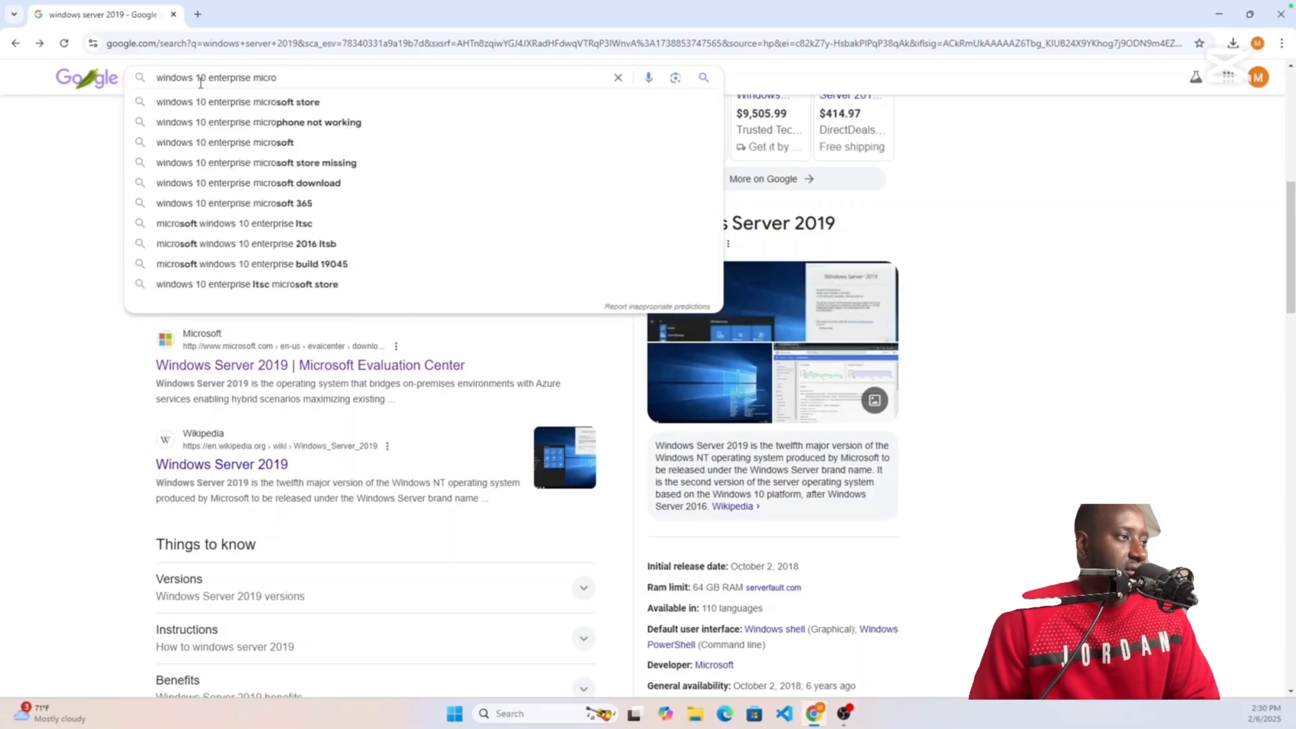
{"action": "type", "text": "s"}
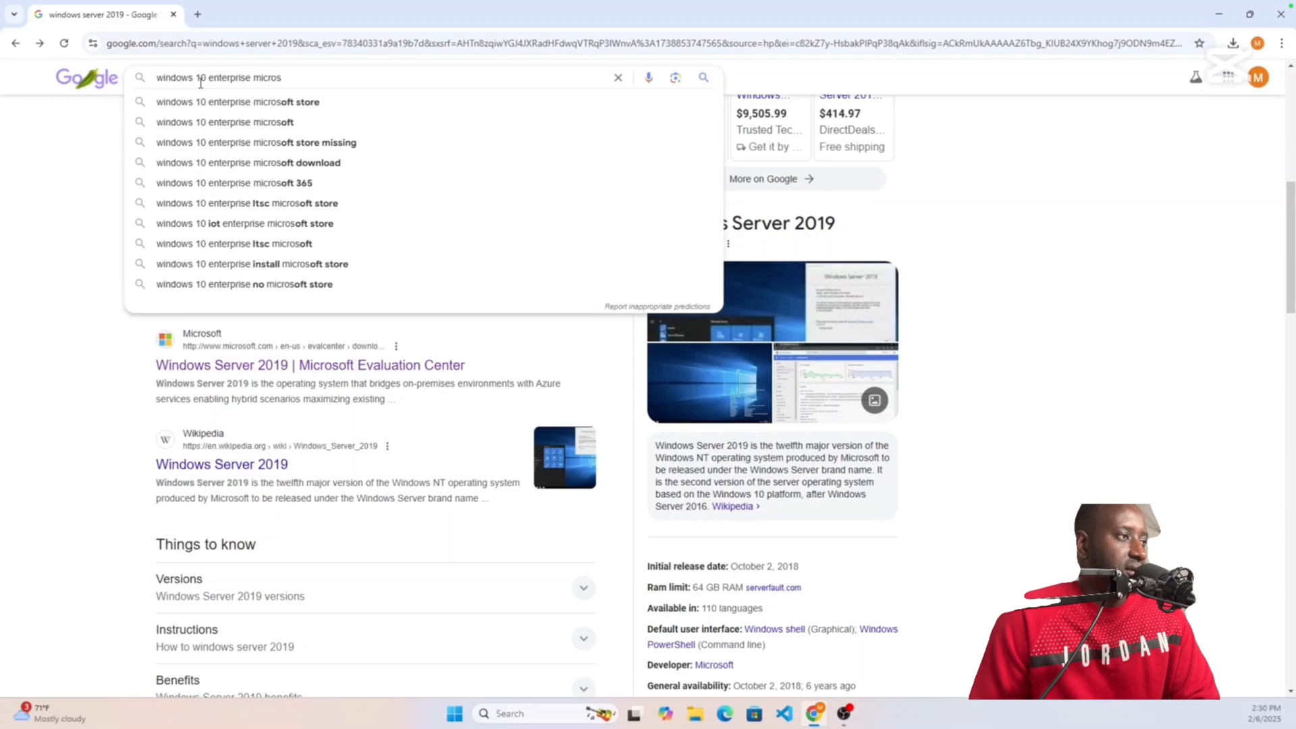
{"action": "type", "text": "oft"}
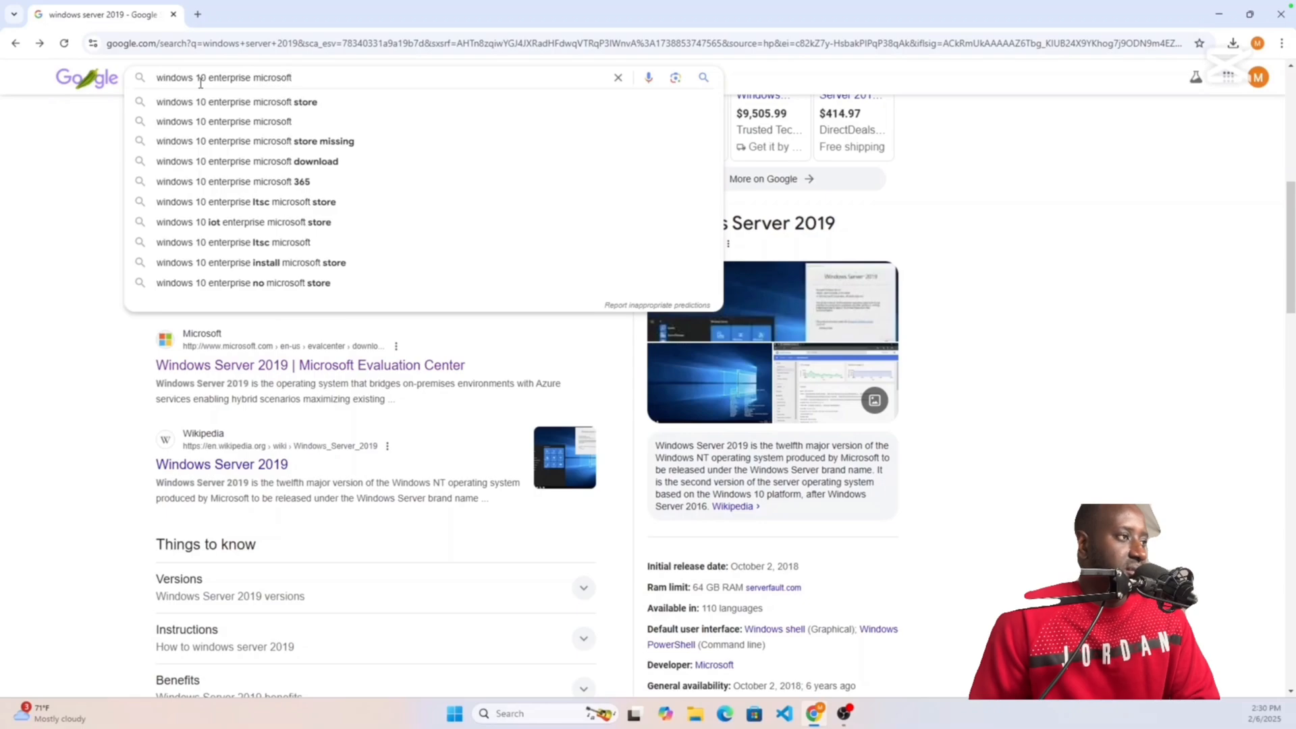
{"action": "type", "text": " eva"}
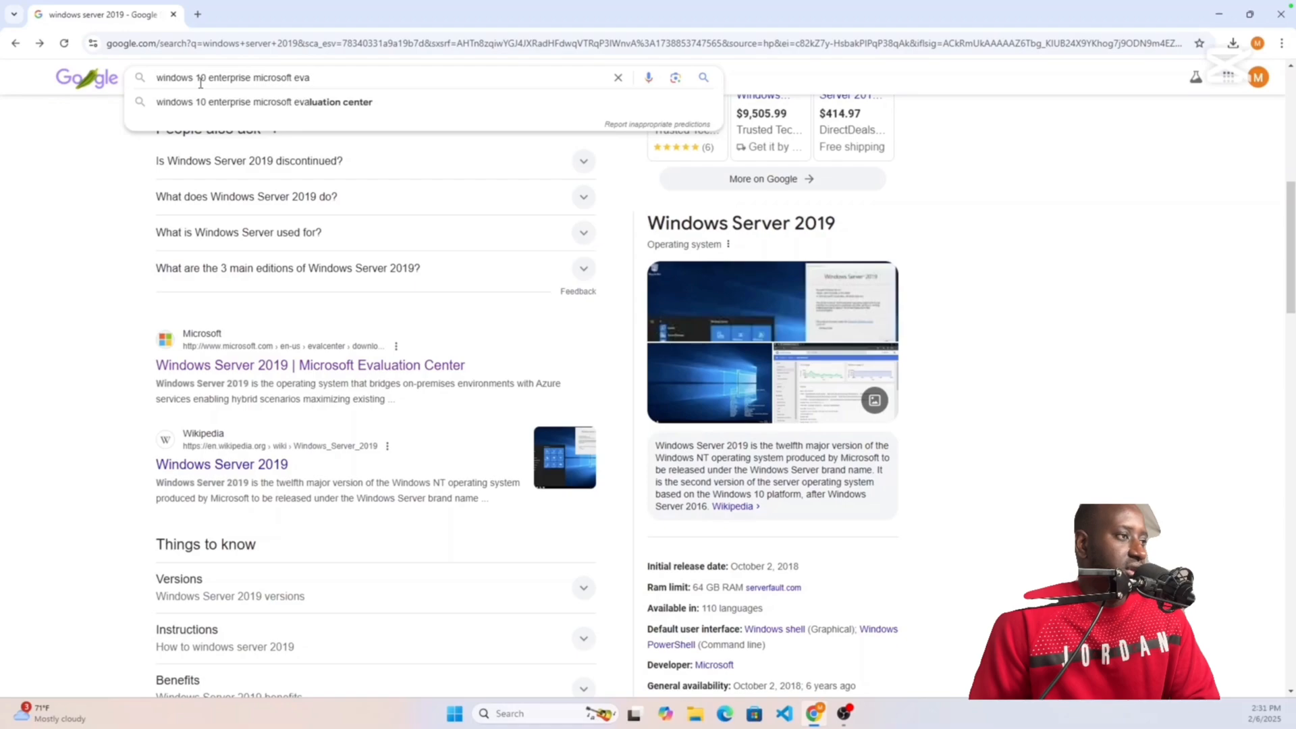
{"action": "left_click", "coordinate": [244, 103]}
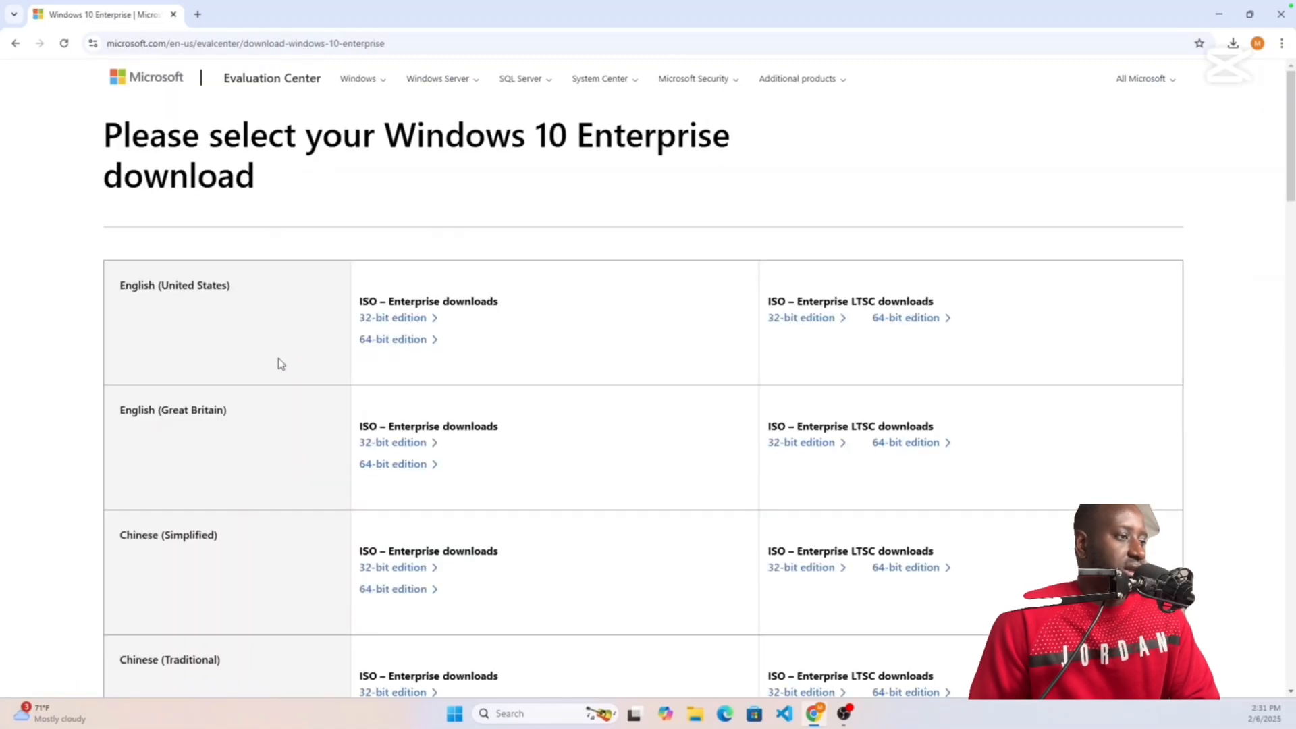
Step: Download the English (United States) 64-bit Windows 10 Enterprise ISO and show it in its folder
{"action": "left_click", "coordinate": [399, 344]}
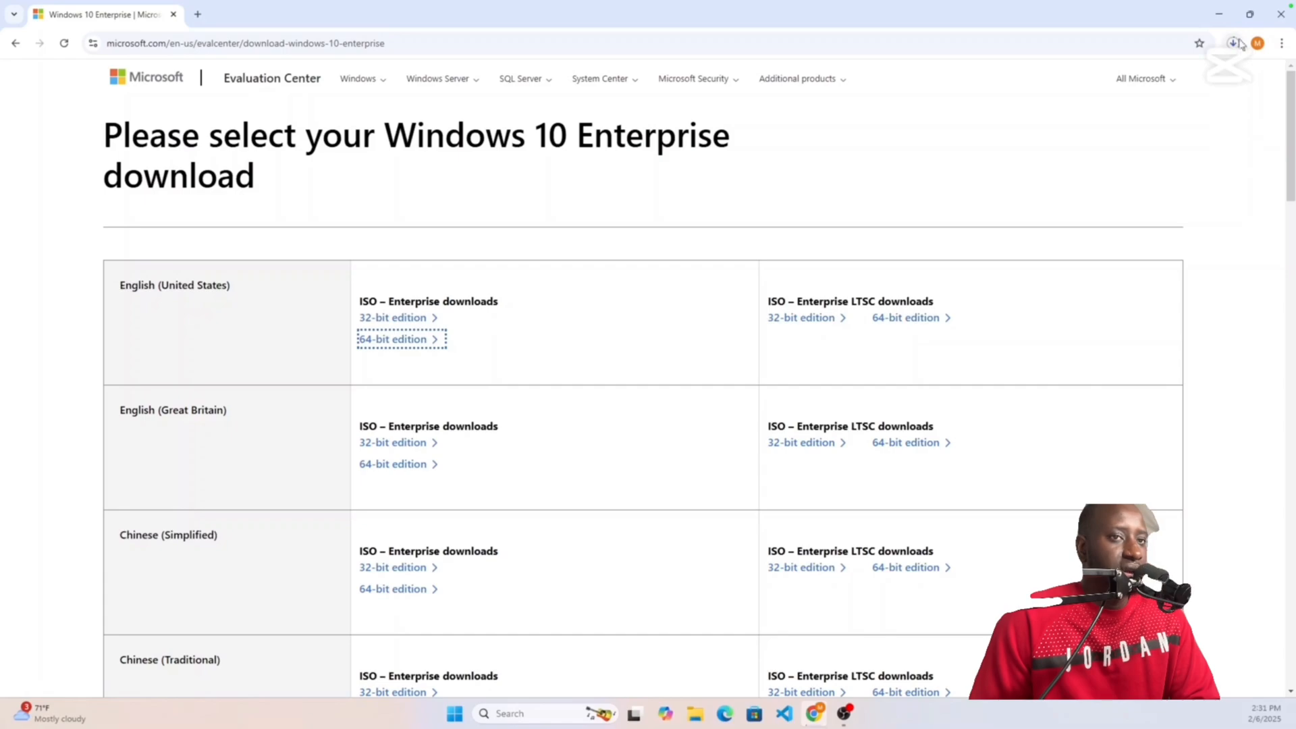
{"action": "left_click", "coordinate": [1236, 43]}
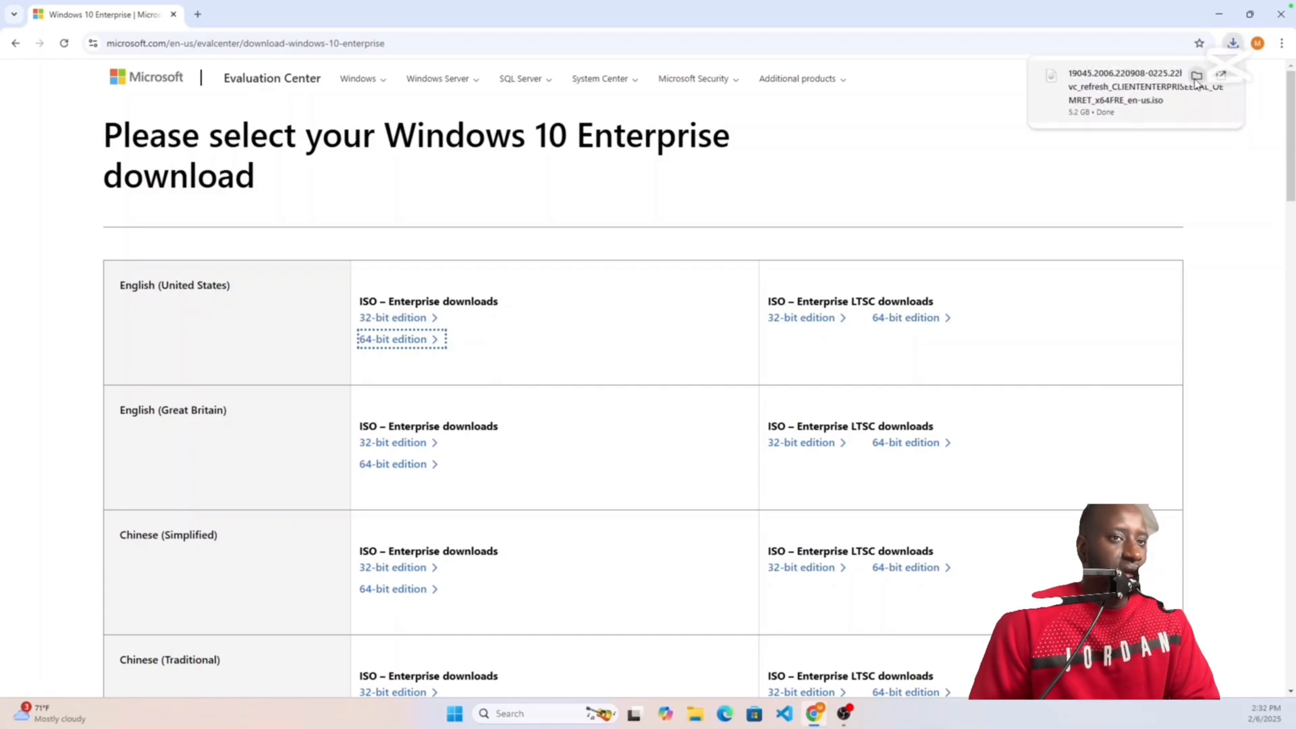
{"action": "left_click", "coordinate": [1196, 84]}
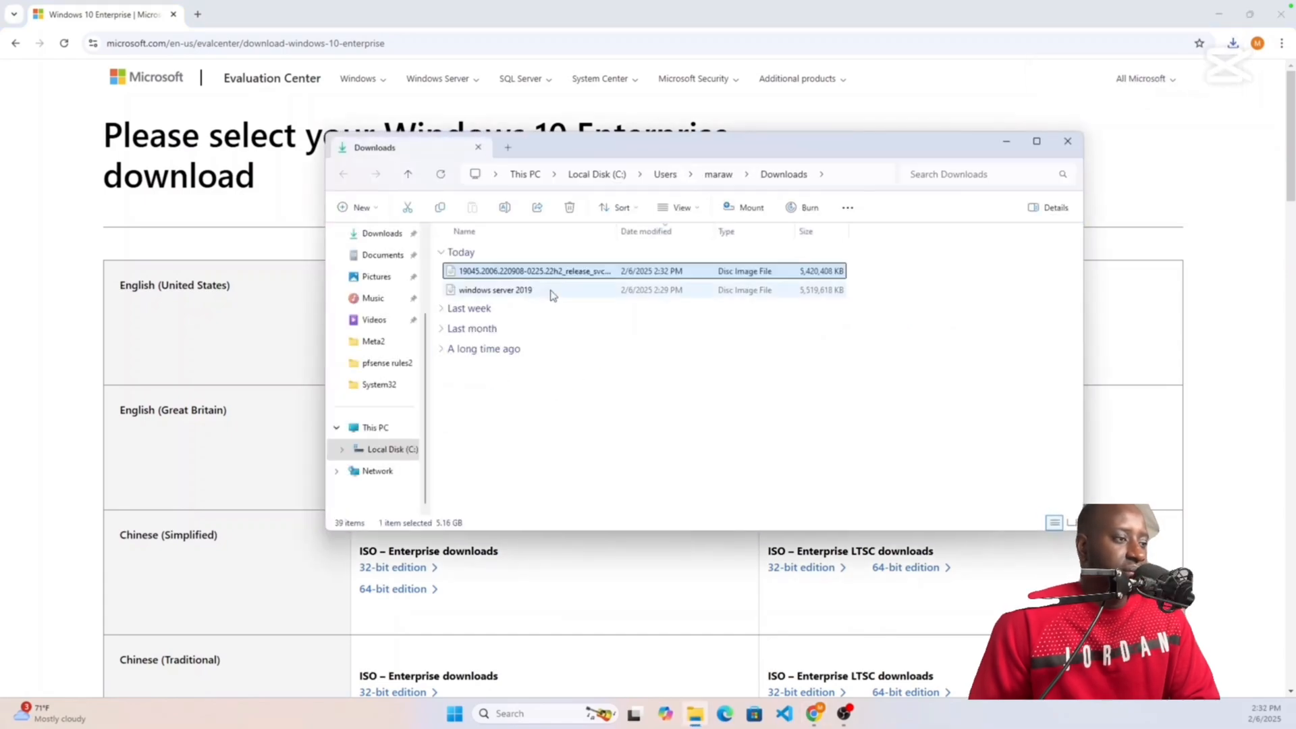
Step: Rename the Windows 10 Enterprise ISO to windows_10_enterprise.iso and close File Explorer
{"action": "right_click", "coordinate": [540, 276]}
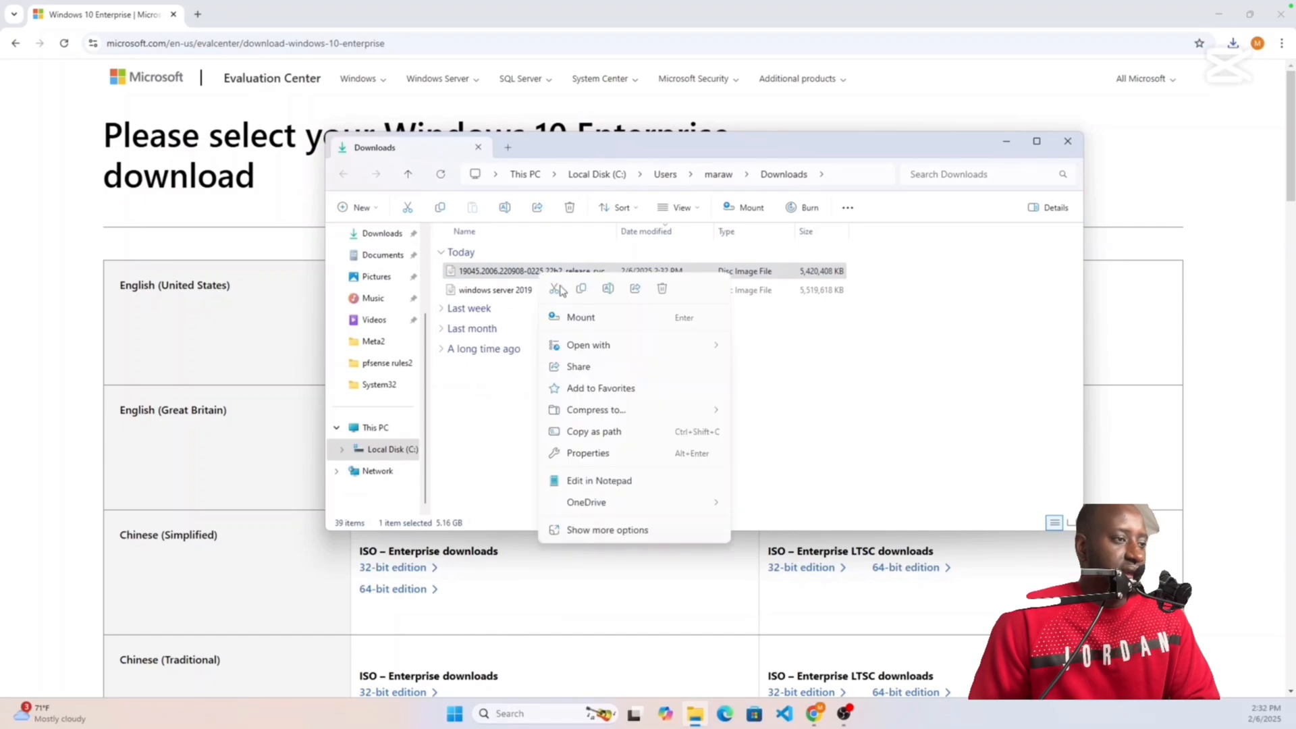
{"action": "left_click", "coordinate": [589, 455]}
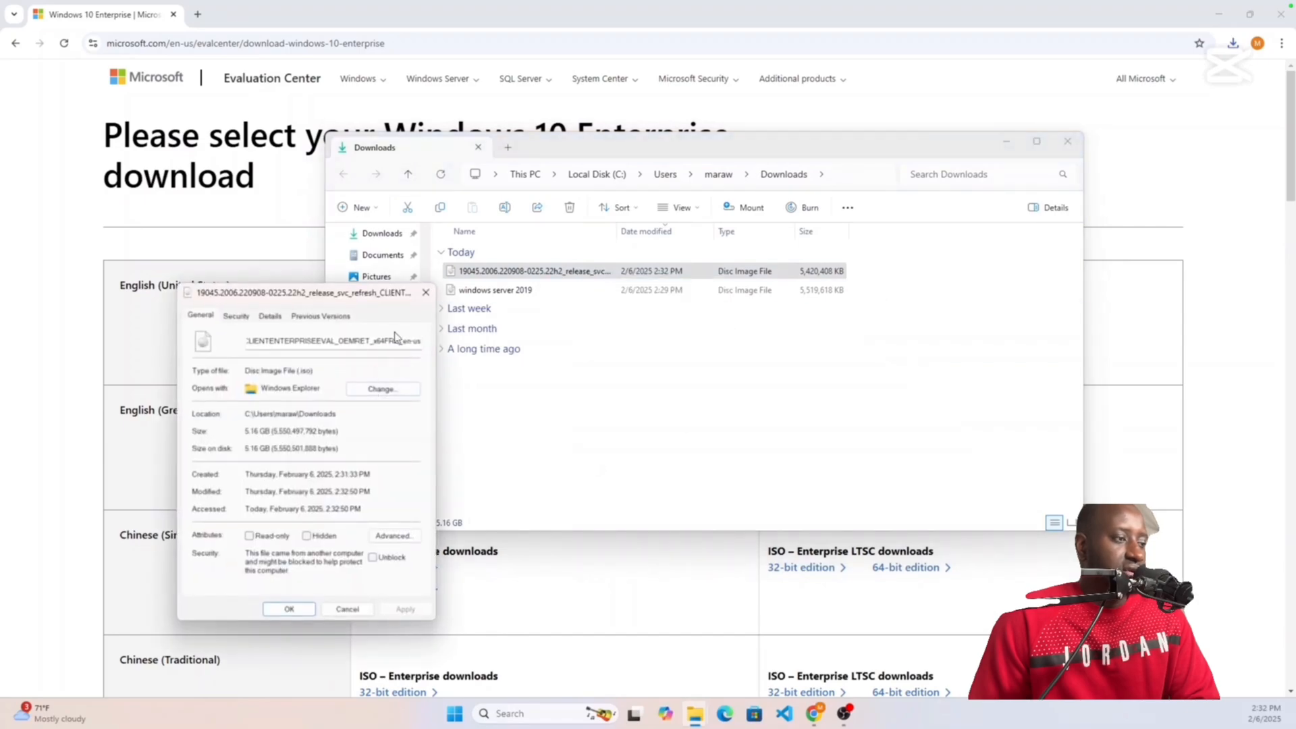
{"action": "left_click_drag", "start_coordinate": [401, 341], "coordinate": [249, 365]}
{"action": "key", "text": "BackSpace"}
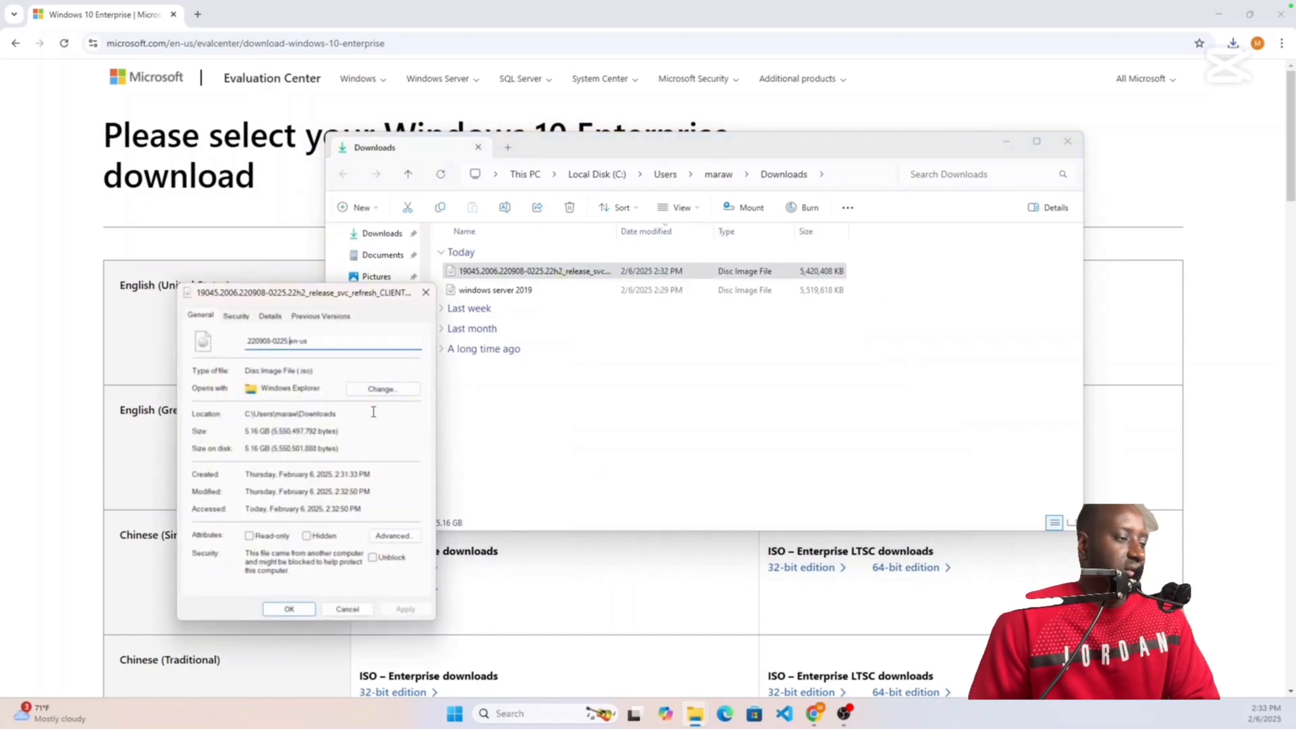
{"action": "key", "text": "ctrl+z"}
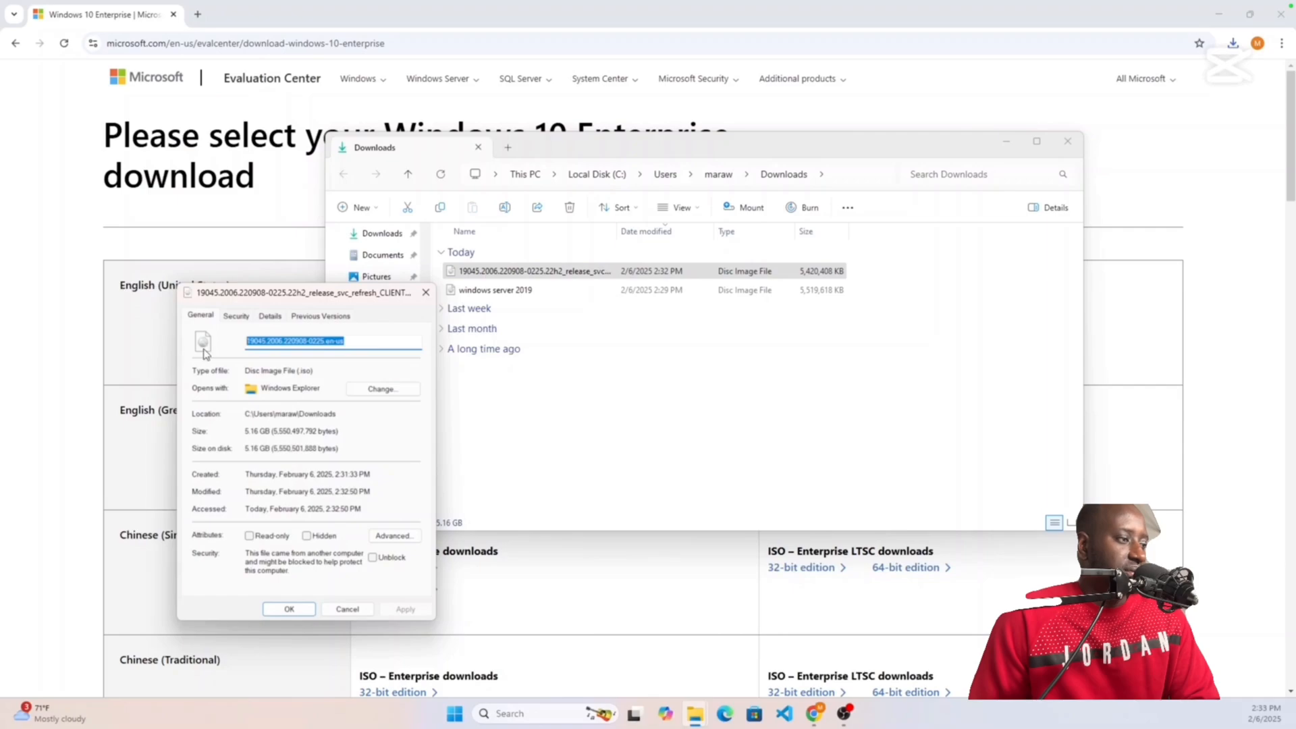
{"action": "key", "text": "BackSpace"}
{"action": "type", "text": "windows_10_enterprise"}
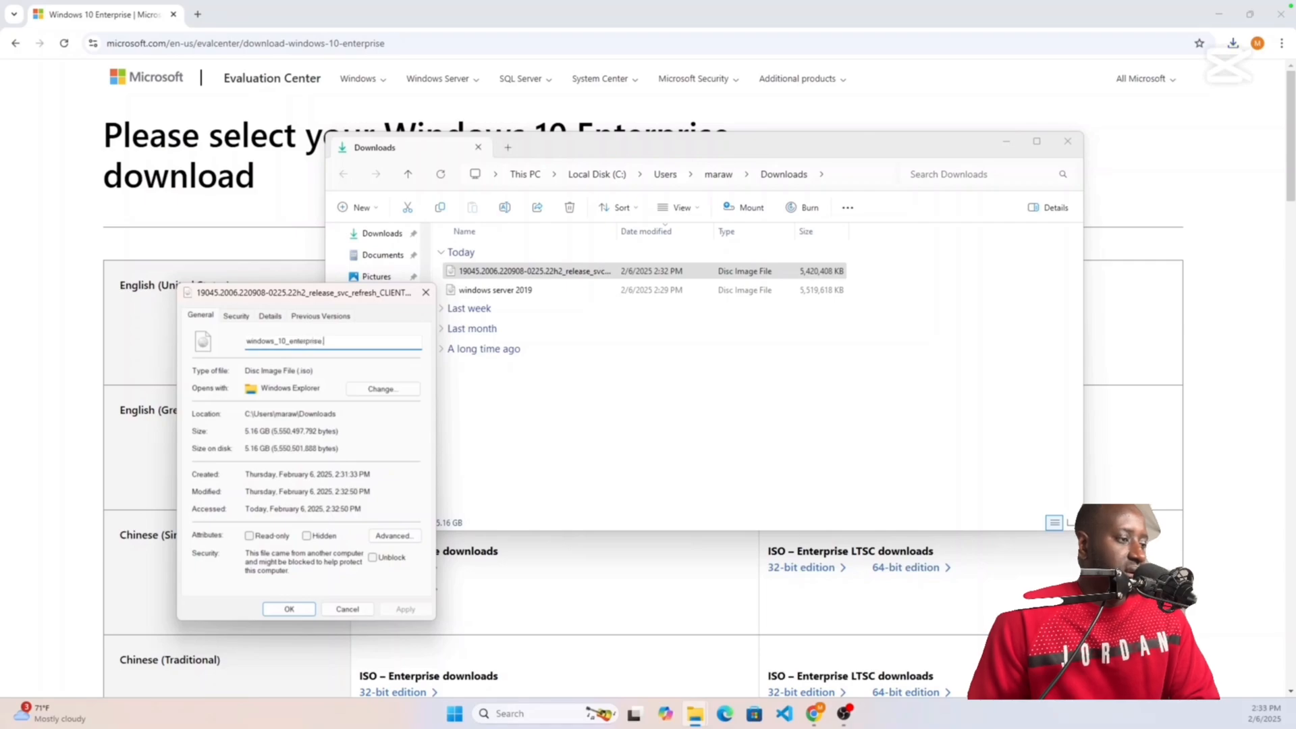
{"action": "type", "text": ".iso"}
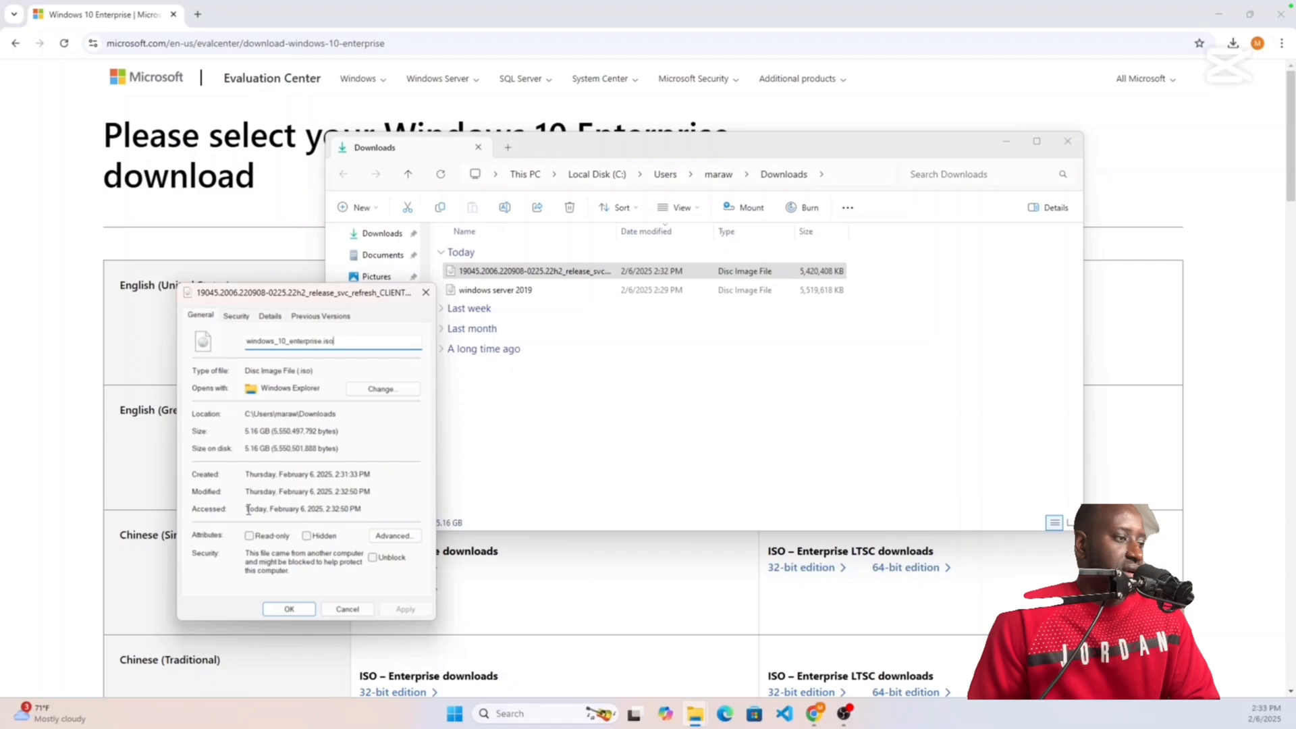
{"action": "left_click", "coordinate": [289, 608]}
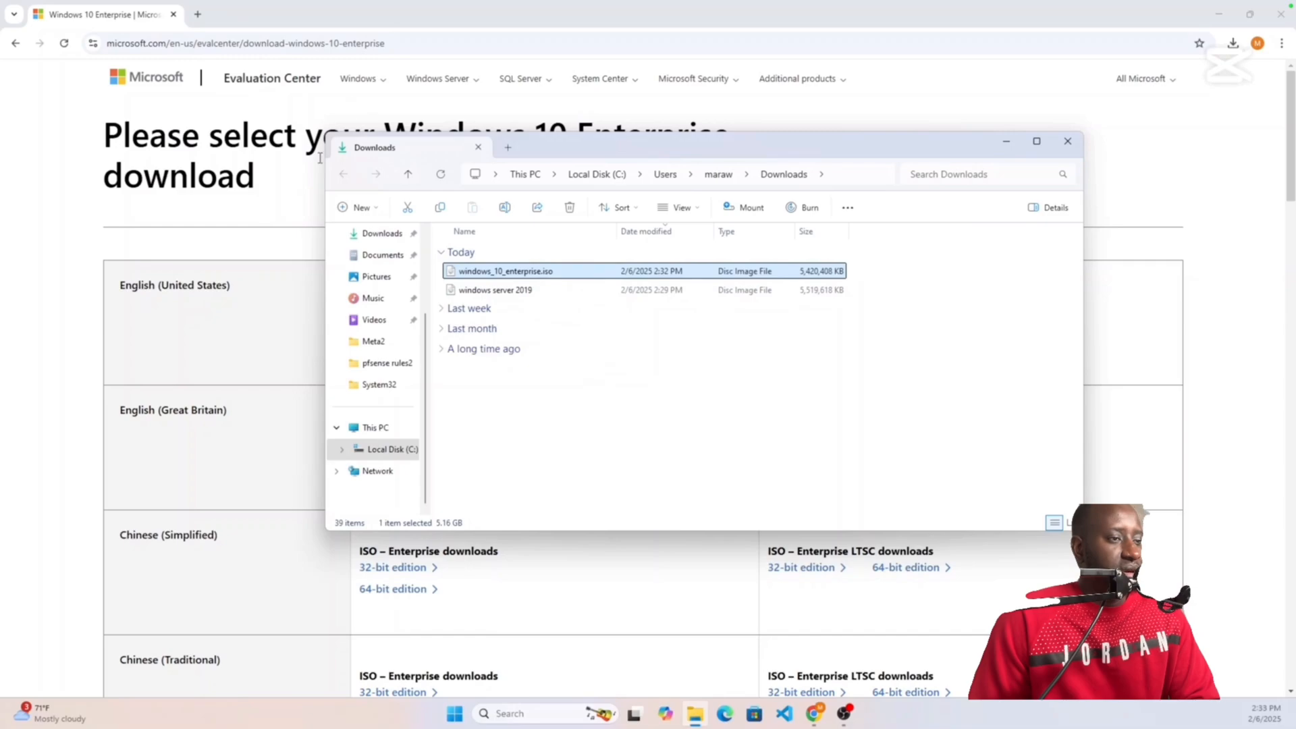
{"action": "left_click", "coordinate": [1067, 142]}
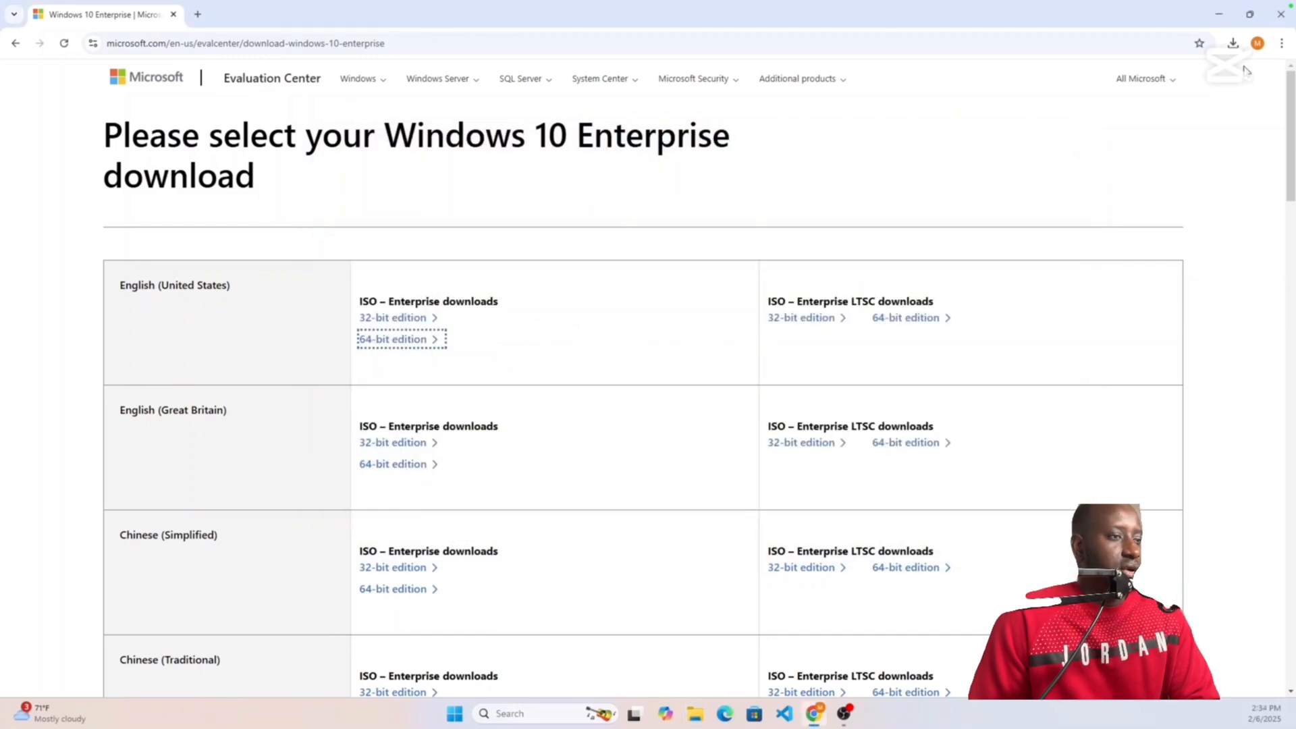
Step: Close the browser, maximize VirtualBox Manager, and start a new VM named Windows Server 2019
{"action": "left_click", "coordinate": [1281, 14]}
{"action": "left_click_drag", "start_coordinate": [814, 591], "coordinate": [814, 89]}
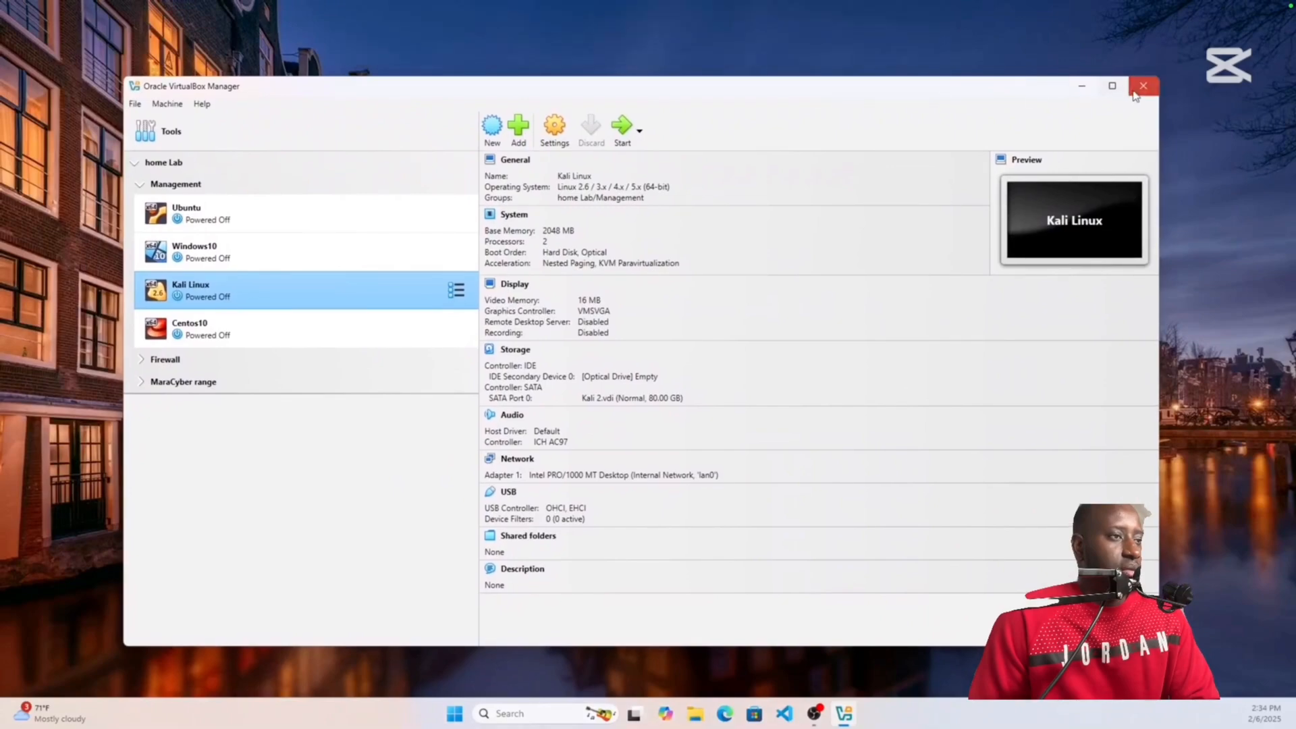
{"action": "left_click", "coordinate": [1114, 85]}
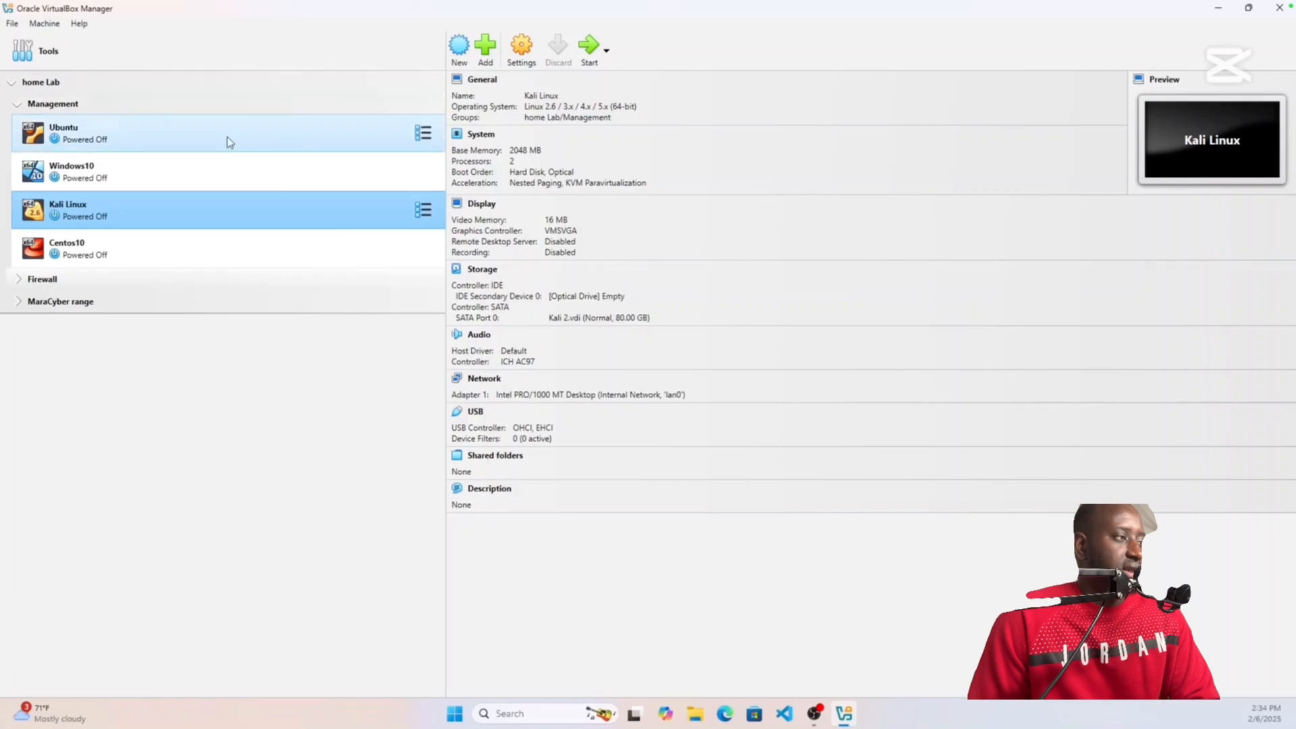
{"action": "left_click", "coordinate": [462, 52]}
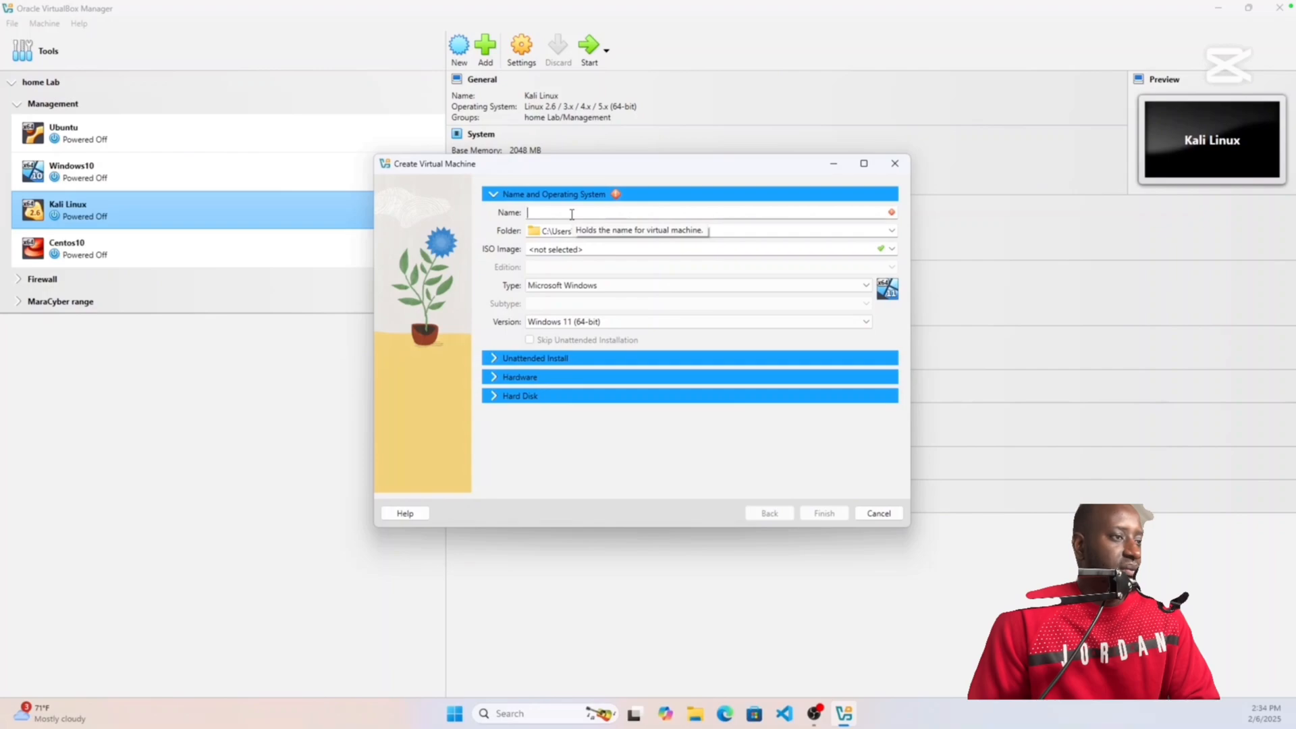
{"action": "type", "text": "Window"}
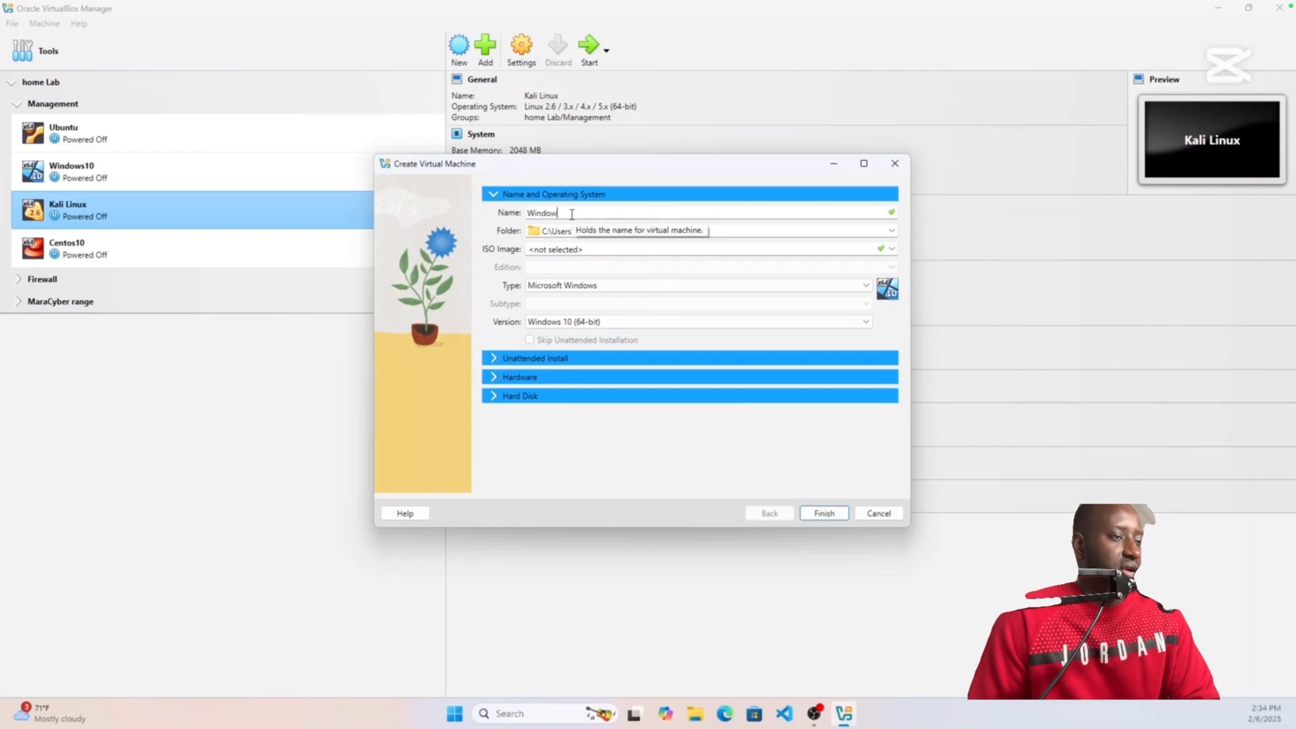
{"action": "type", "text": "s"}
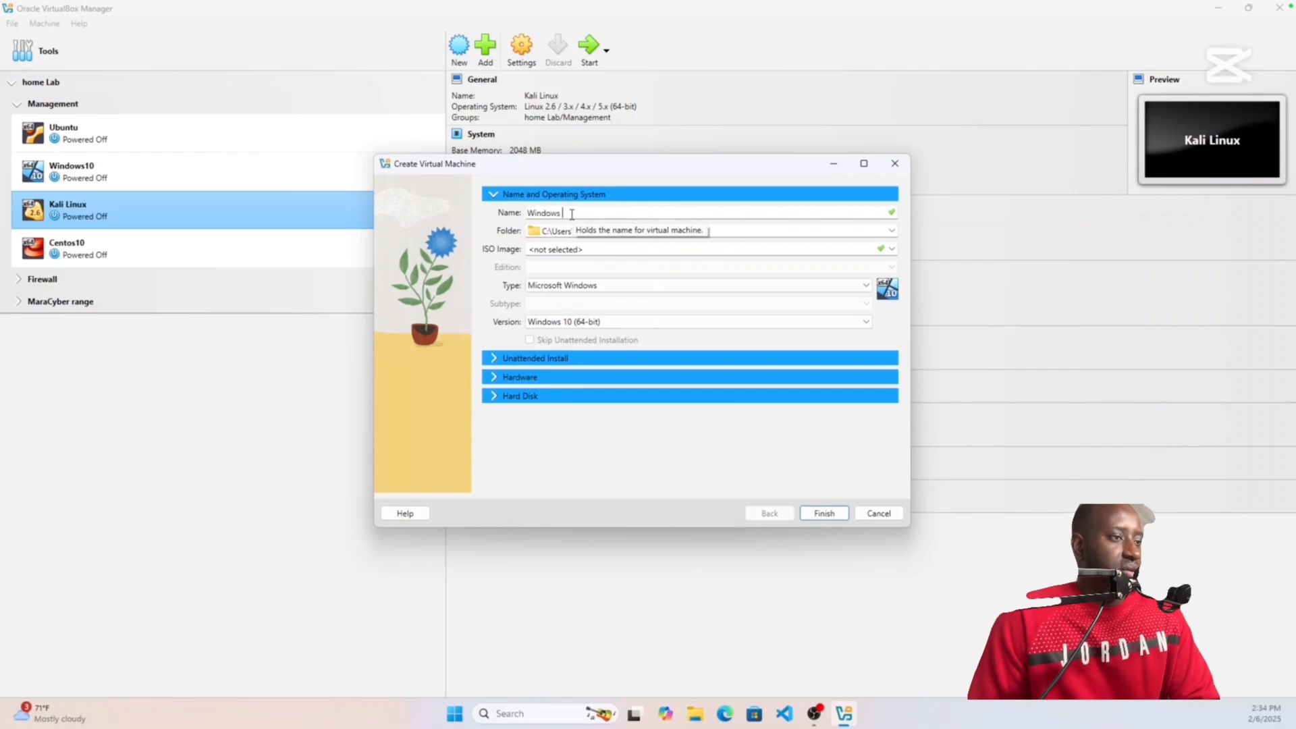
{"action": "type", "text": " Server "}
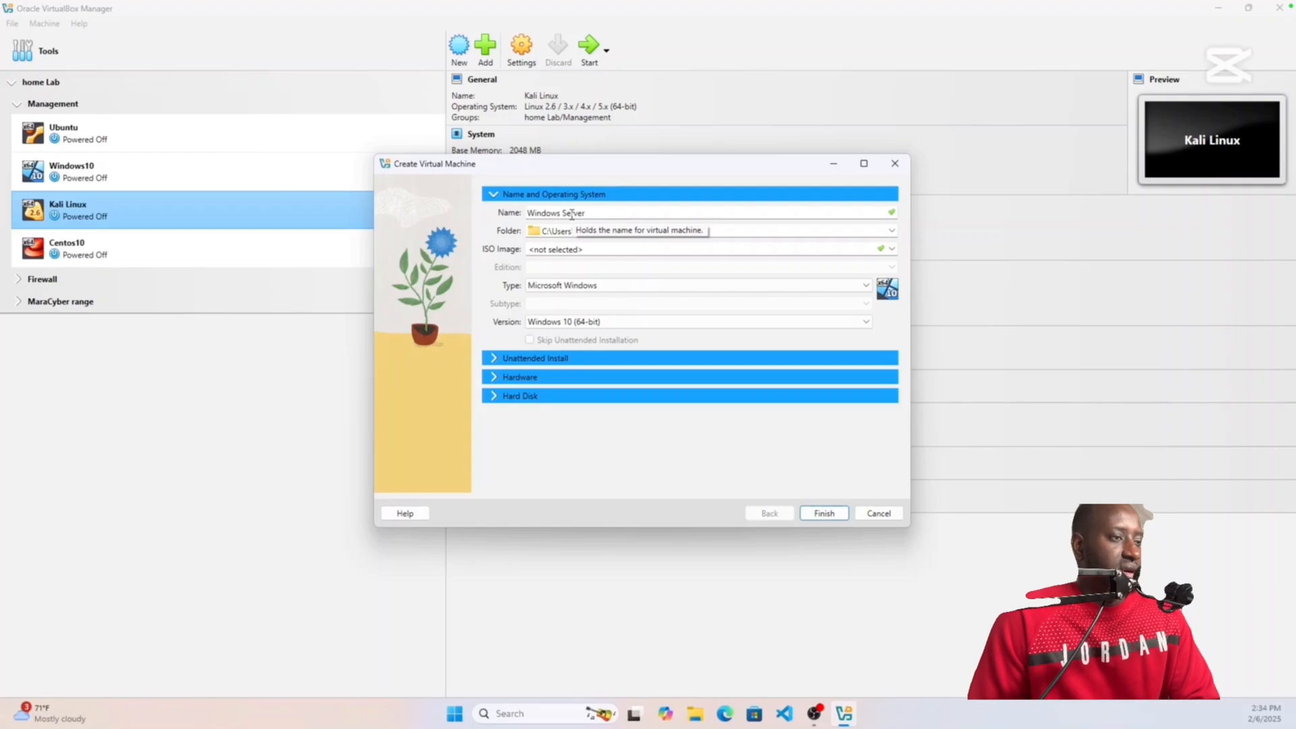
{"action": "type", "text": "20"}
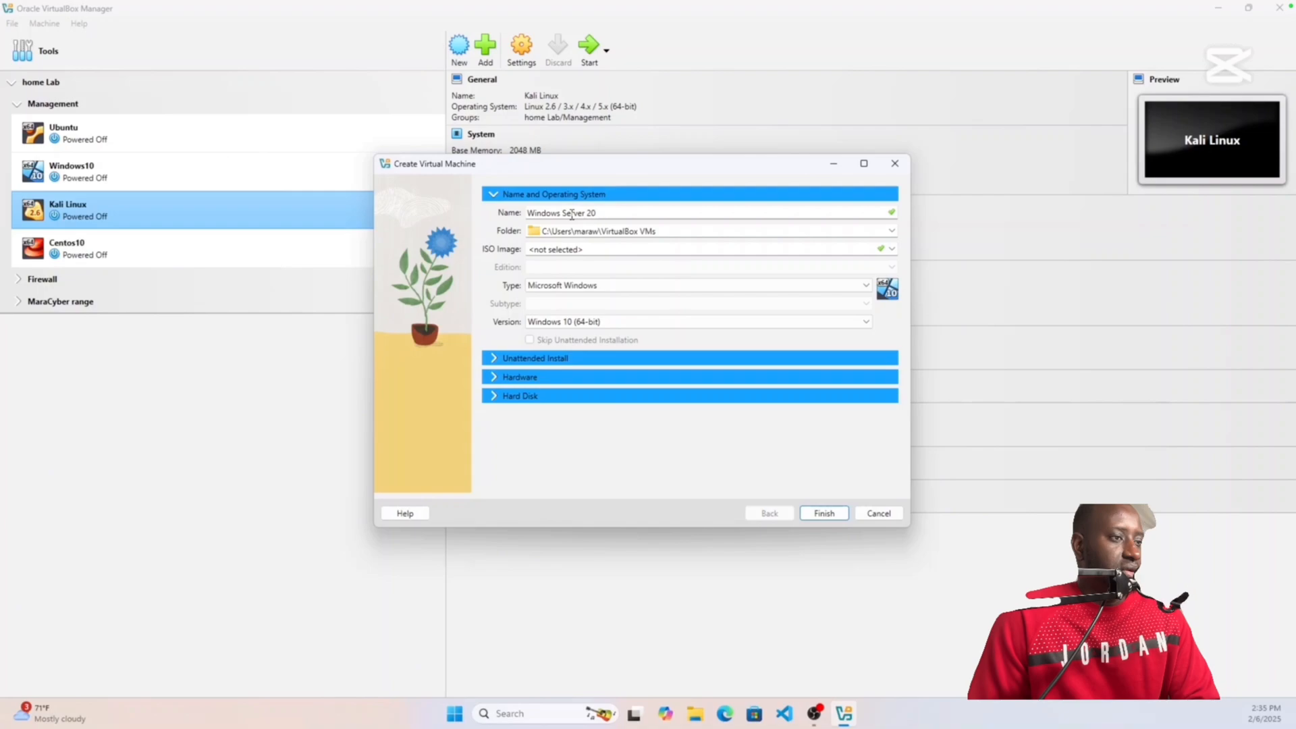
{"action": "type", "text": "219"}
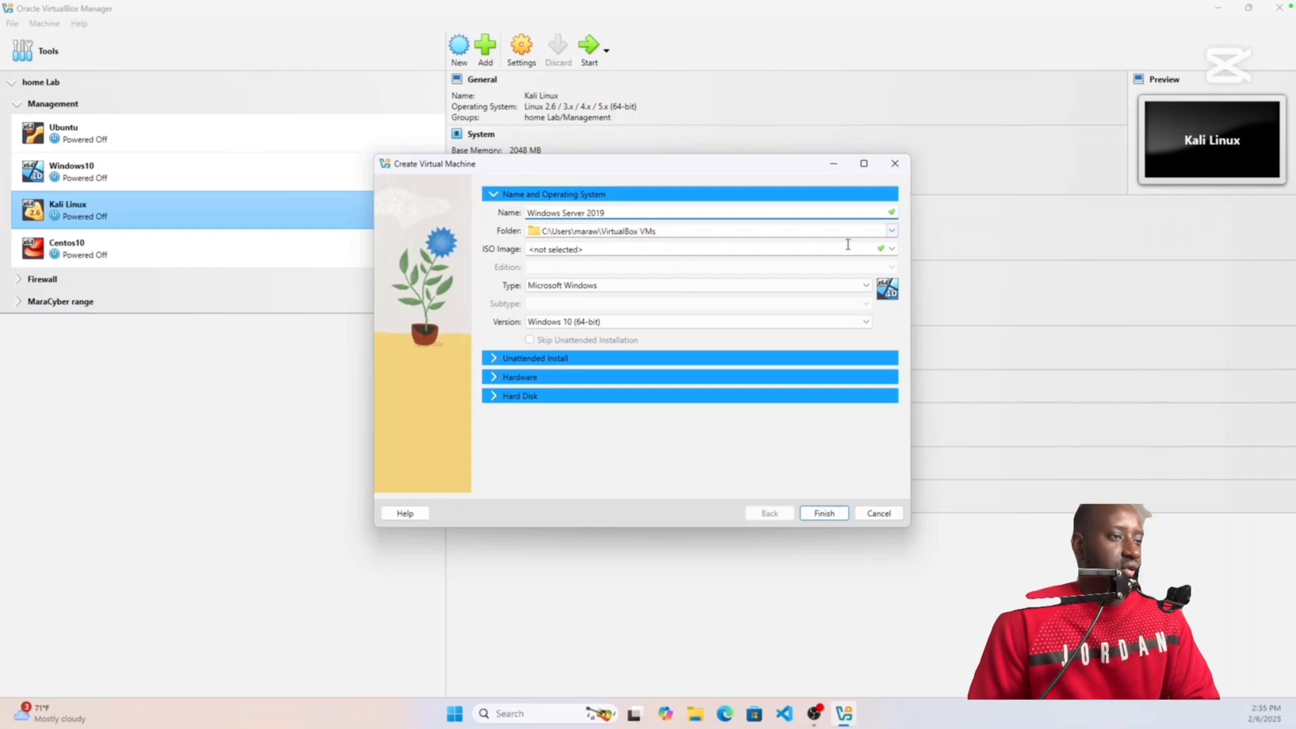
Step: Use the windows server 2019 ISO from Downloads and skip unattended installation
{"action": "left_click", "coordinate": [892, 250]}
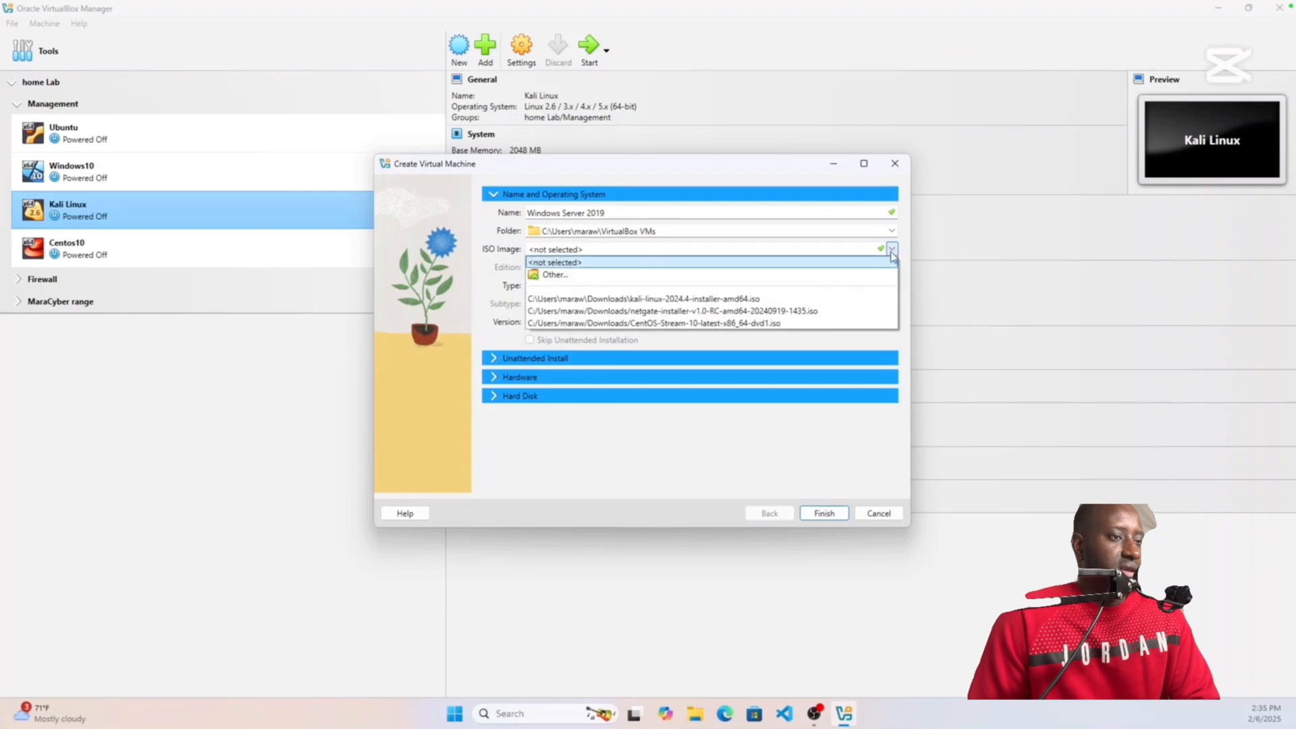
{"action": "left_click", "coordinate": [693, 277]}
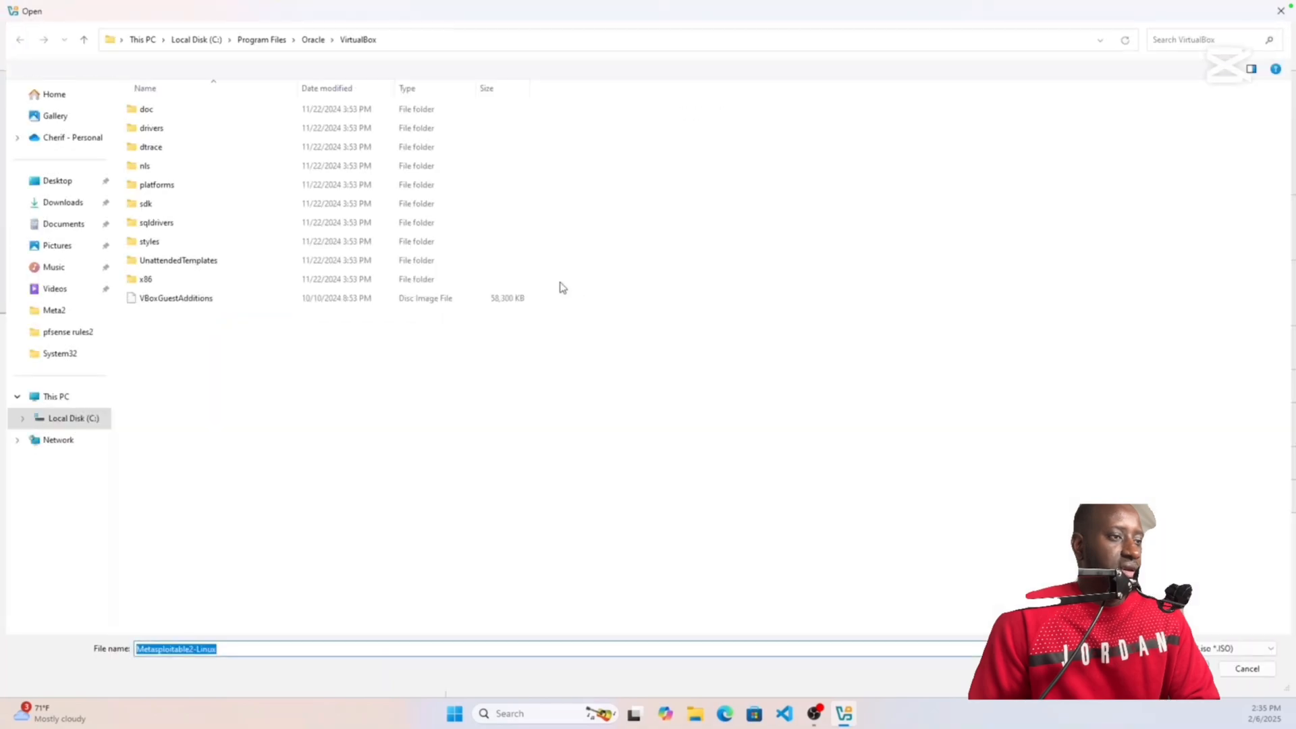
{"action": "left_click", "coordinate": [61, 202]}
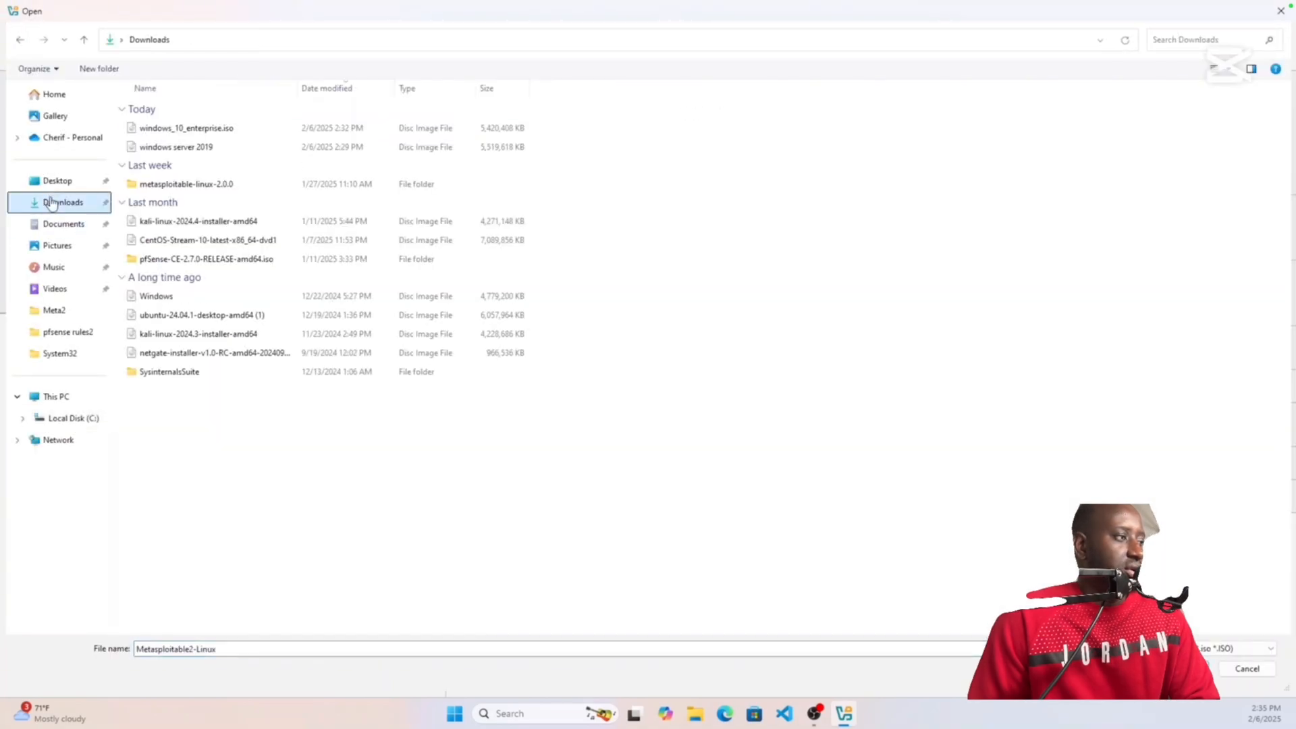
{"action": "left_click", "coordinate": [219, 152]}
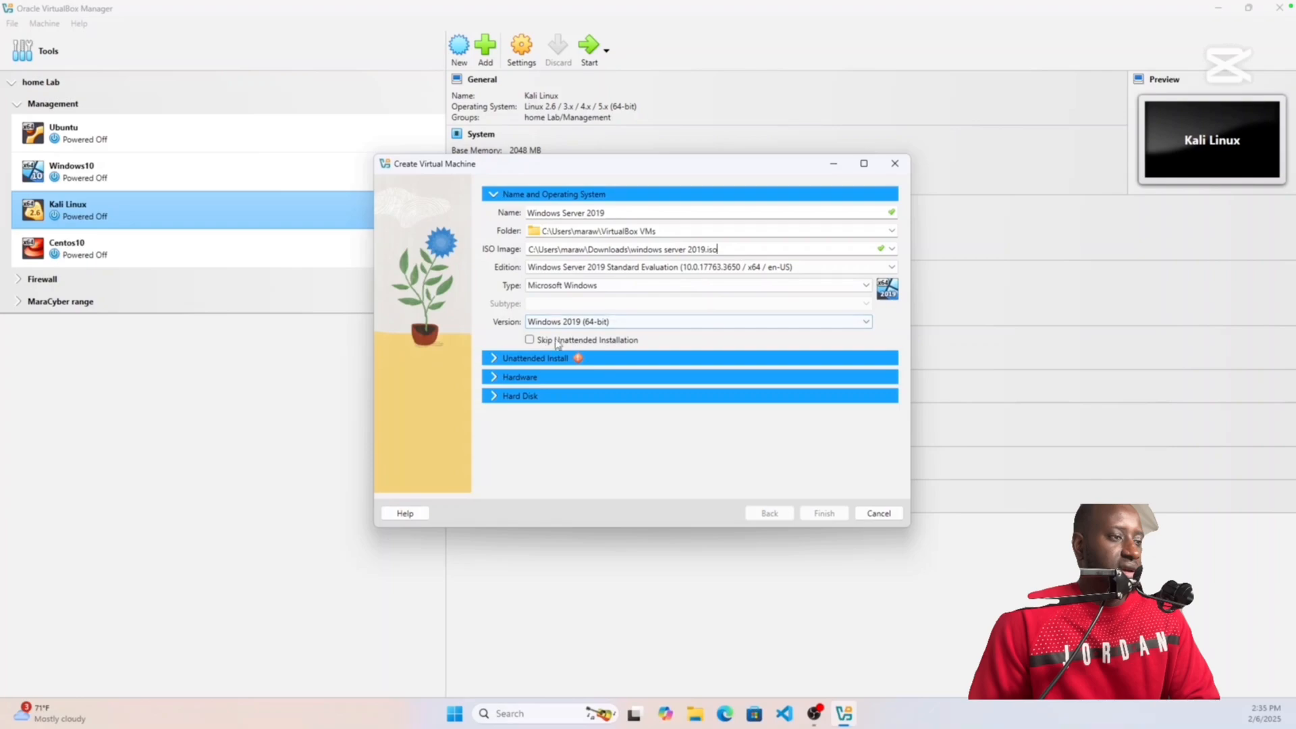
{"action": "left_click", "coordinate": [530, 339]}
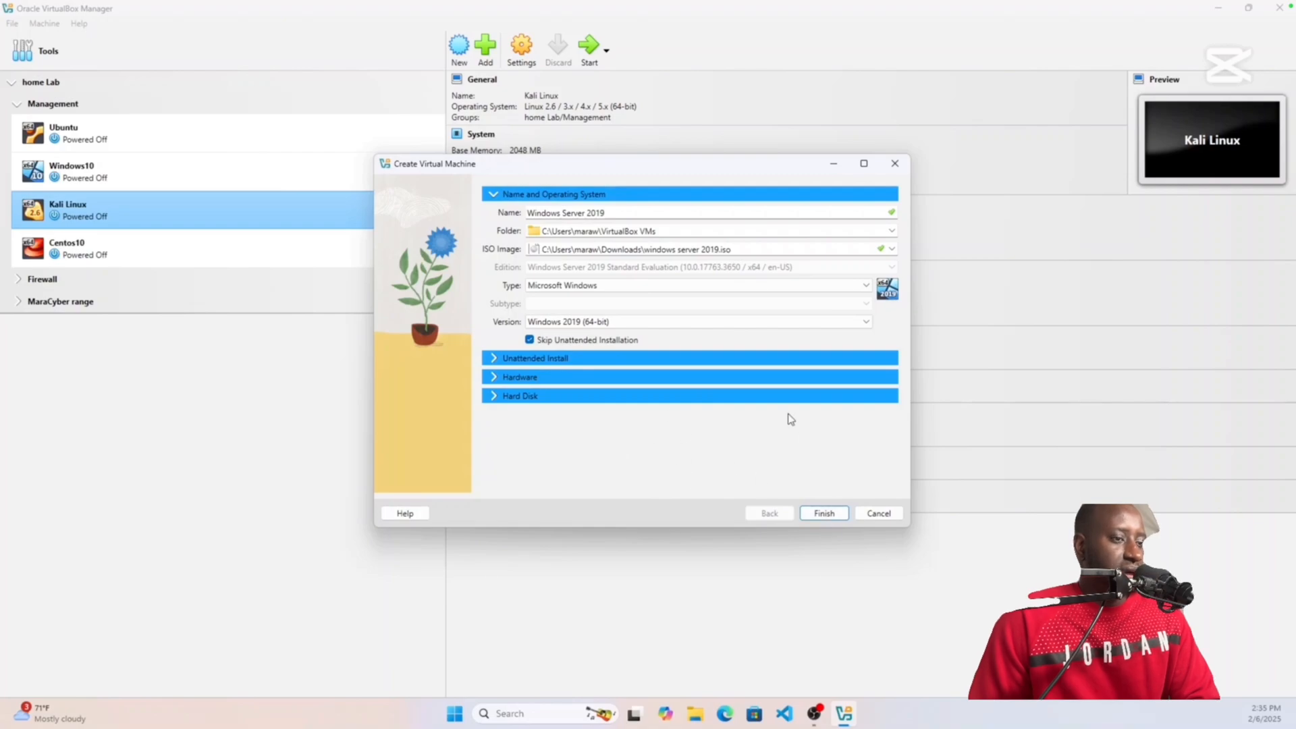
{"action": "left_click", "coordinate": [639, 377]}
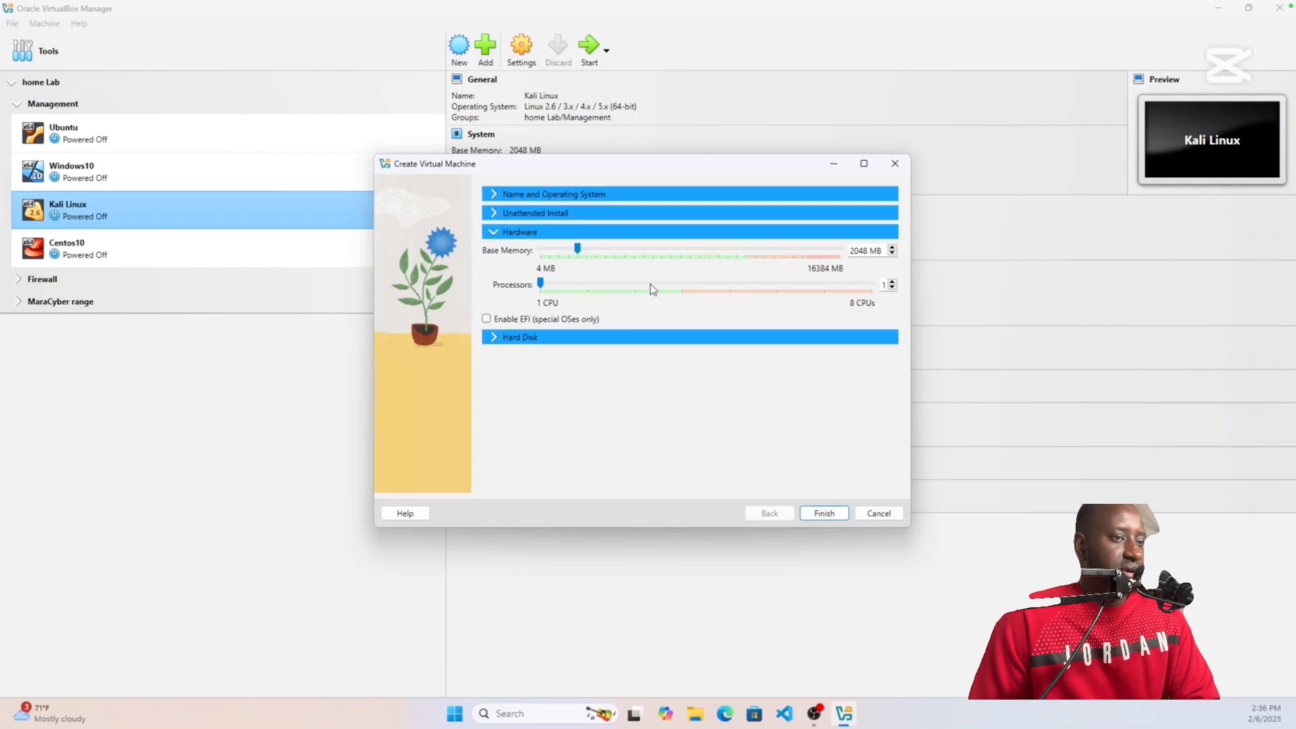
Step: Set the VM's base memory to 4096 MB and keep 1 processor
{"action": "left_click", "coordinate": [892, 248]}
{"action": "left_click", "coordinate": [891, 248]}
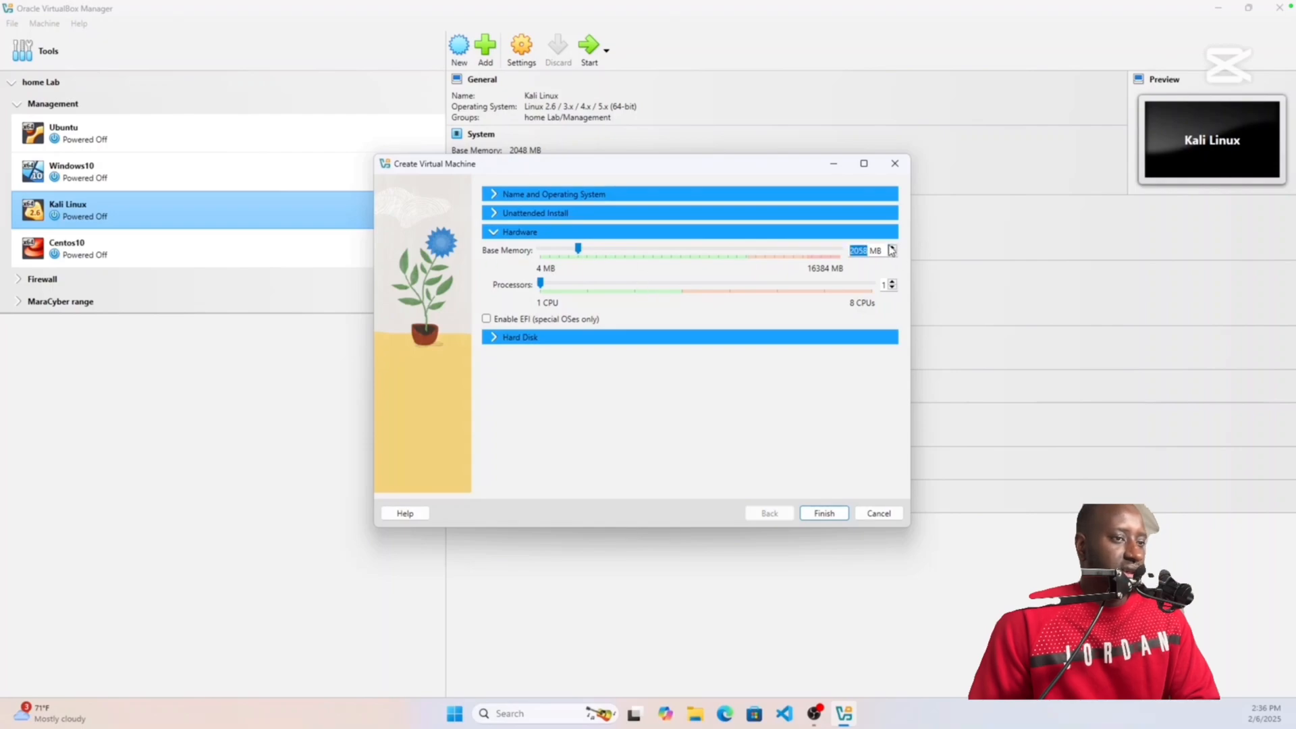
{"action": "left_click", "coordinate": [892, 250]}
{"action": "left_click", "coordinate": [856, 250]}
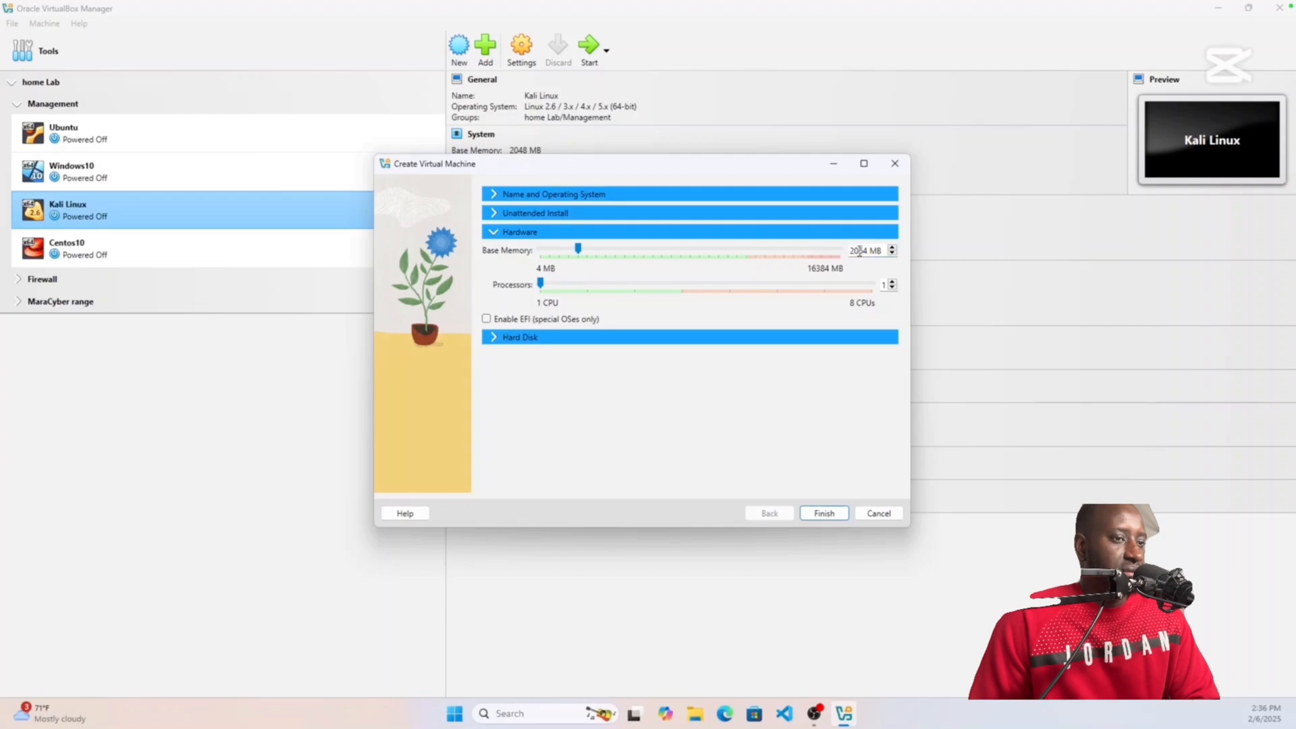
{"action": "key", "text": "BackSpace"}
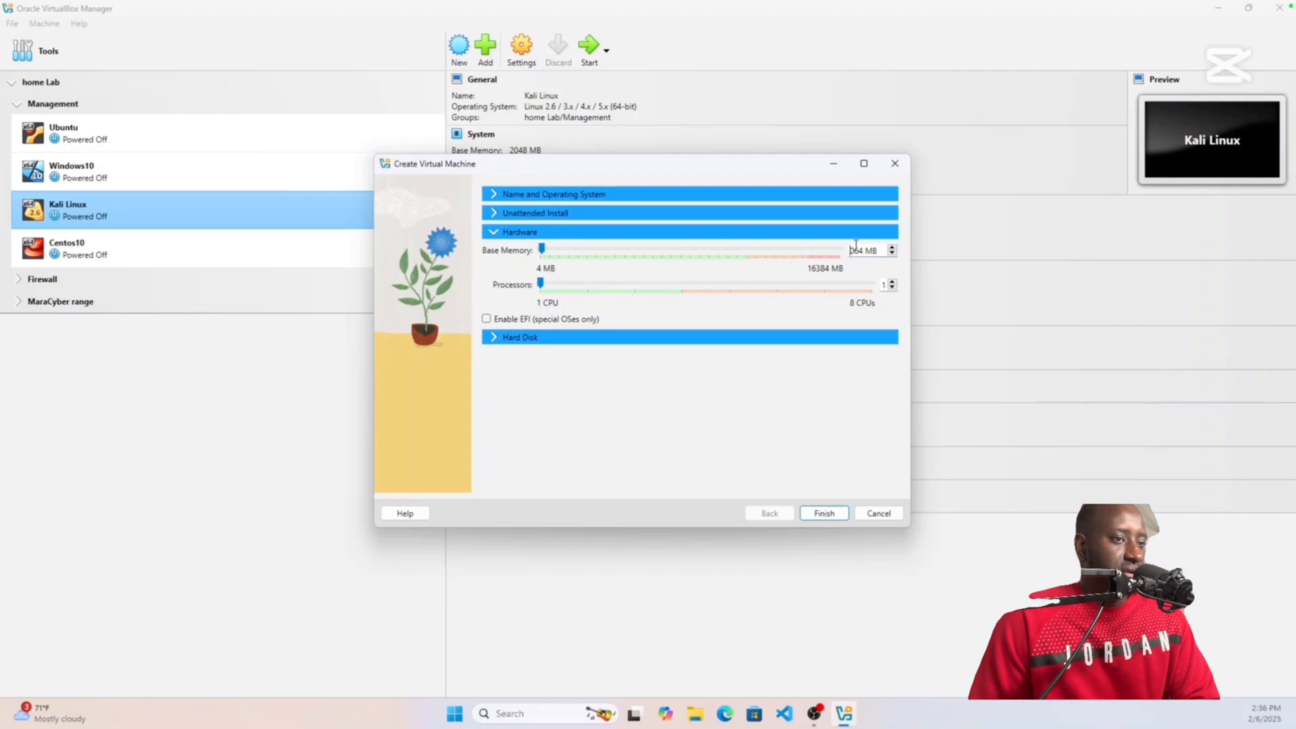
{"action": "type", "text": "40"}
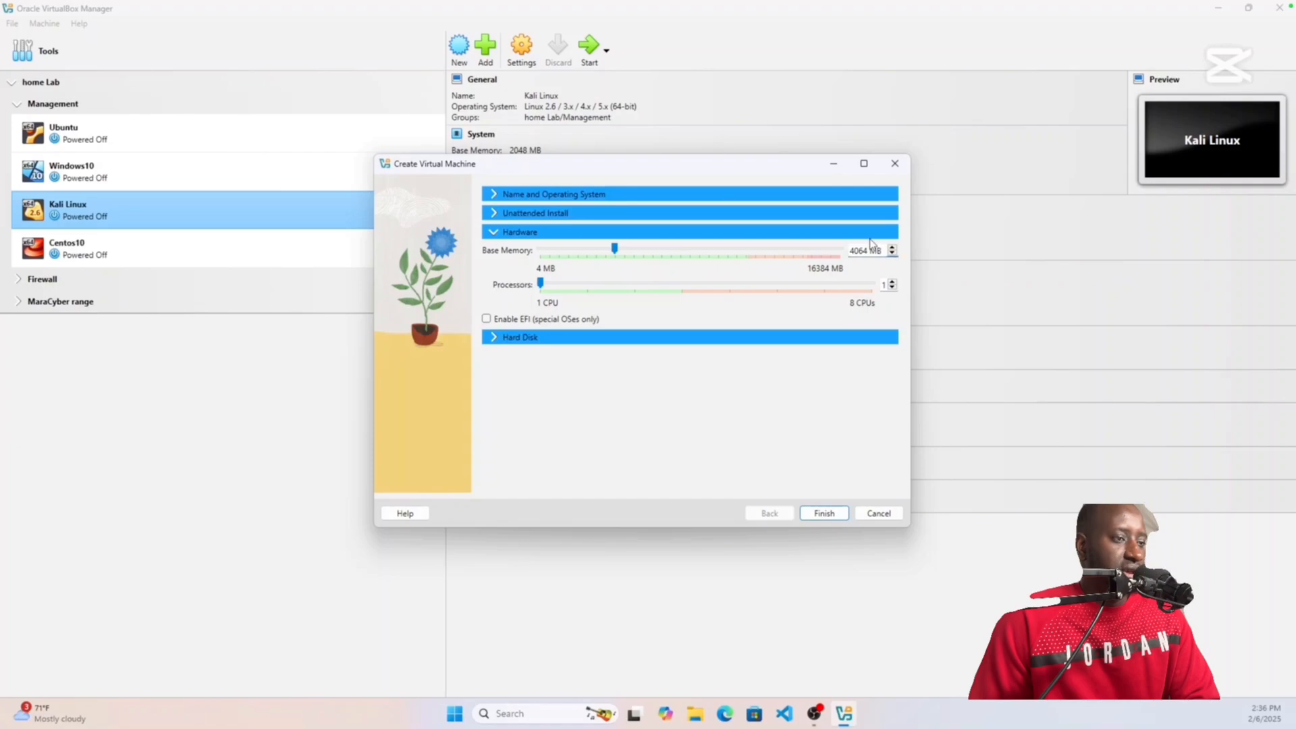
{"action": "key", "text": "Delete"}
{"action": "key", "text": "Delete"}
{"action": "type", "text": "96"}
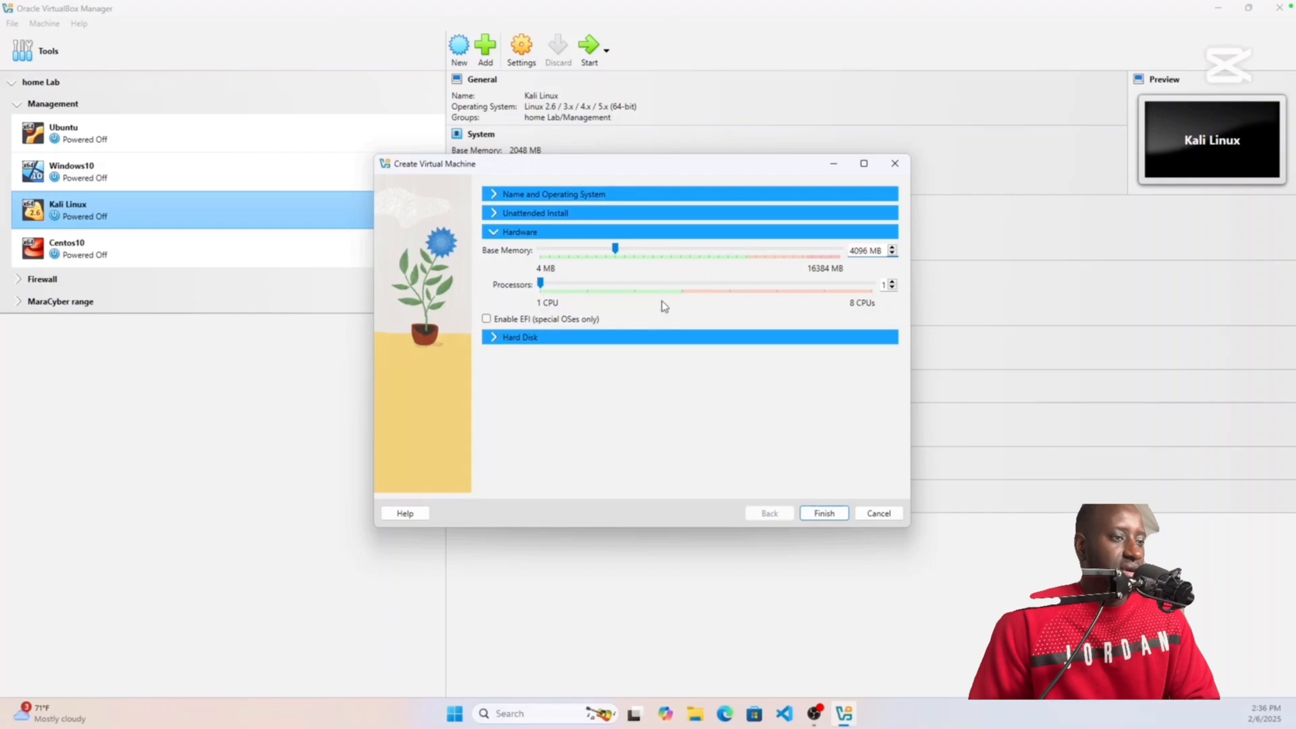
{"action": "left_click", "coordinate": [589, 284]}
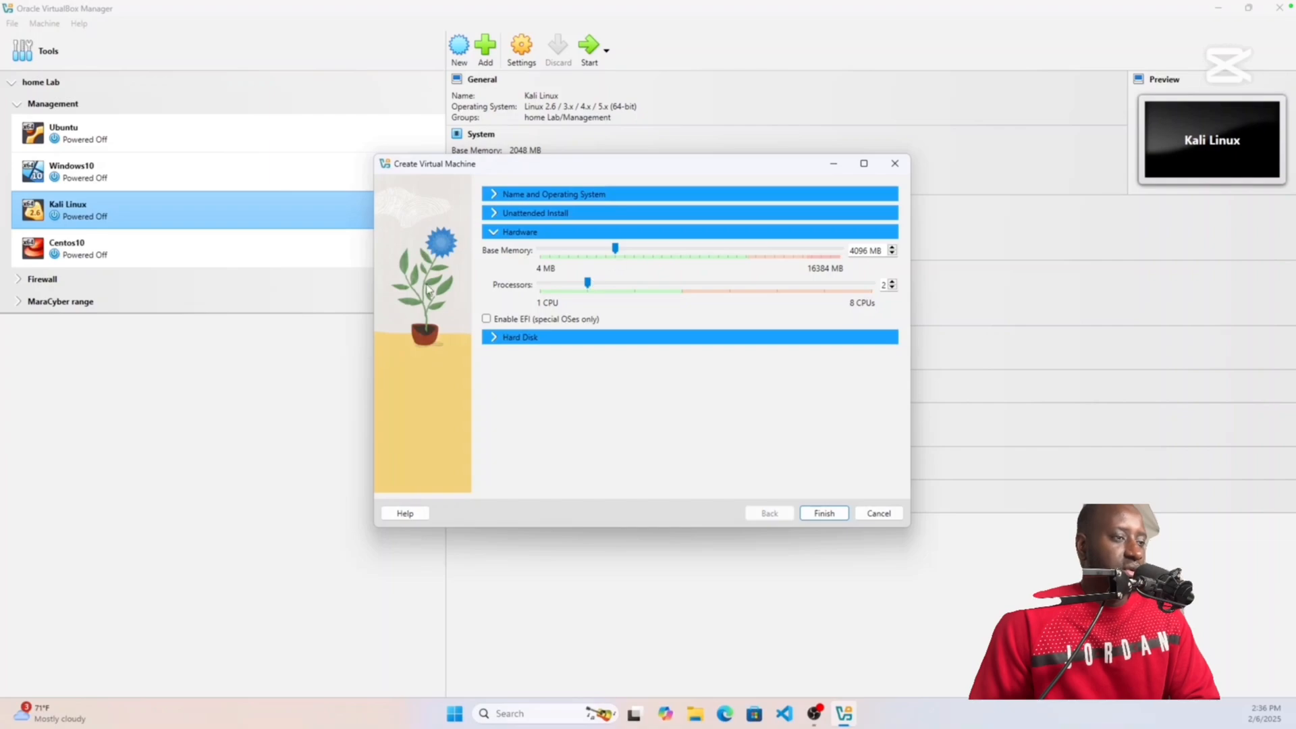
{"action": "left_click", "coordinate": [541, 288]}
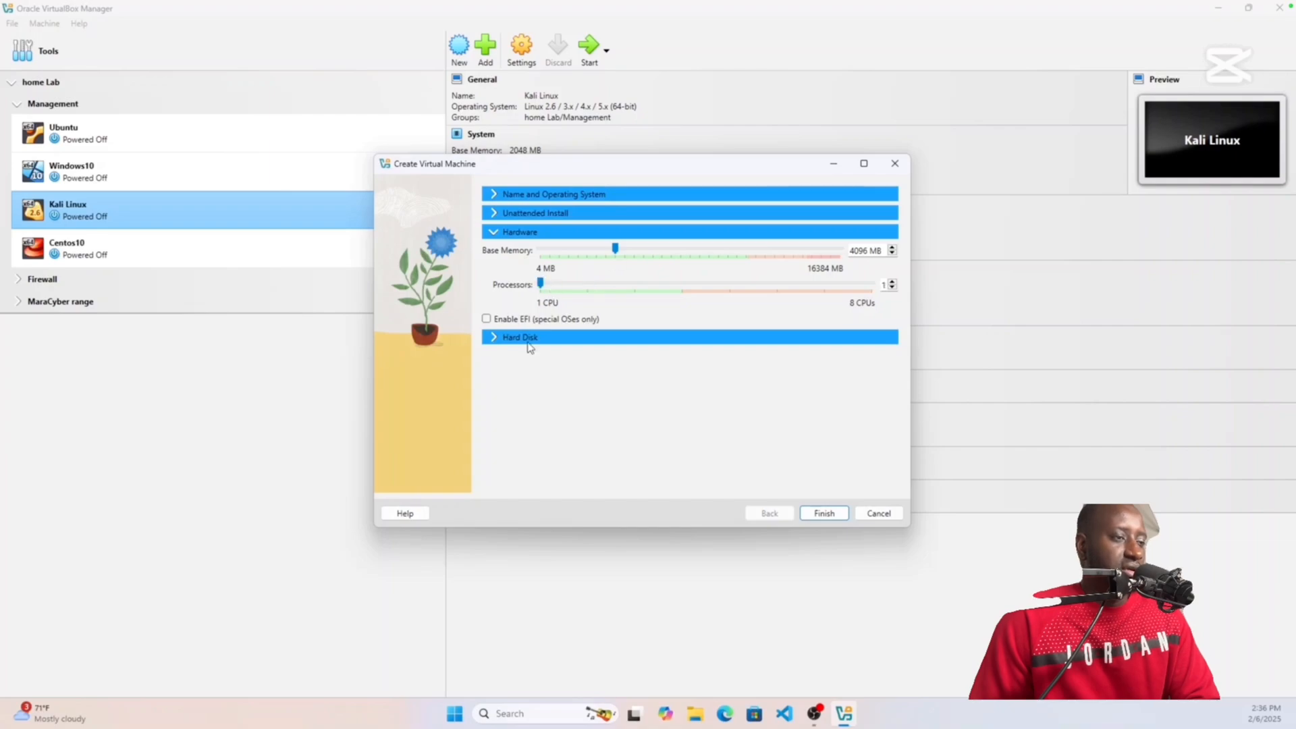
Step: Give the VM a 100 GB VDI hard disk and finish creating it
{"action": "left_click", "coordinate": [529, 340]}
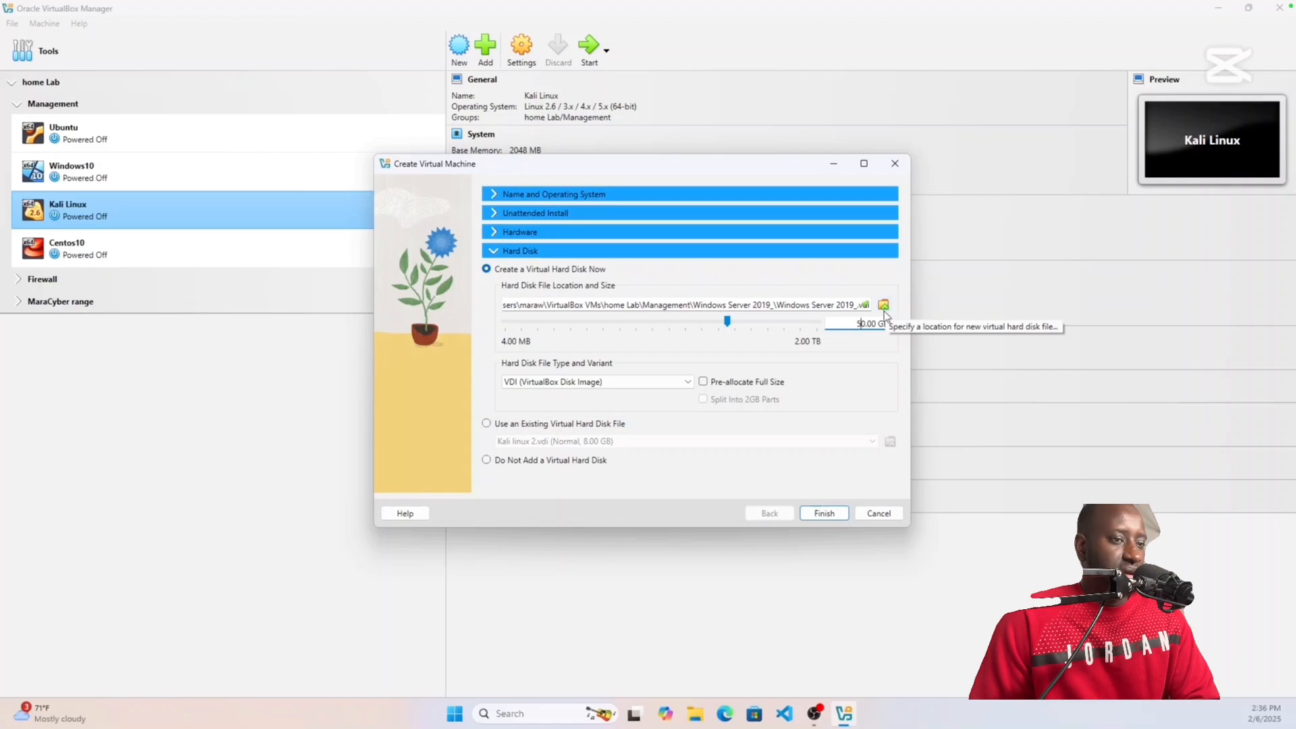
{"action": "key", "text": "Delete"}
{"action": "type", "text": "1"}
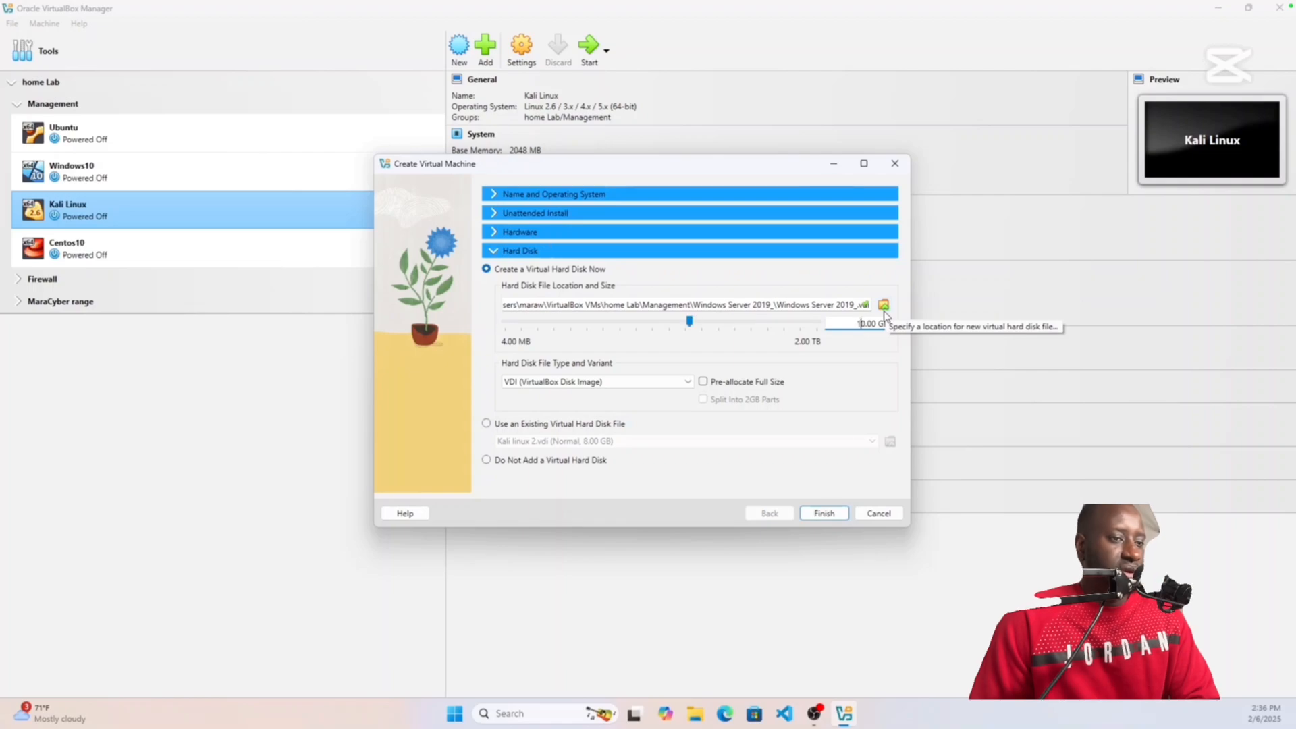
{"action": "type", "text": "0"}
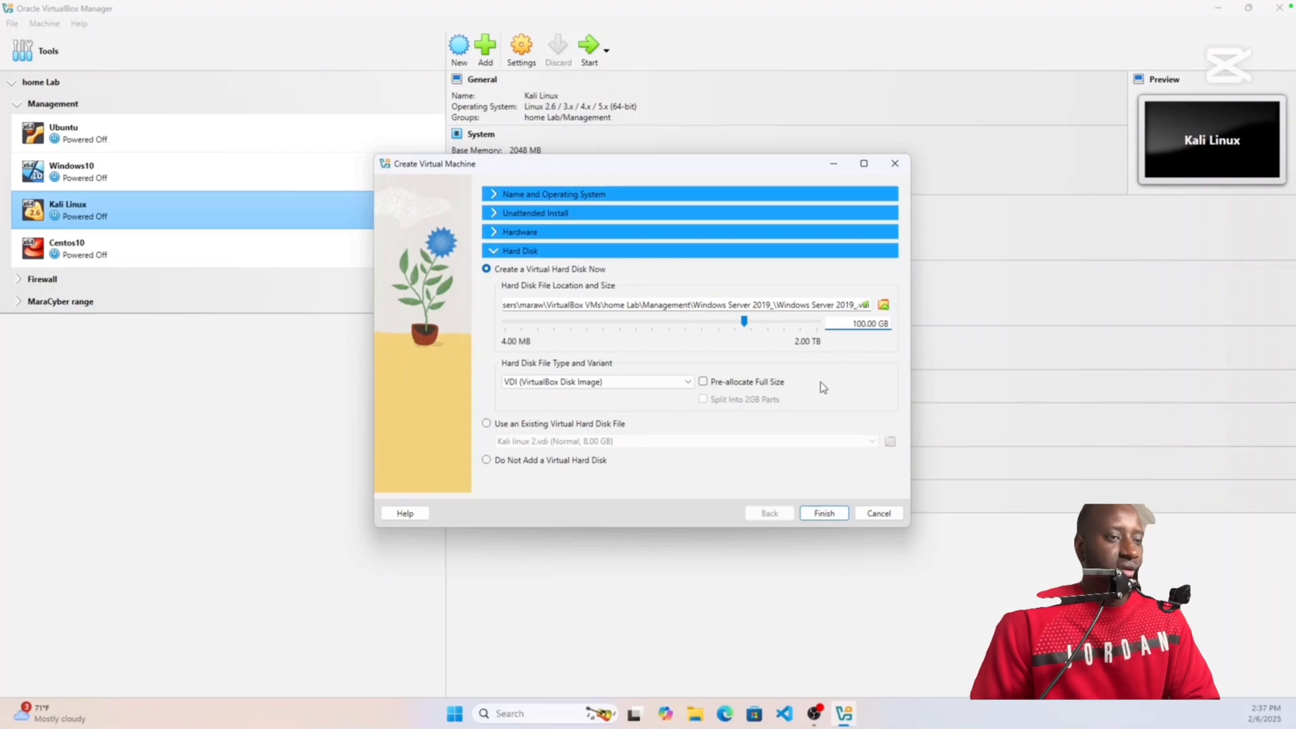
{"action": "left_click", "coordinate": [824, 514]}
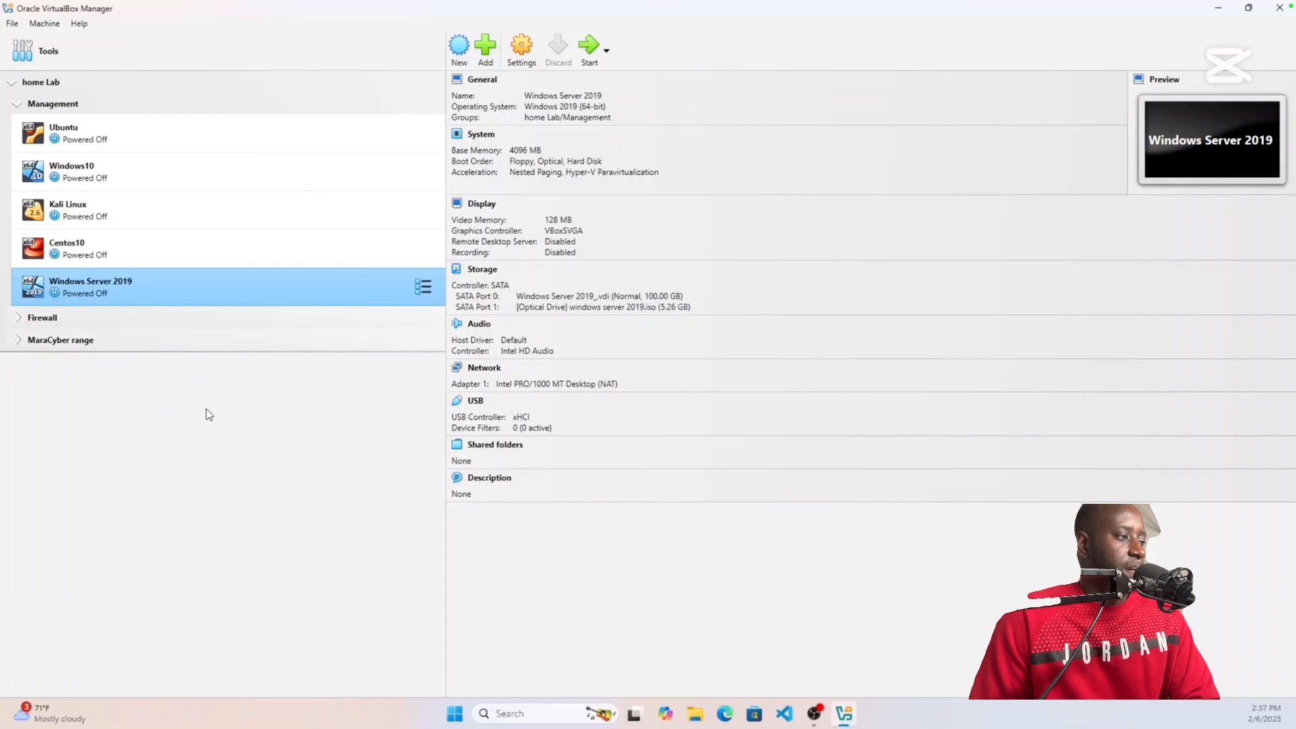
Step: Put the Windows Server 2019 VM into a new group of its own
{"action": "right_click", "coordinate": [234, 292]}
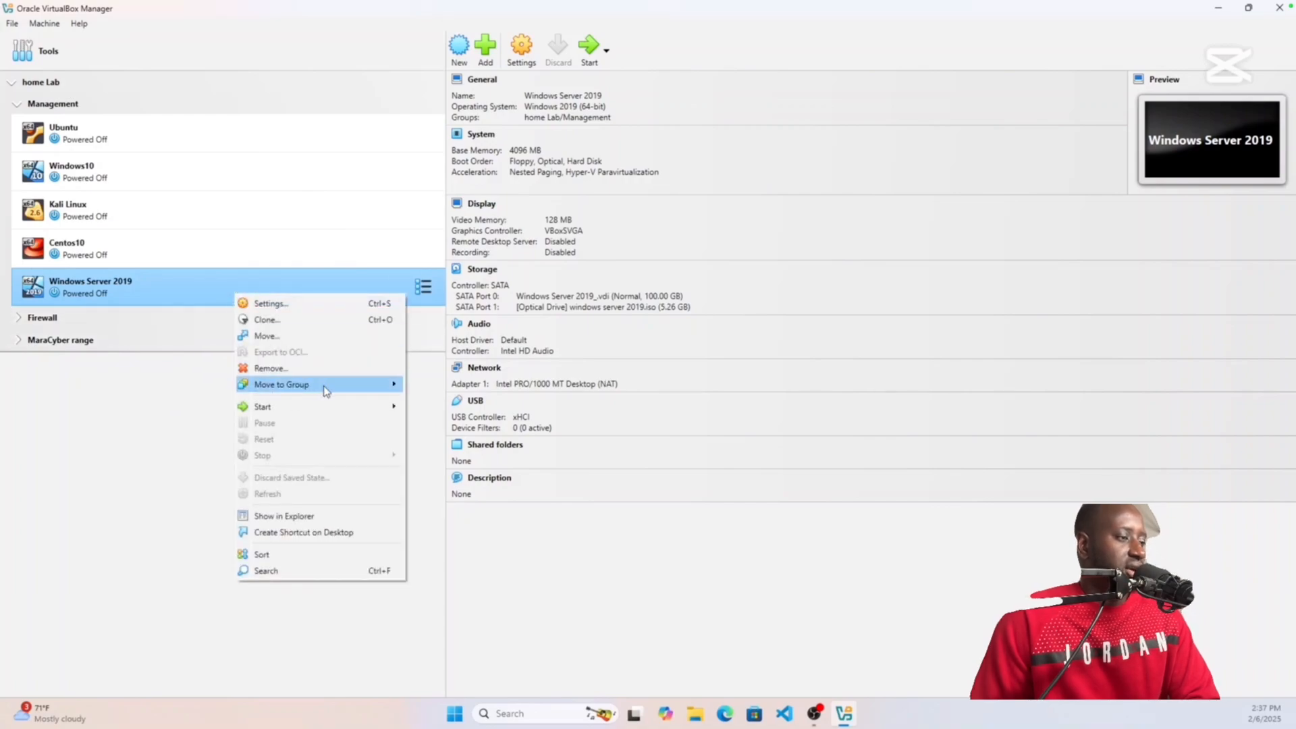
{"action": "mouse_move", "coordinate": [324, 384]}
{"action": "left_click", "coordinate": [432, 385]}
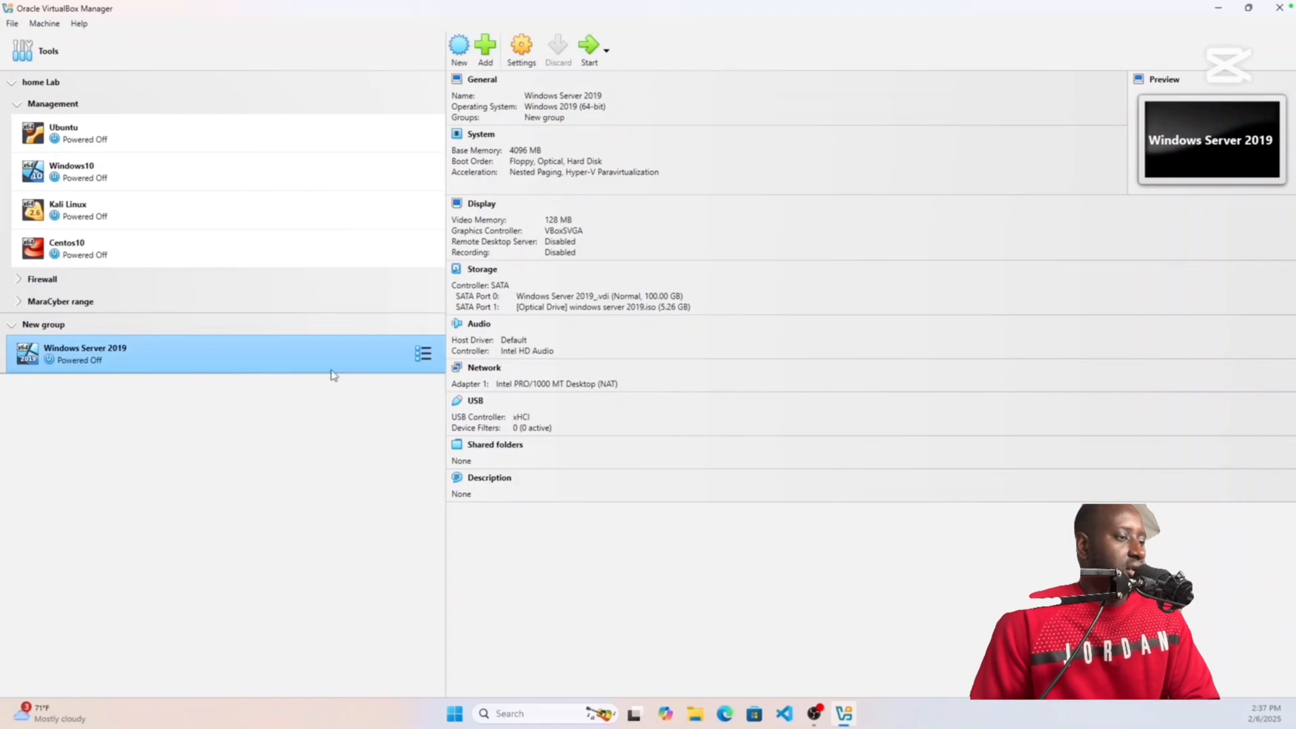
Step: Rename the new group to 'Active Directory'
{"action": "right_click", "coordinate": [47, 324]}
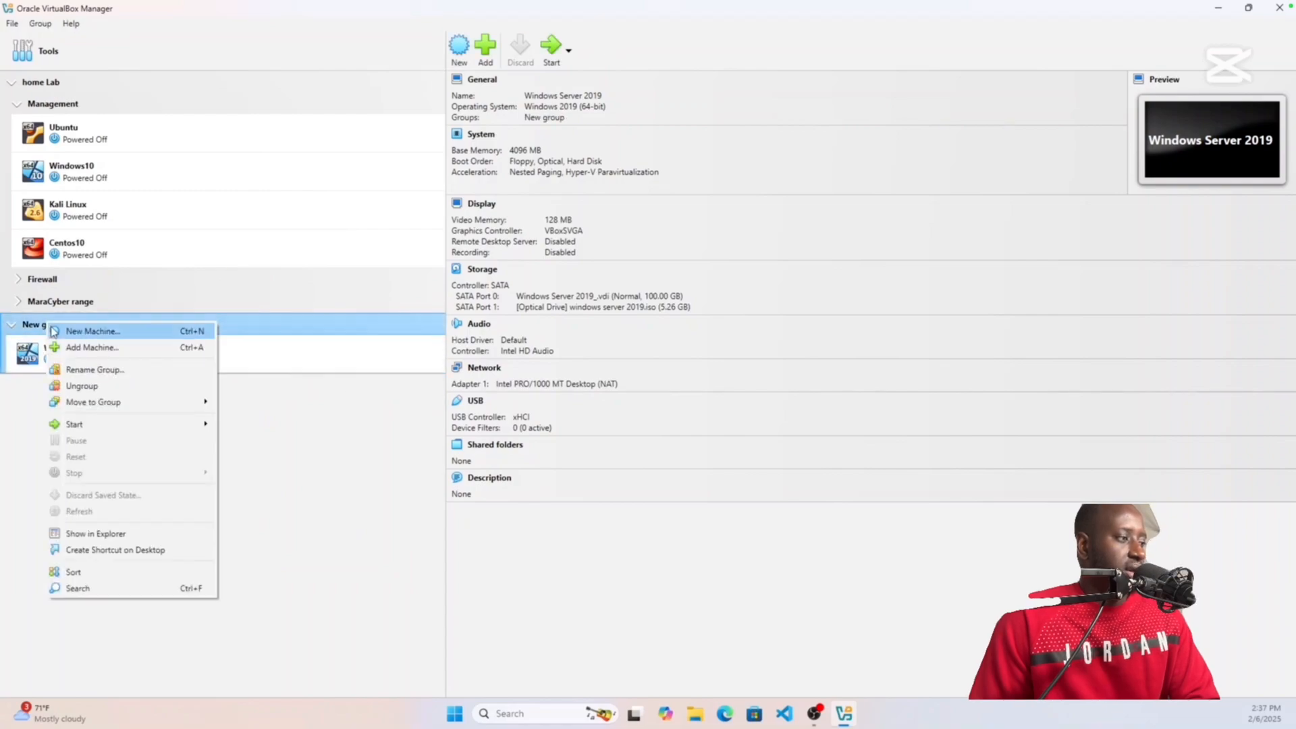
{"action": "left_click", "coordinate": [143, 370]}
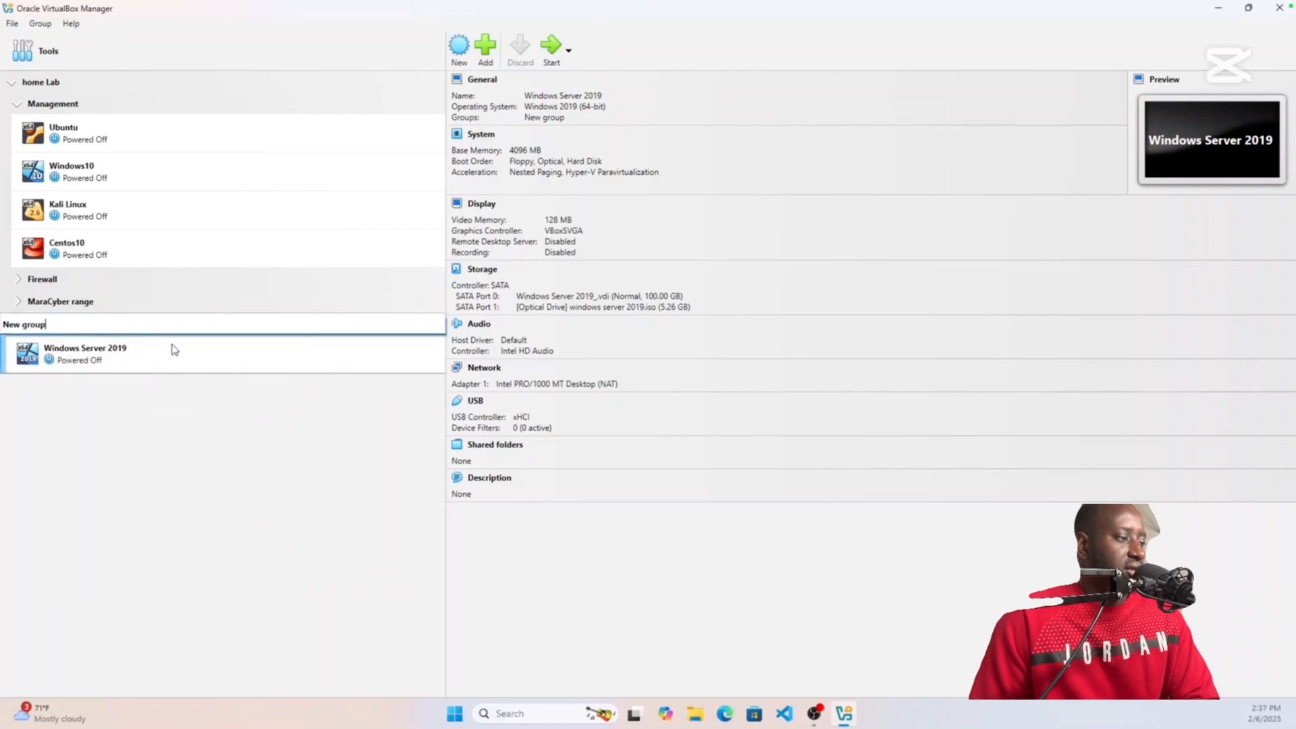
{"action": "key", "text": "BackSpace"}
{"action": "key", "text": "BackSpace"}
{"action": "key", "text": "BackSpace"}
{"action": "key", "text": "BackSpace"}
{"action": "key", "text": "BackSpace"}
{"action": "key", "text": "BackSpace"}
{"action": "key", "text": "BackSpace"}
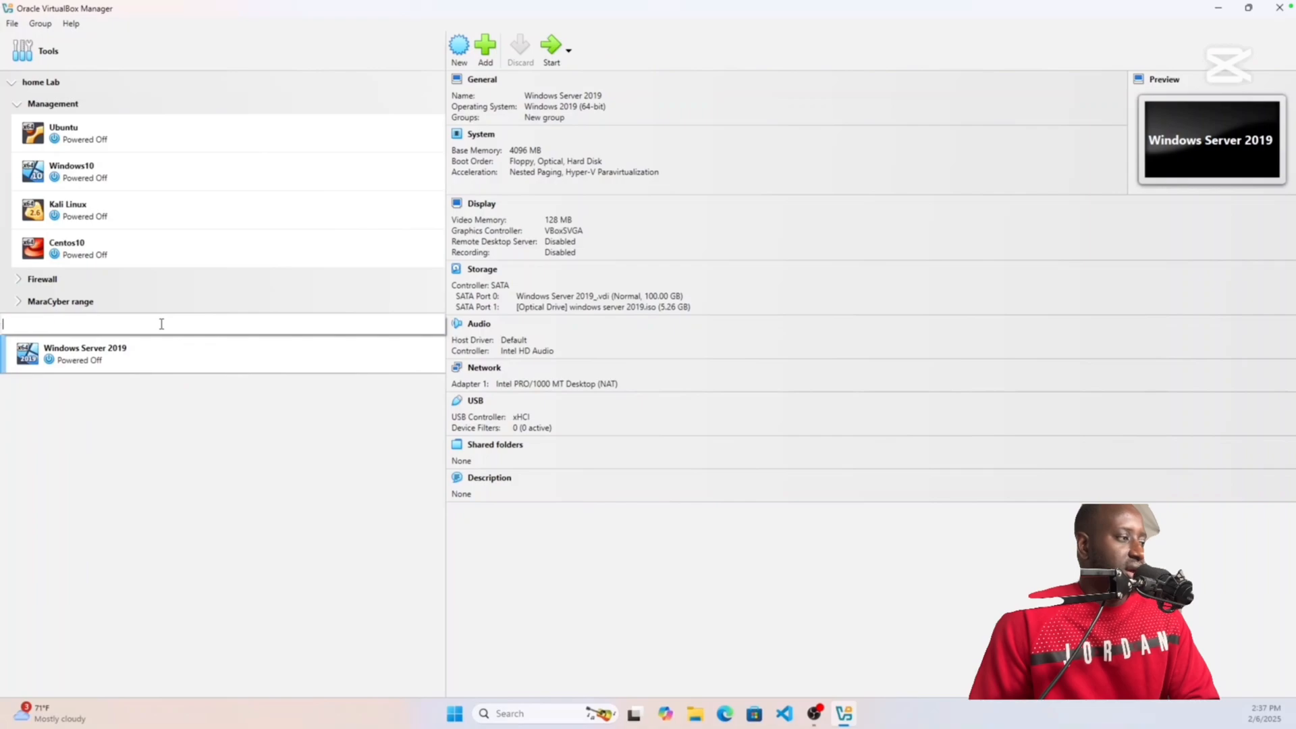
{"action": "type", "text": "Act"}
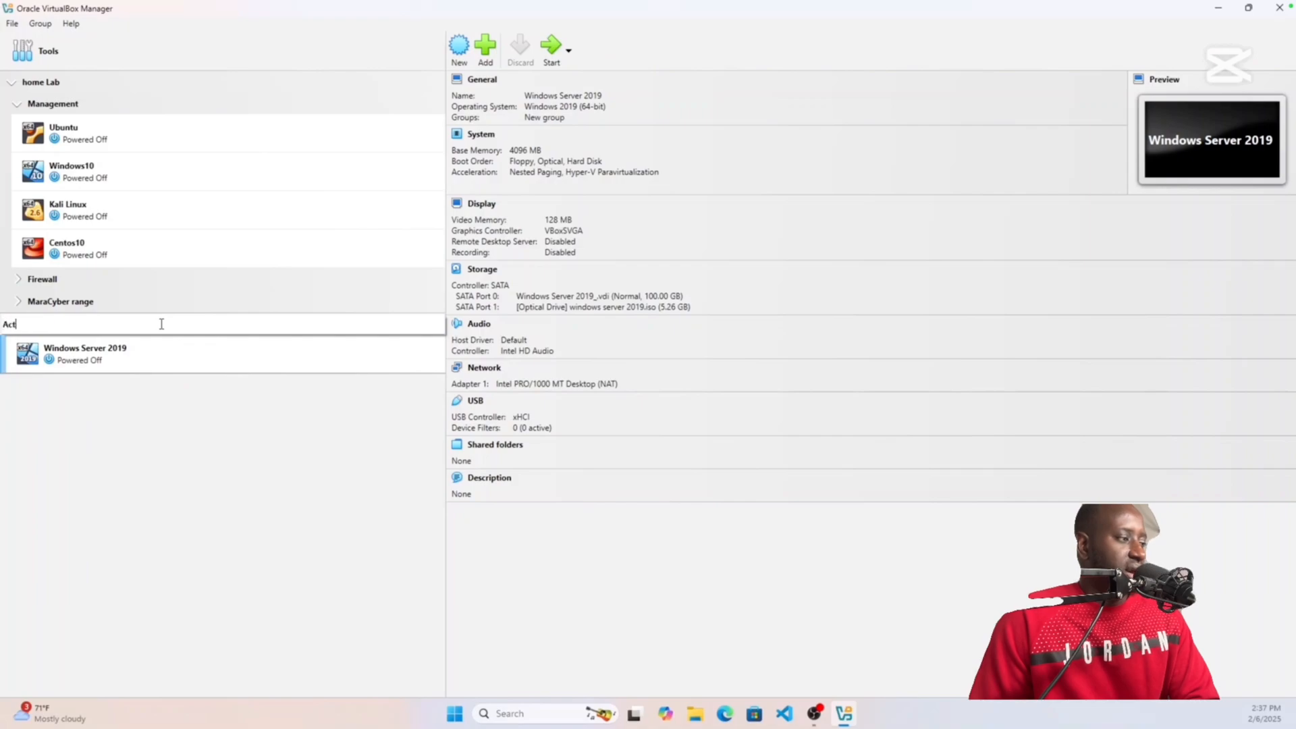
{"action": "type", "text": "ive"}
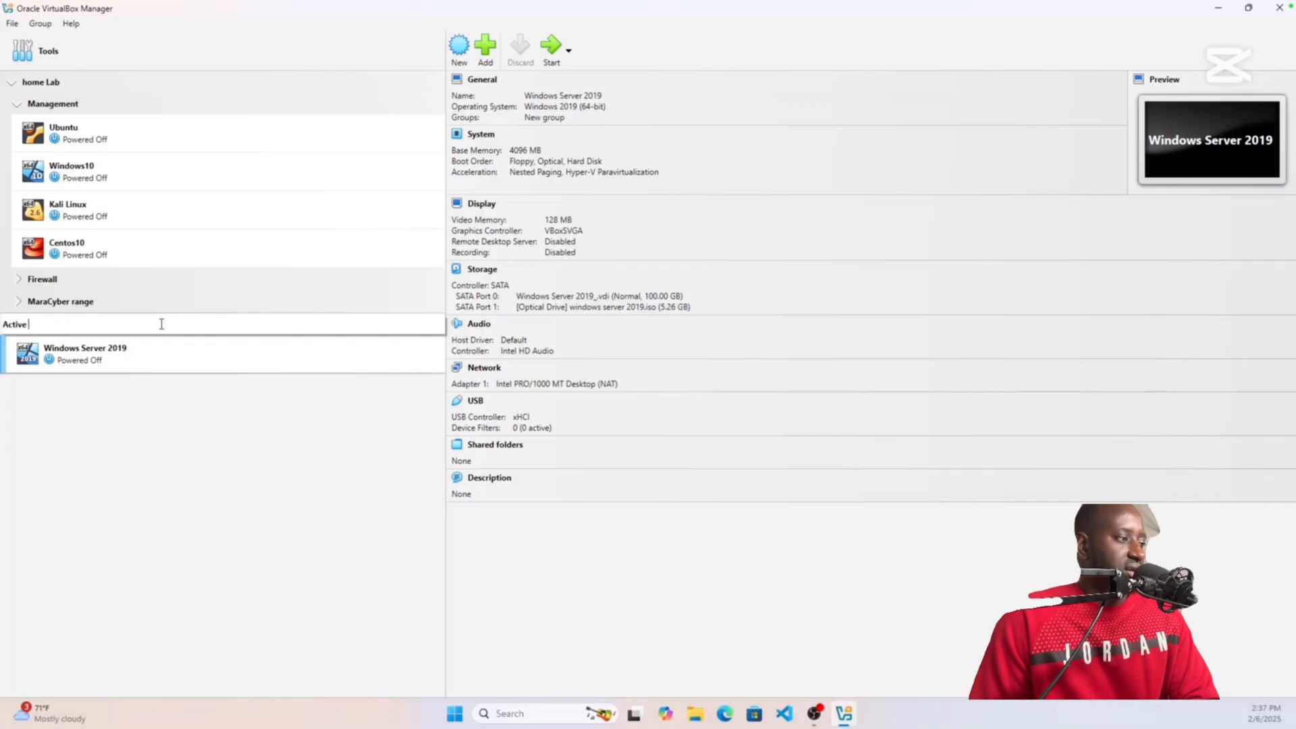
{"action": "type", "text": " Directro"}
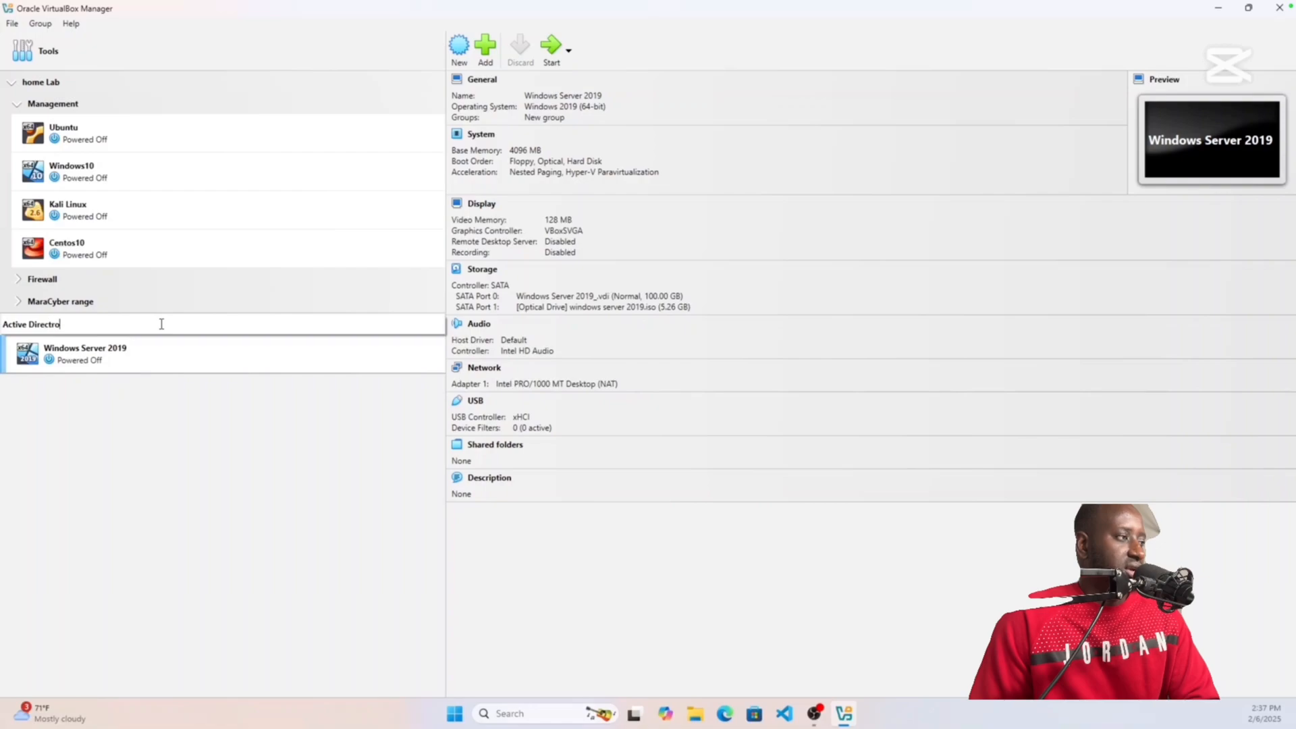
{"action": "key", "text": "BackSpace"}
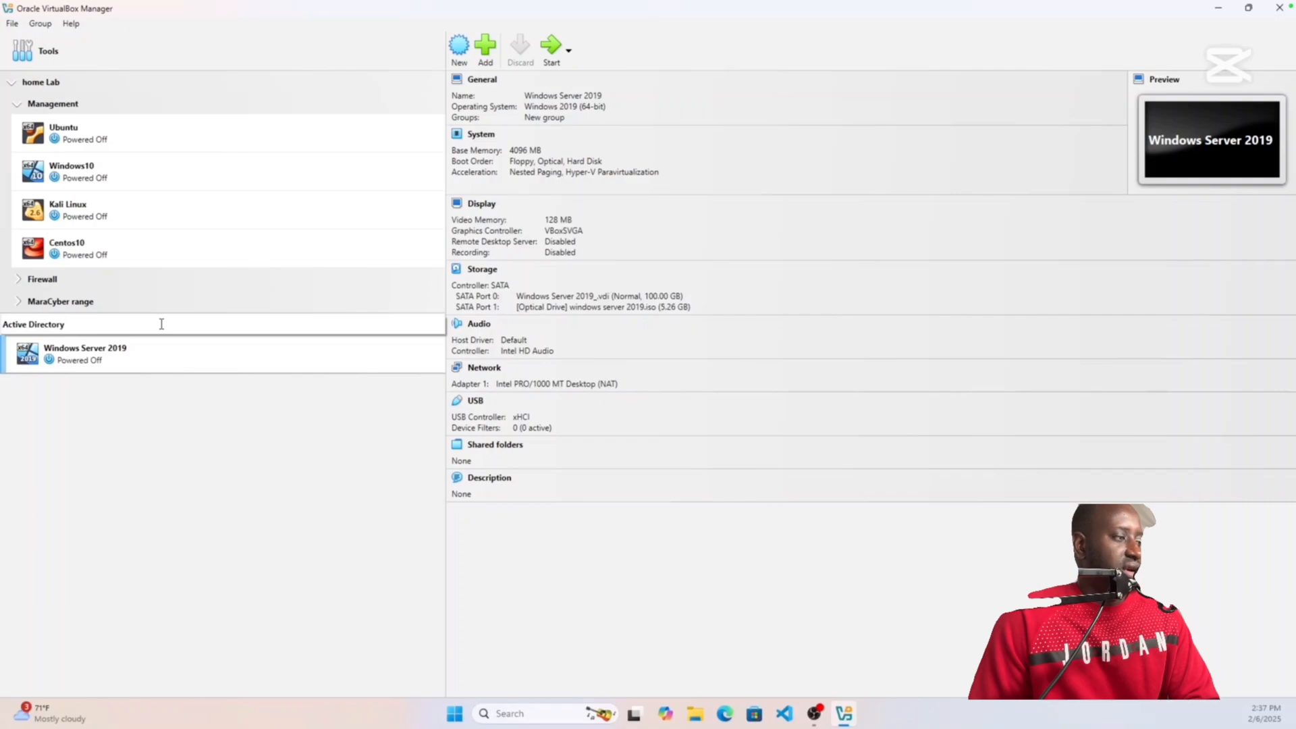
{"action": "key", "text": "Return"}
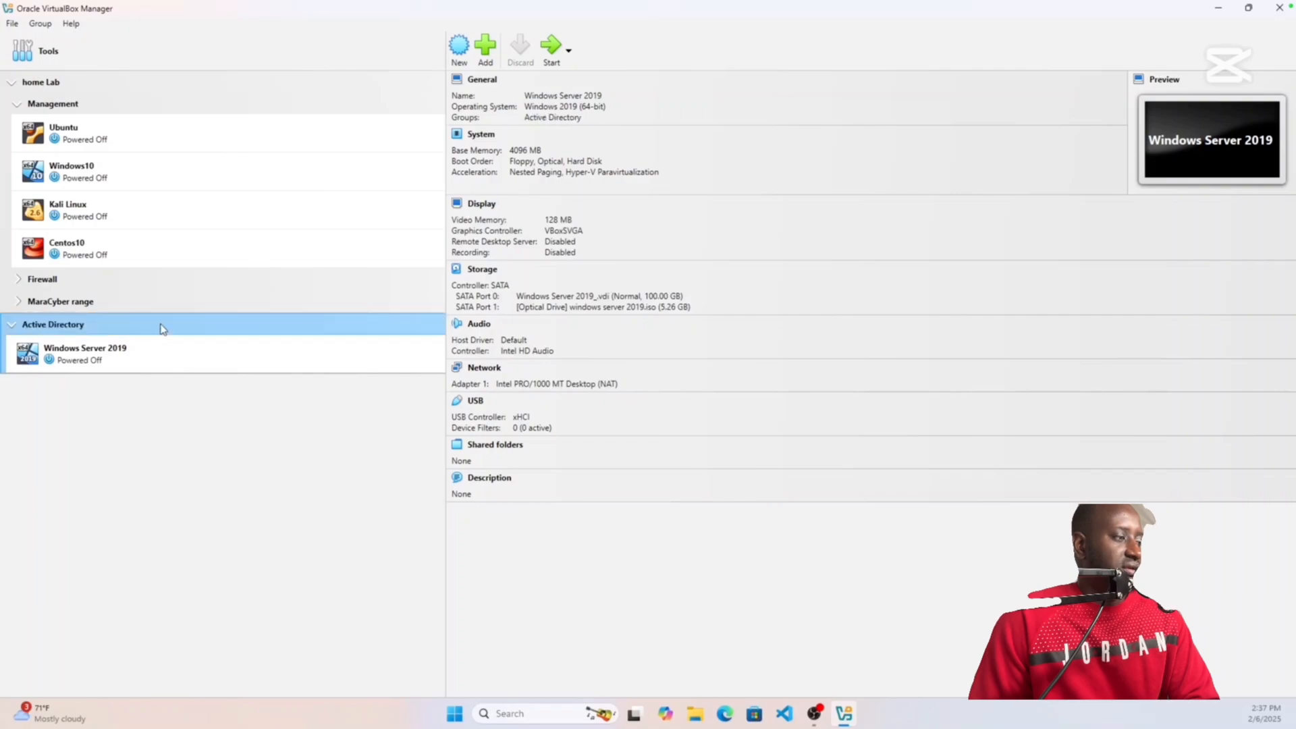
Step: Move the Active Directory group into the home Lab group
{"action": "right_click", "coordinate": [102, 325]}
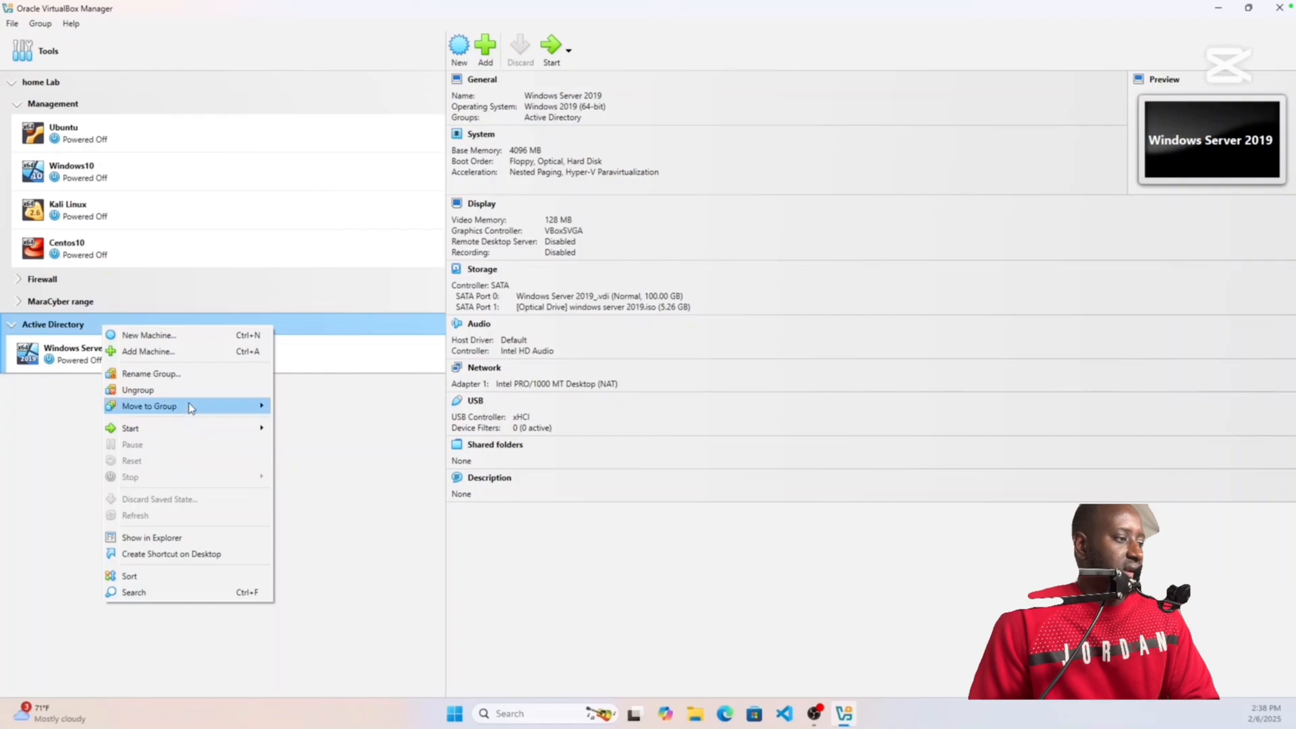
{"action": "mouse_move", "coordinate": [232, 405]}
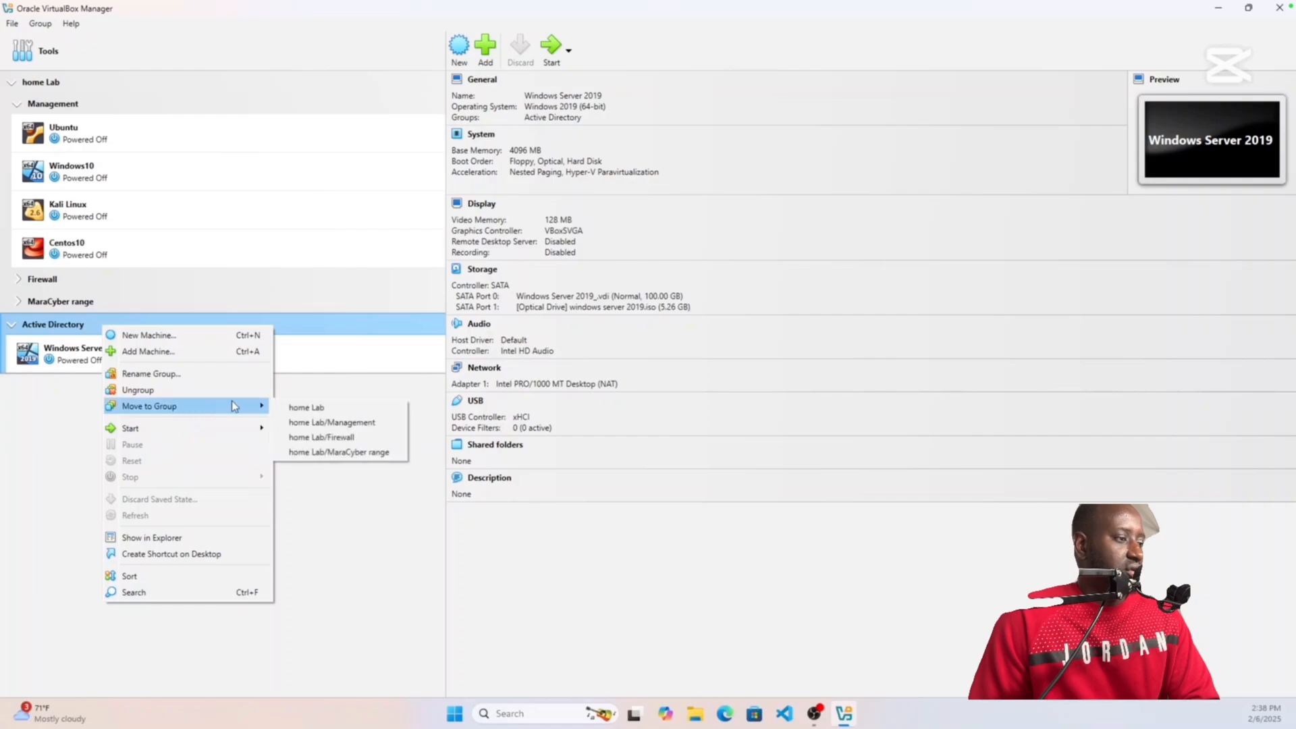
{"action": "left_click", "coordinate": [315, 409]}
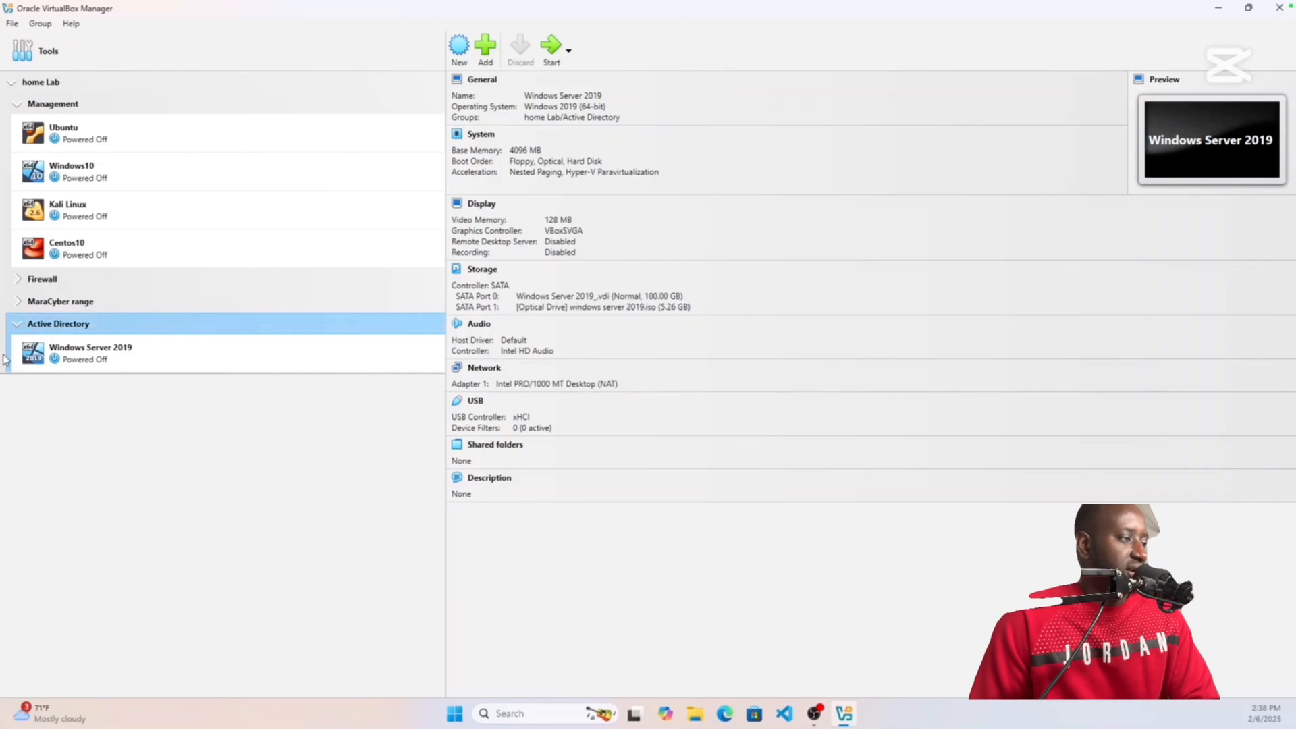
Step: Collapse the Management group and expand the Firewall and MaraCyber range groups
{"action": "left_click", "coordinate": [17, 325]}
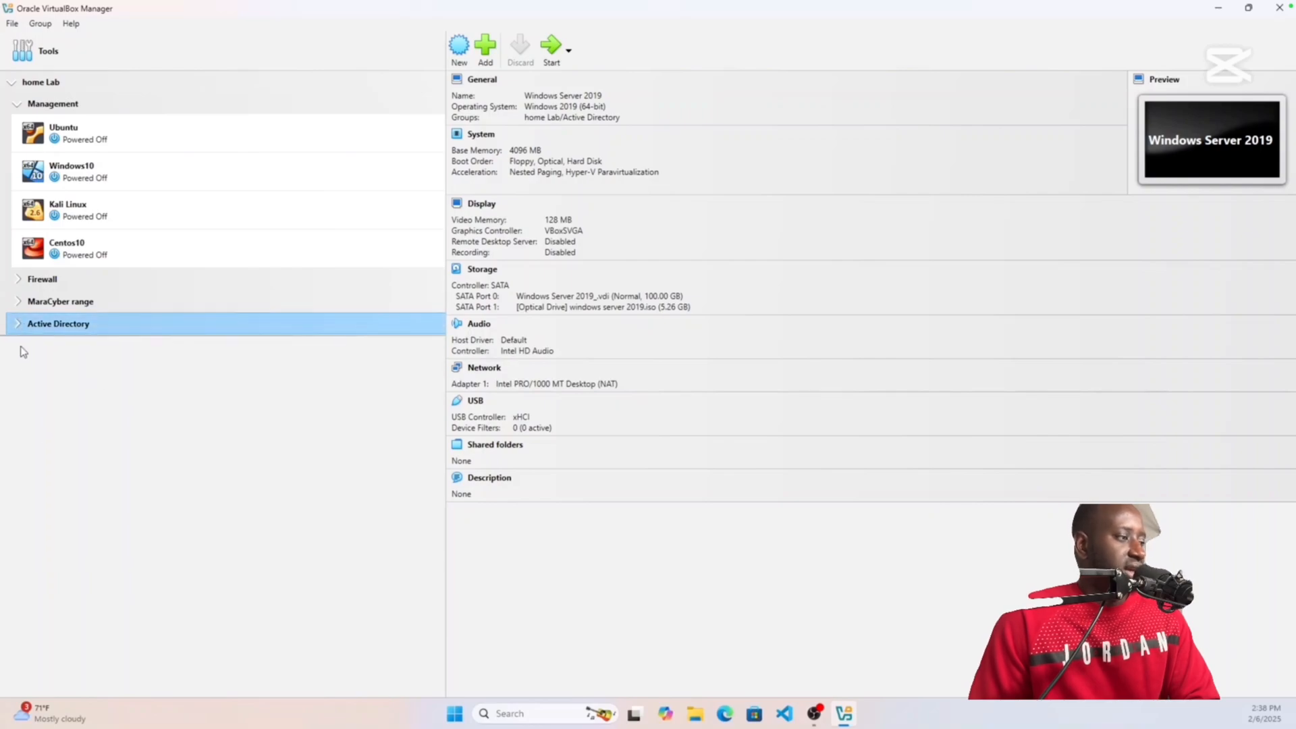
{"action": "left_click", "coordinate": [16, 325]}
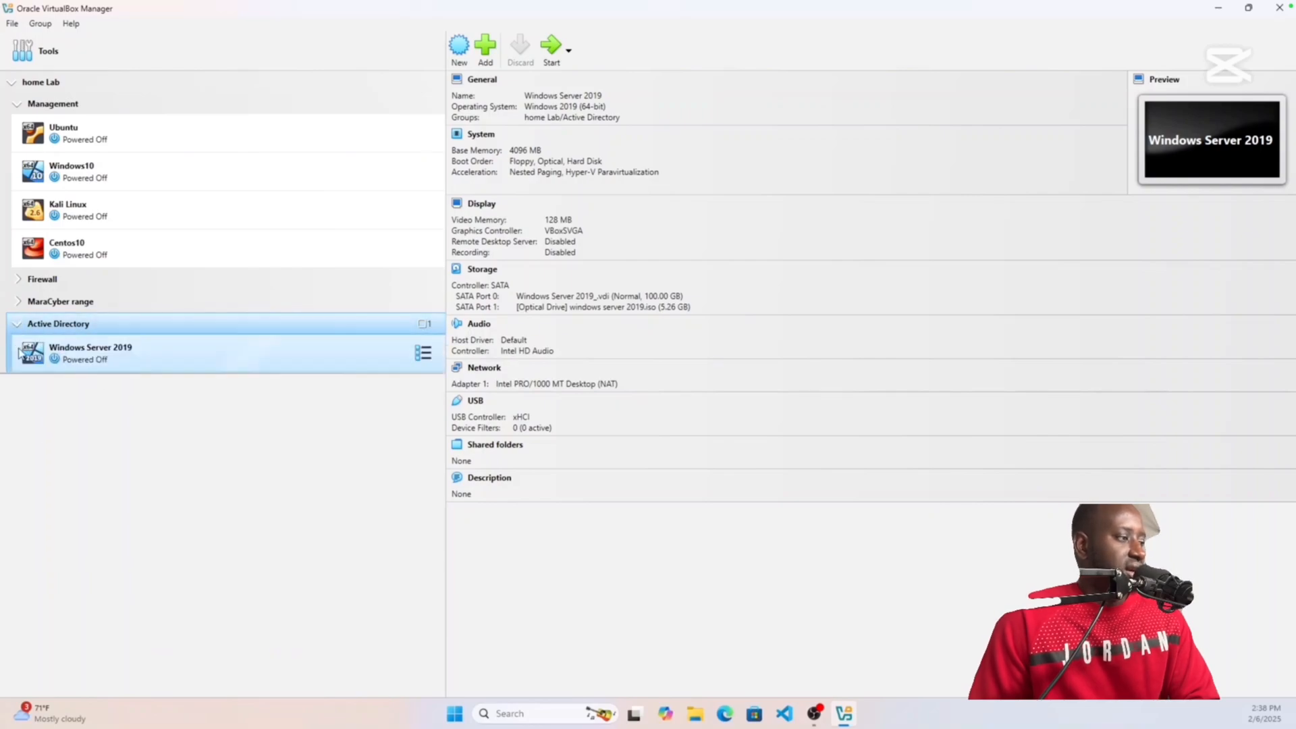
{"action": "left_click", "coordinate": [17, 105]}
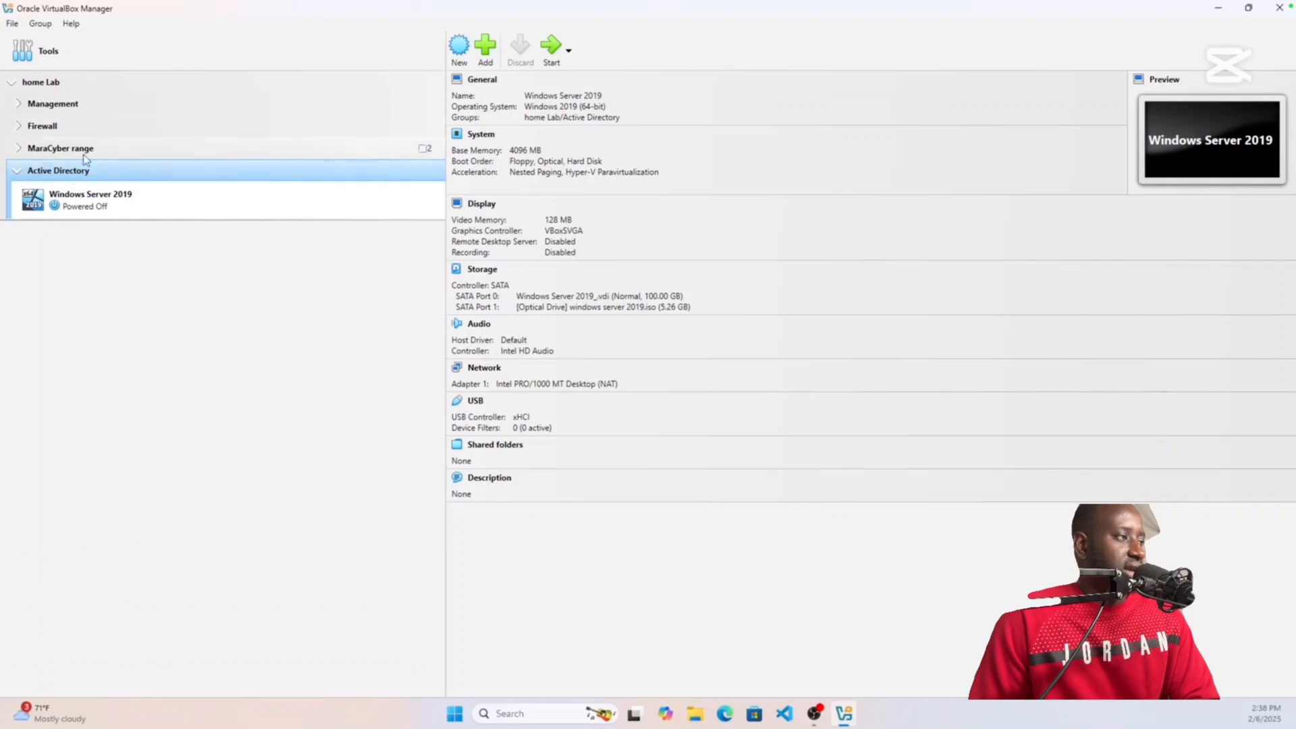
{"action": "left_click", "coordinate": [23, 173]}
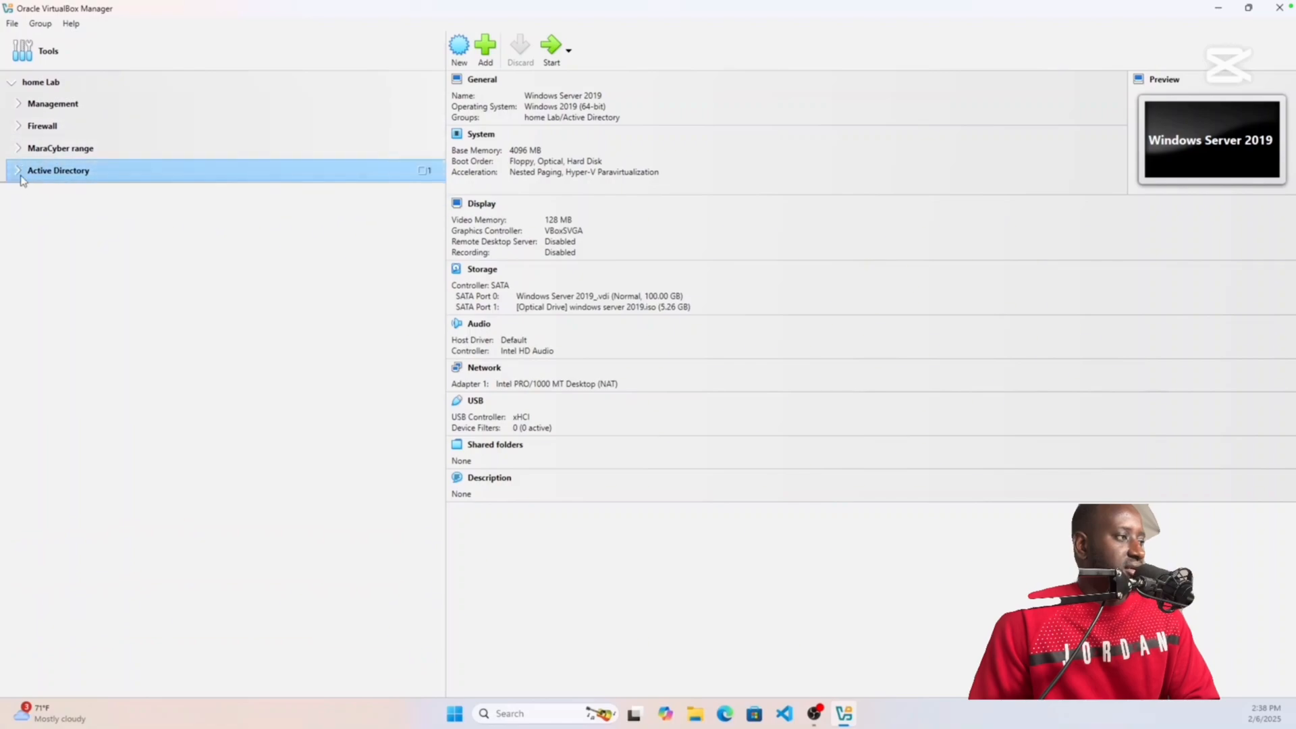
{"action": "left_click", "coordinate": [21, 177]}
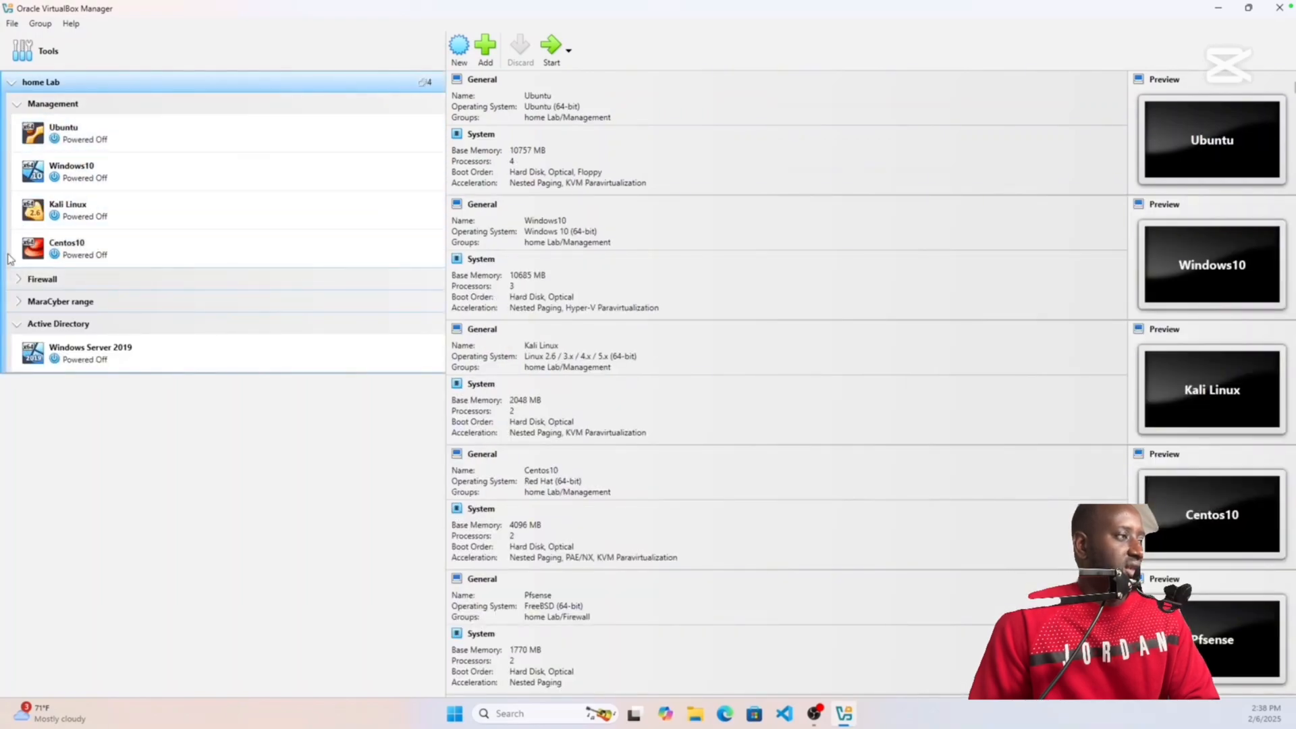
{"action": "left_click", "coordinate": [19, 279]}
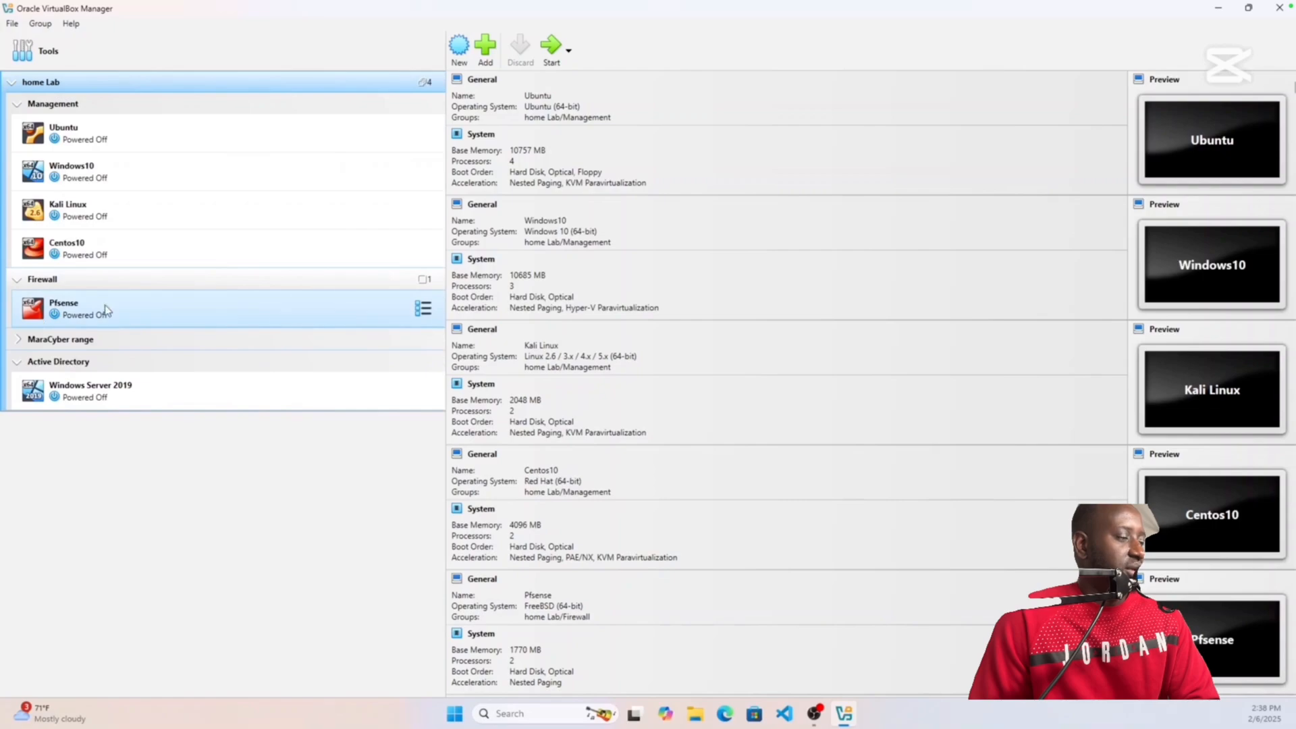
{"action": "left_click", "coordinate": [18, 341]}
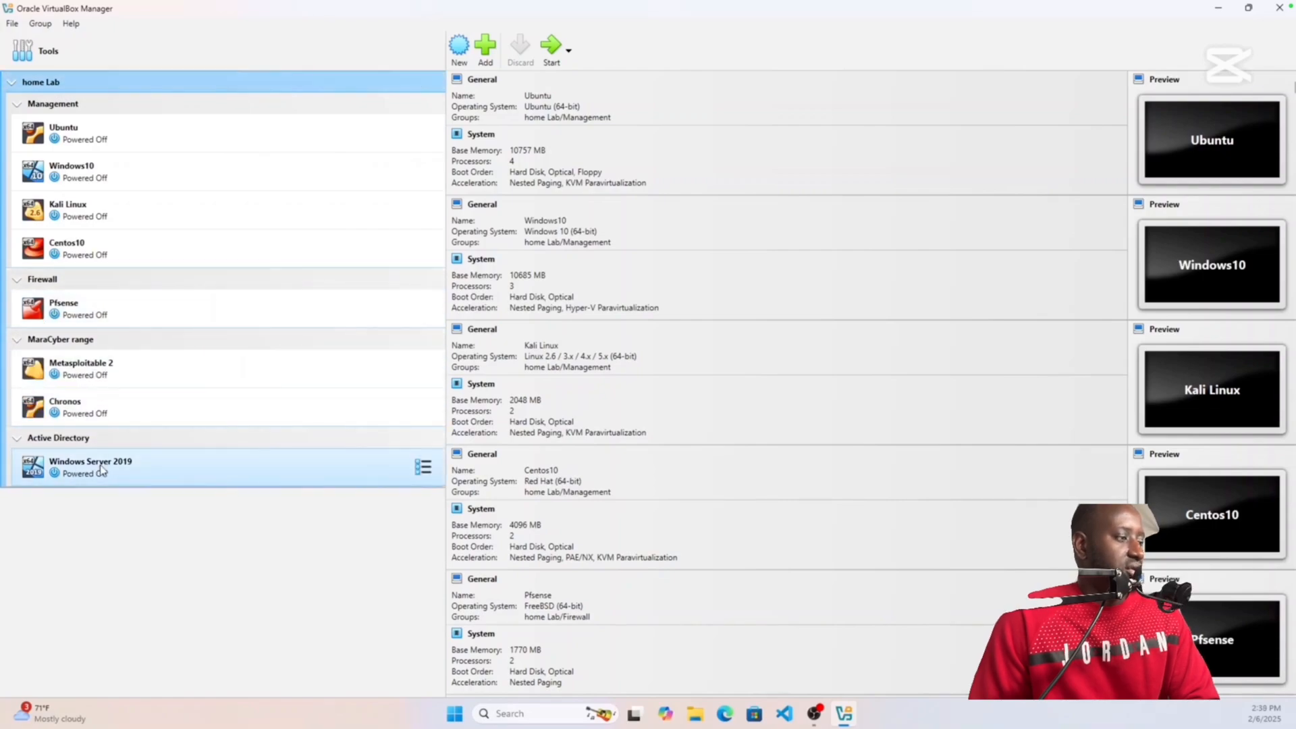
Step: Collapse Management, Firewall and MaraCyber range, leaving Active Directory open with Windows Server 2019 selected
{"action": "left_click", "coordinate": [17, 106]}
{"action": "left_click", "coordinate": [17, 126]}
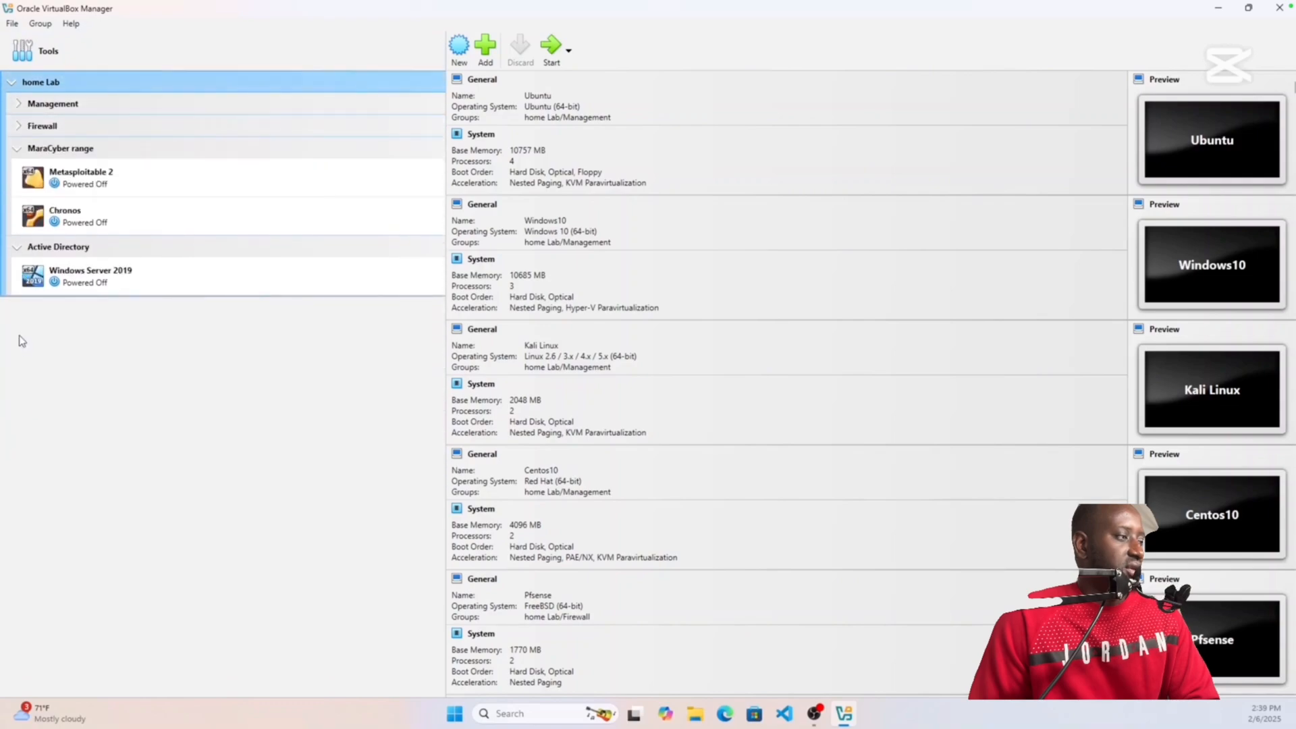
{"action": "left_click", "coordinate": [18, 148]}
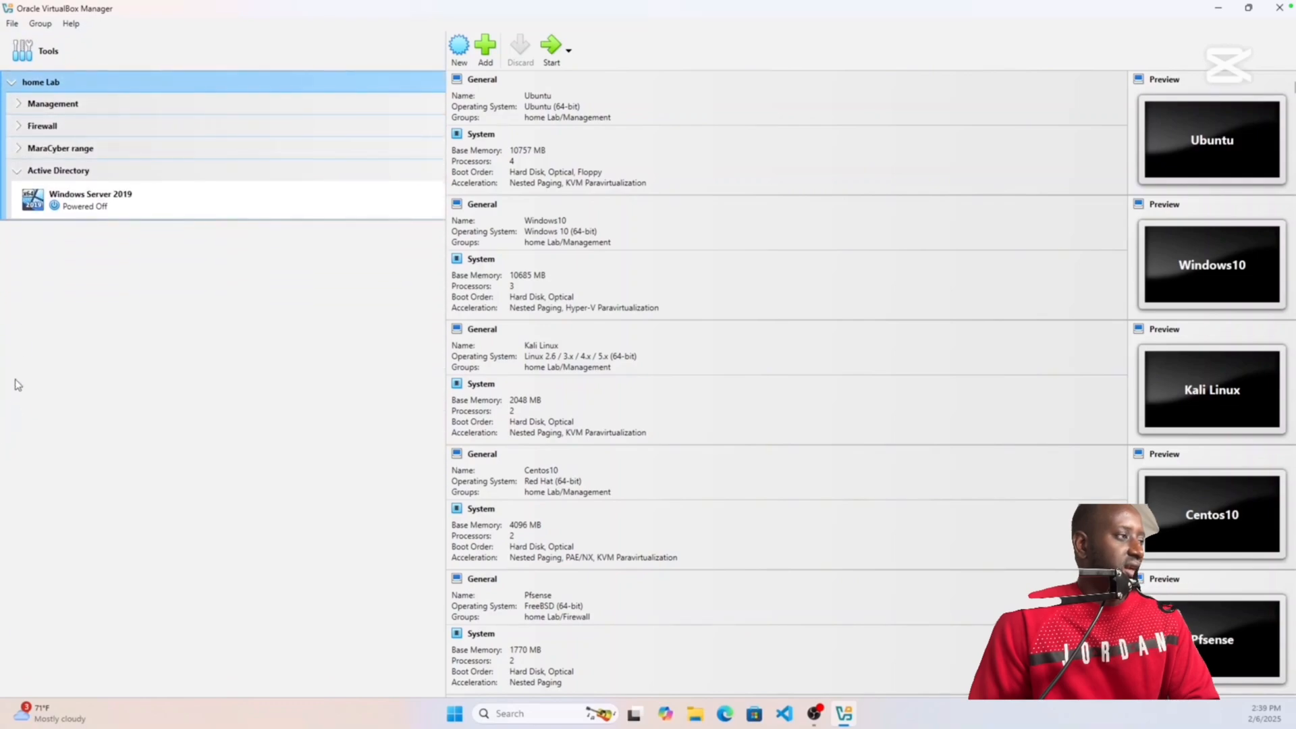
{"action": "left_click", "coordinate": [18, 171]}
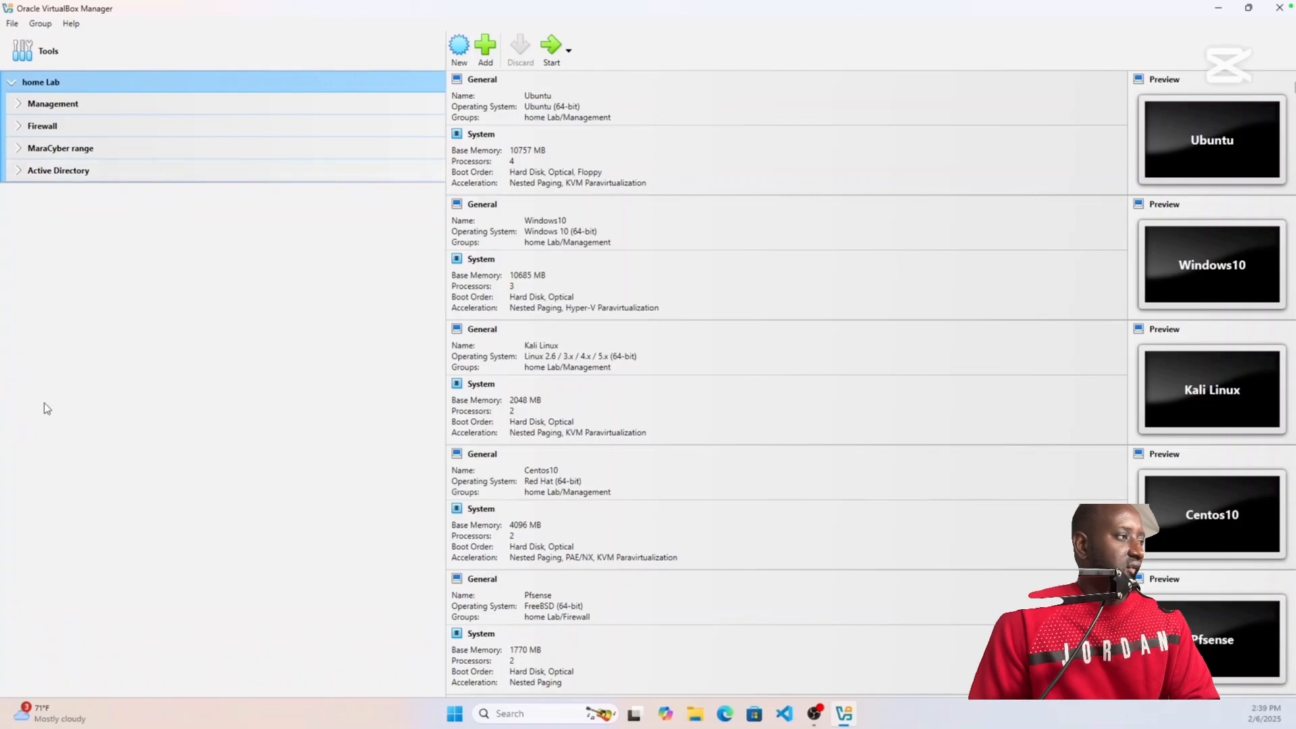
{"action": "left_click", "coordinate": [18, 172]}
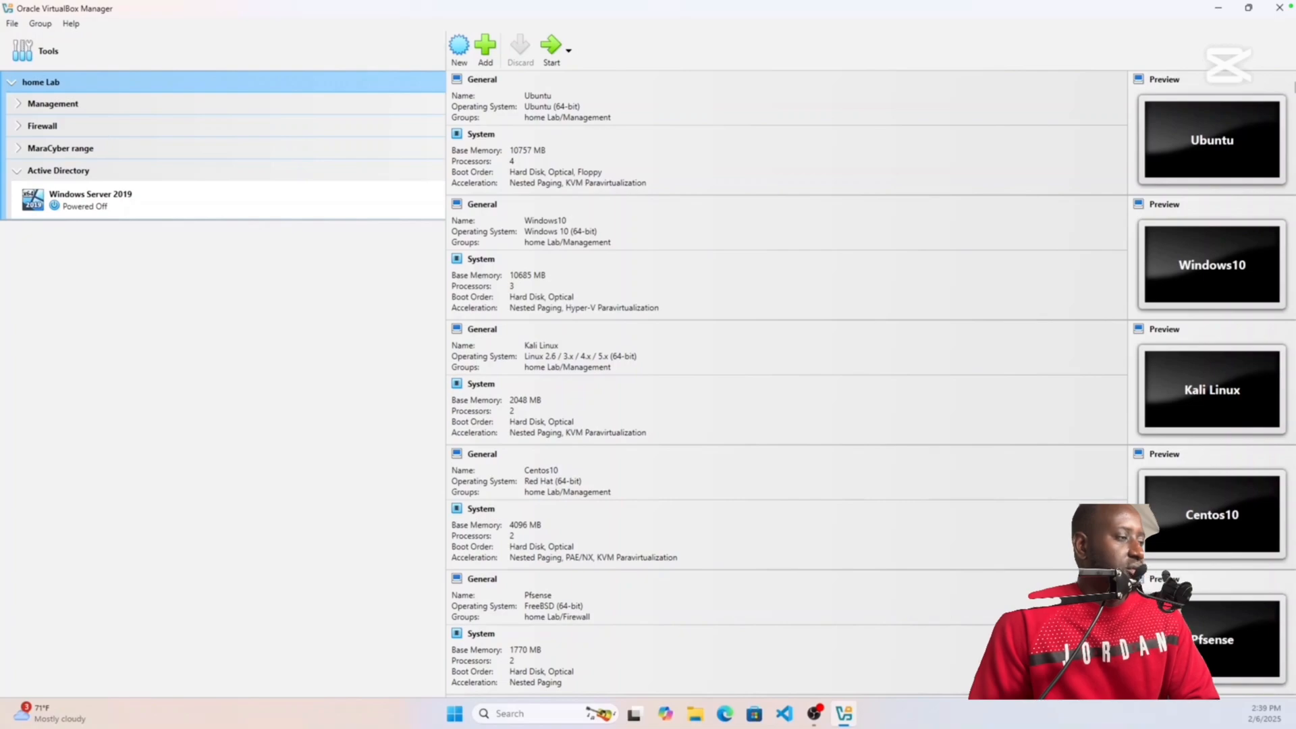
{"action": "left_click", "coordinate": [236, 199]}
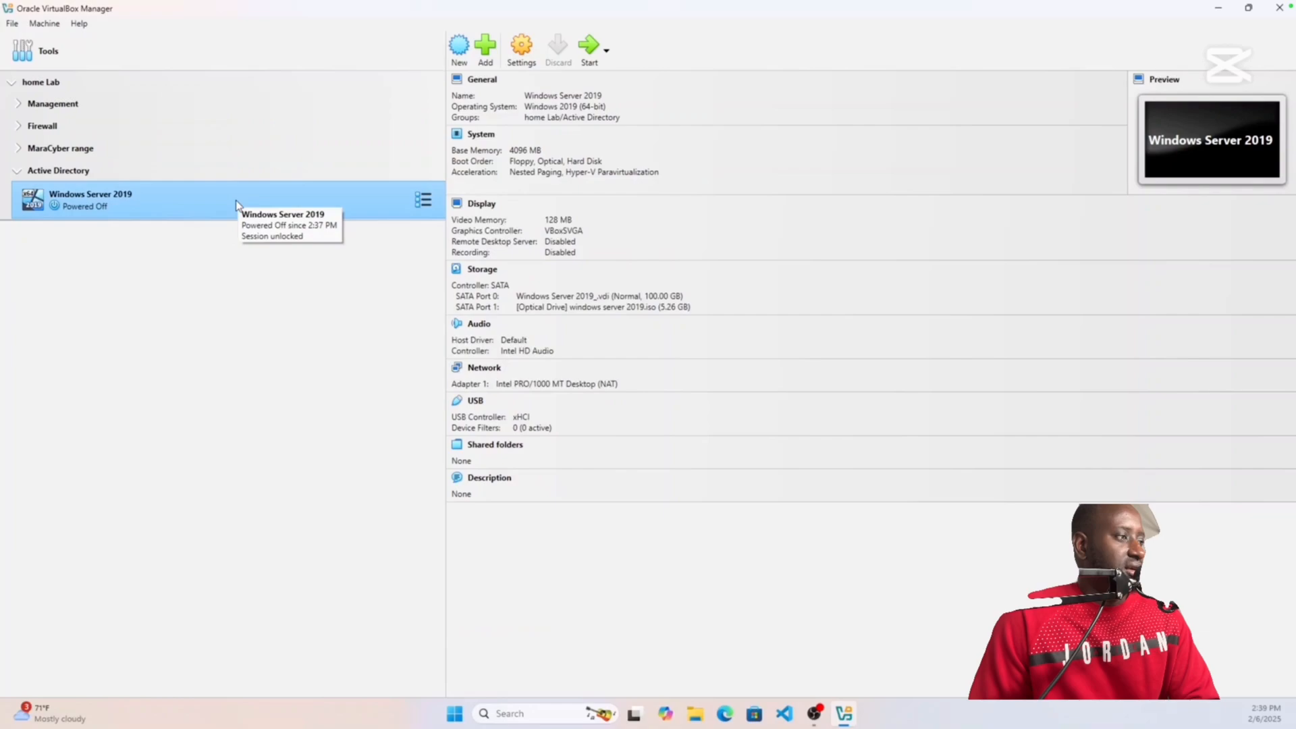
Step: Start a new virtual machine named 'Windows 10 Enterprise Vm1'
{"action": "left_click", "coordinate": [459, 48]}
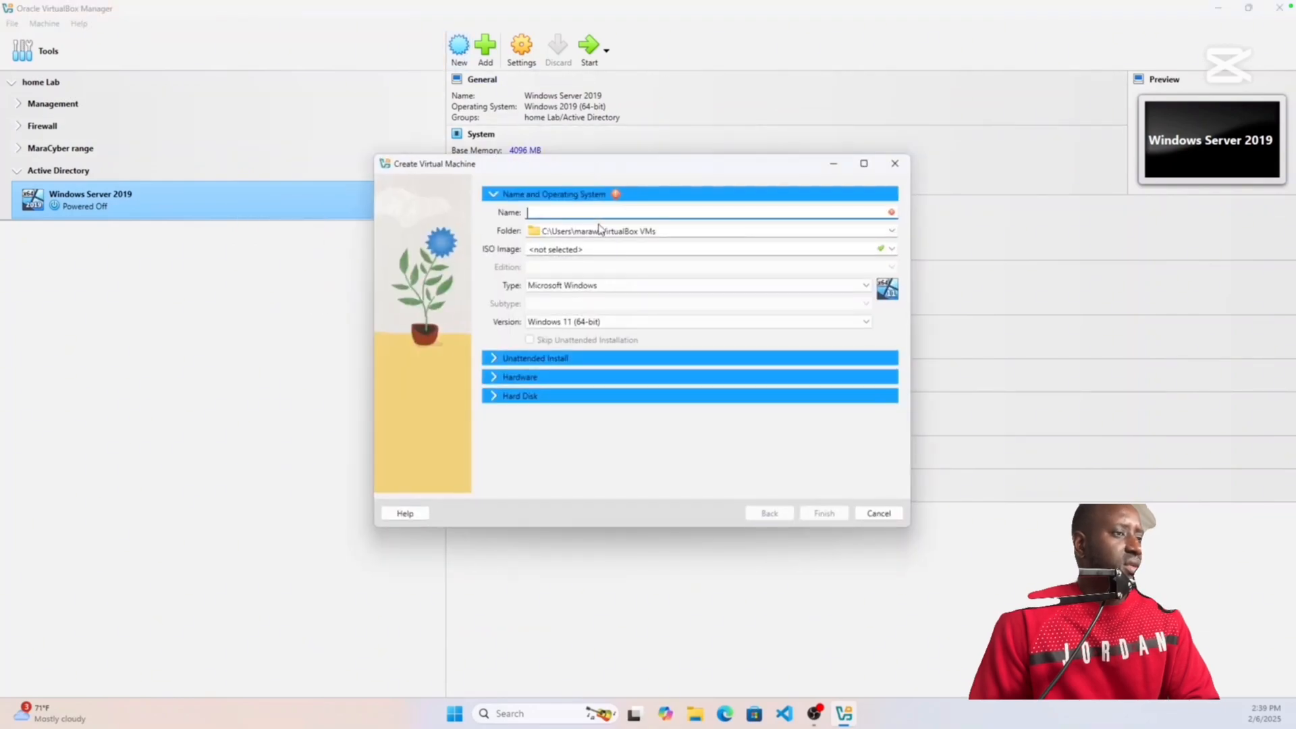
{"action": "type", "text": "Win"}
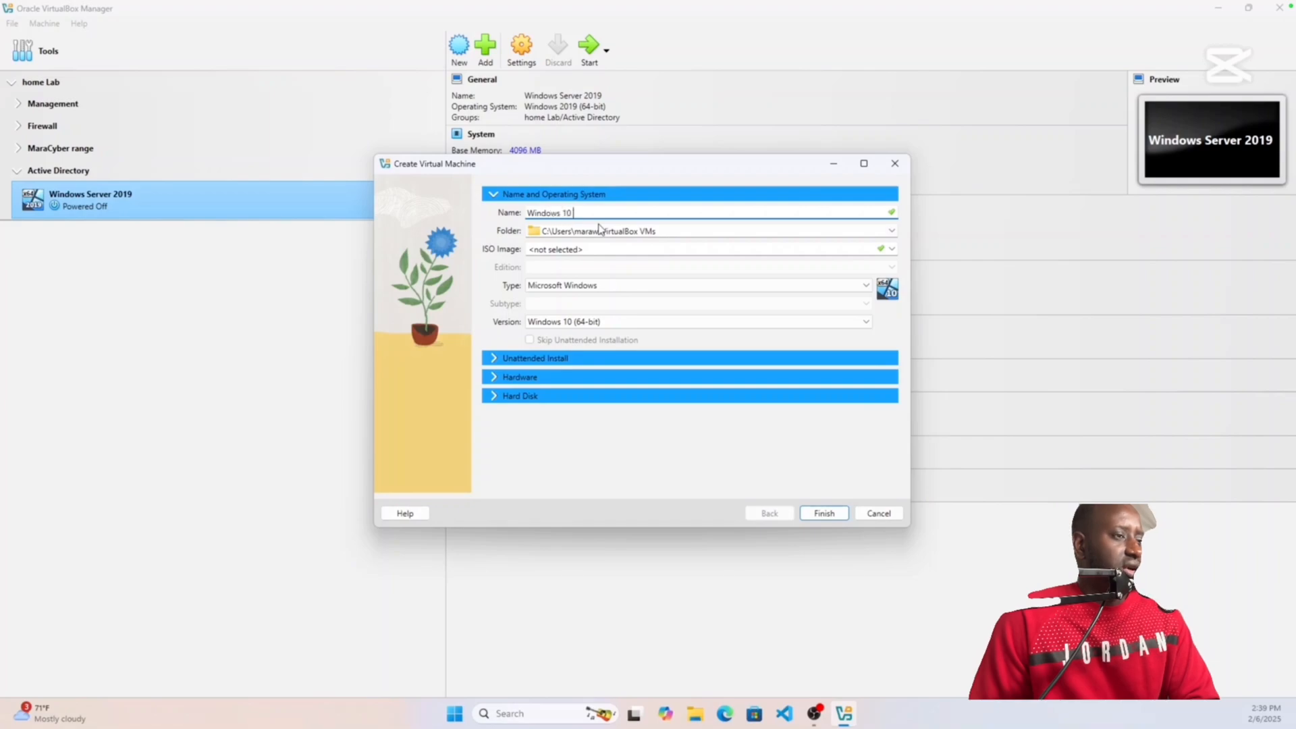
{"action": "type", "text": "dows 10 E"}
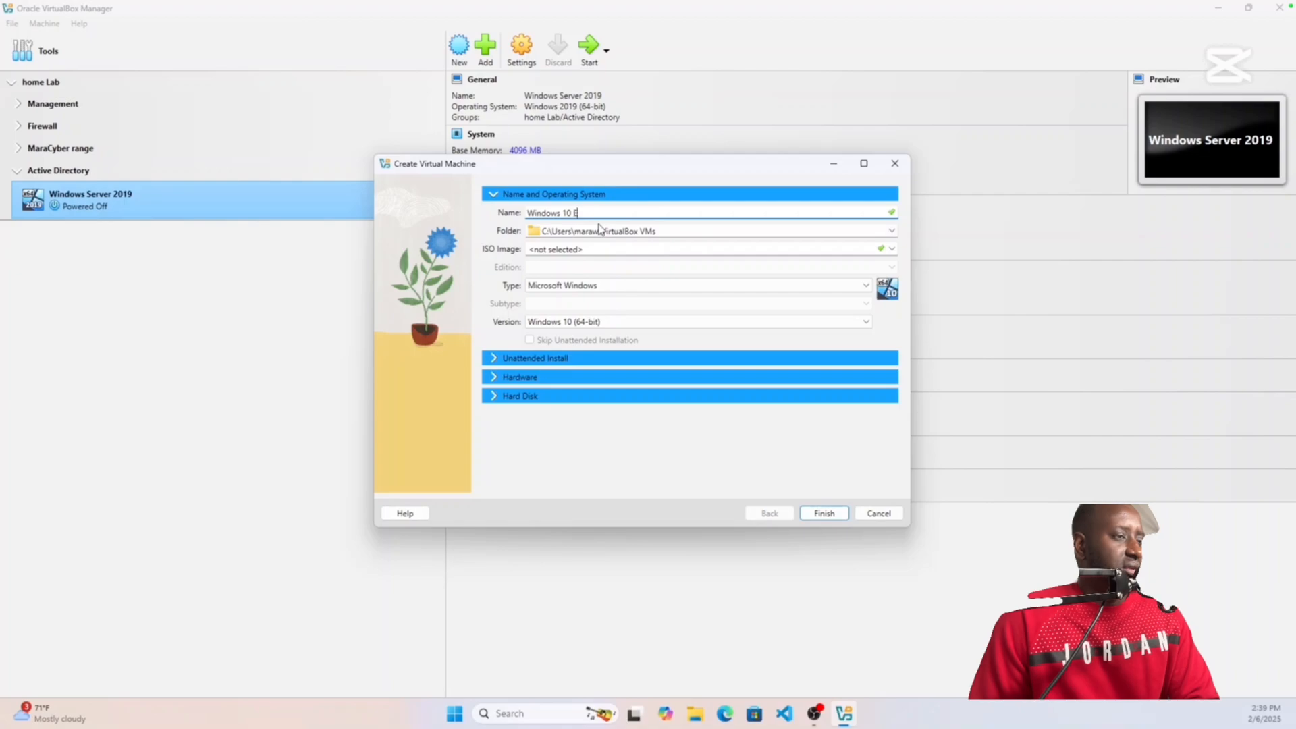
{"action": "type", "text": "nte"}
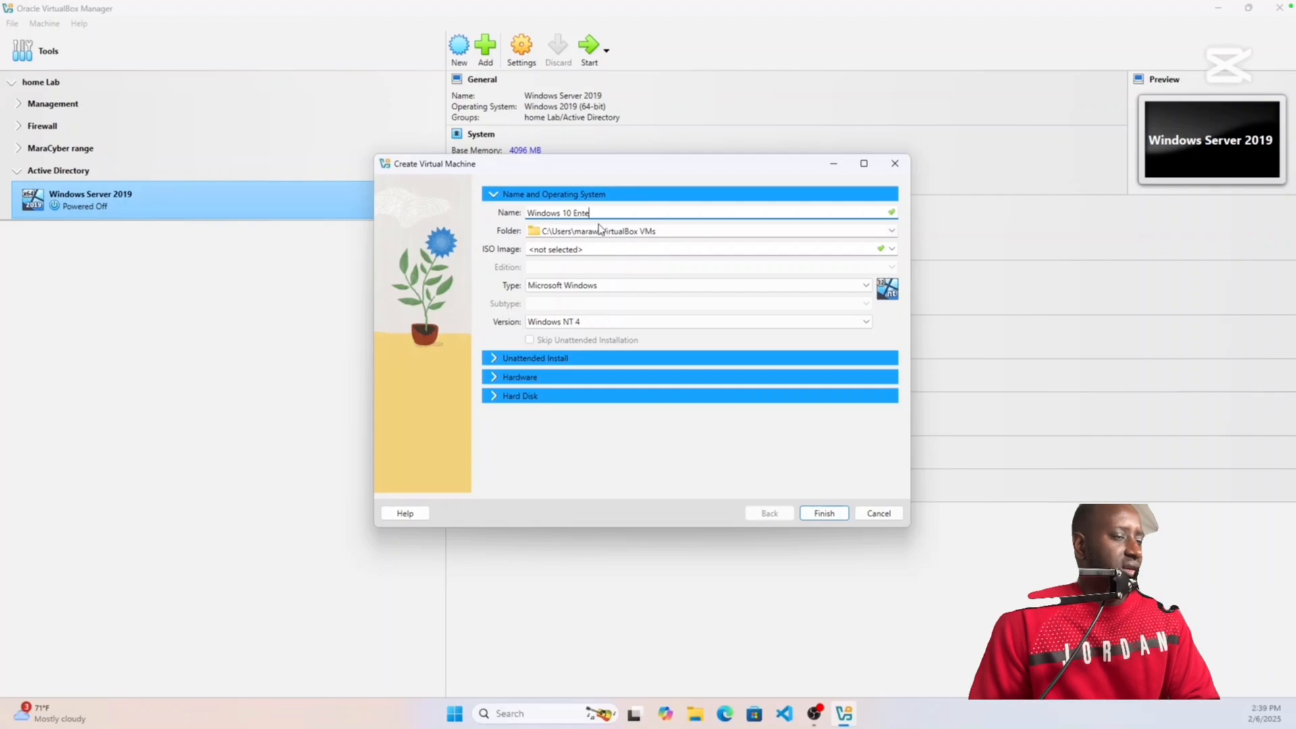
{"action": "type", "text": "rprisw"}
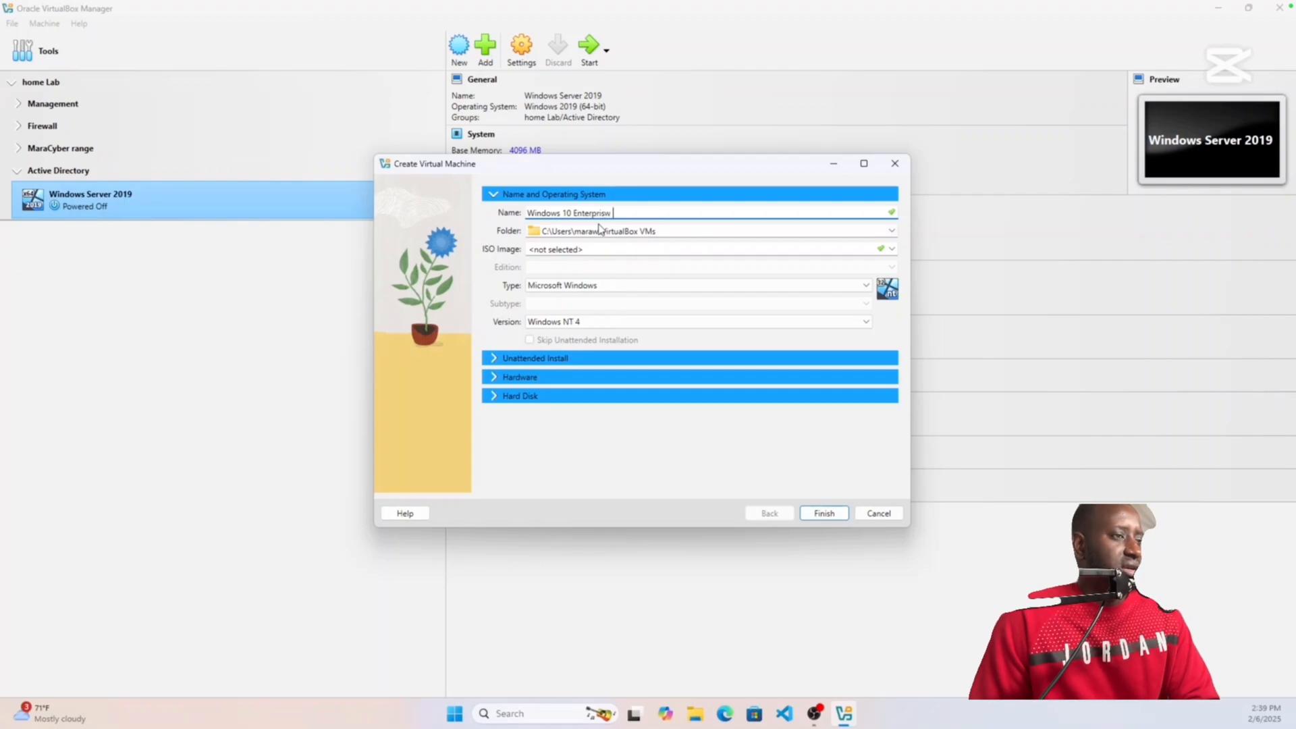
{"action": "key", "text": "BackSpace"}
{"action": "type", "text": "e Vm1"}
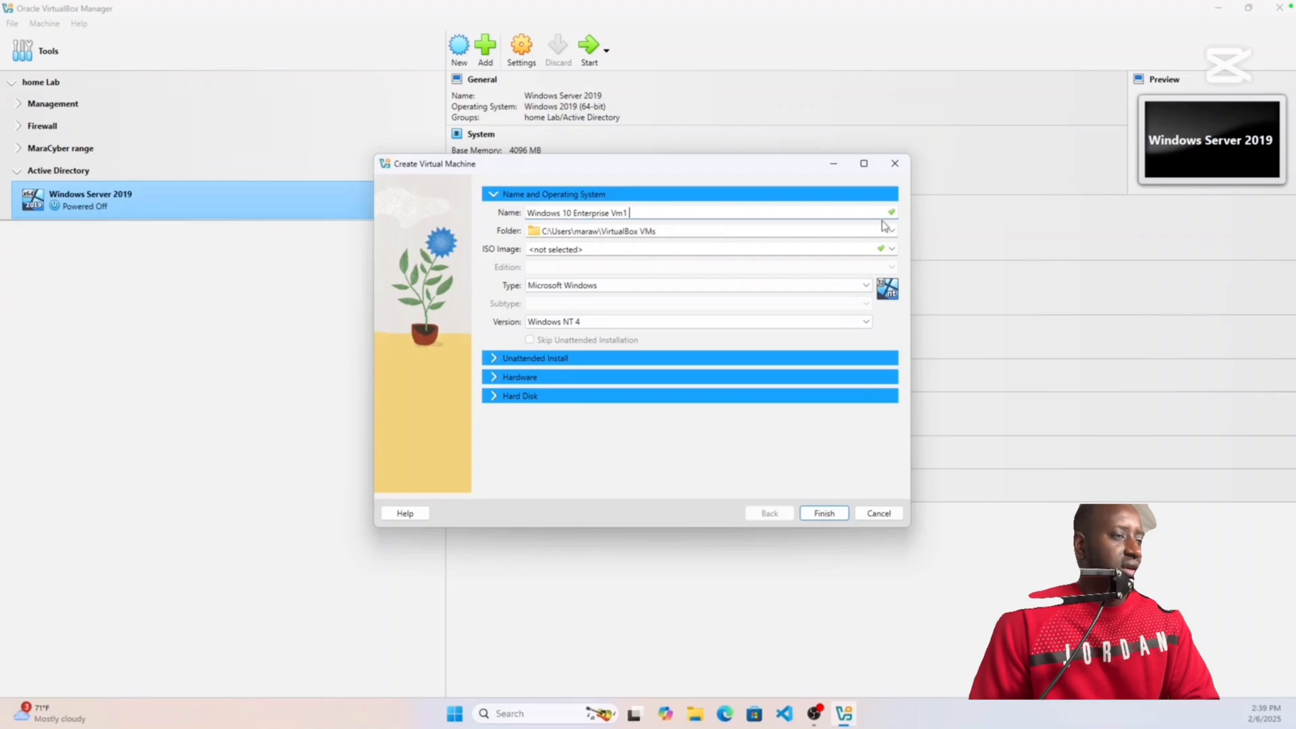
{"action": "left_click", "coordinate": [891, 250]}
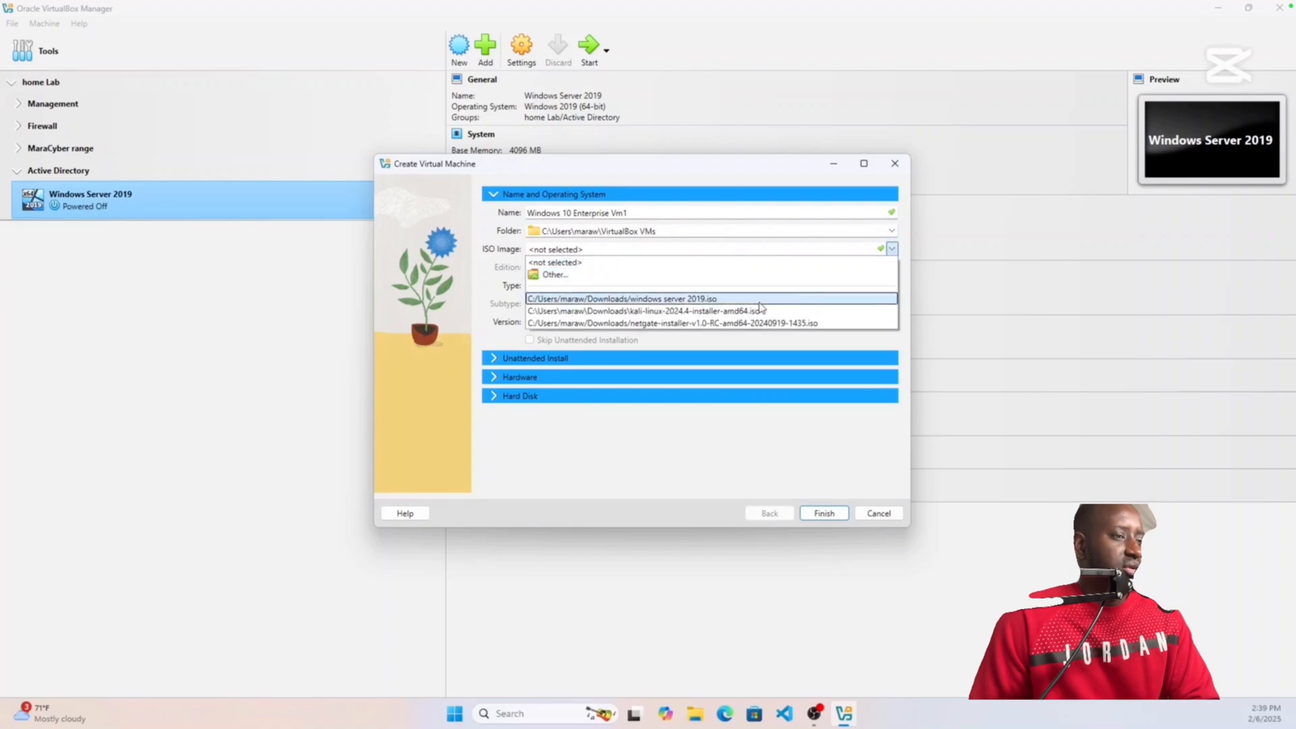
Step: Attach windows_10_enterprise.iso as the installation image for Vm1
{"action": "left_click", "coordinate": [655, 277]}
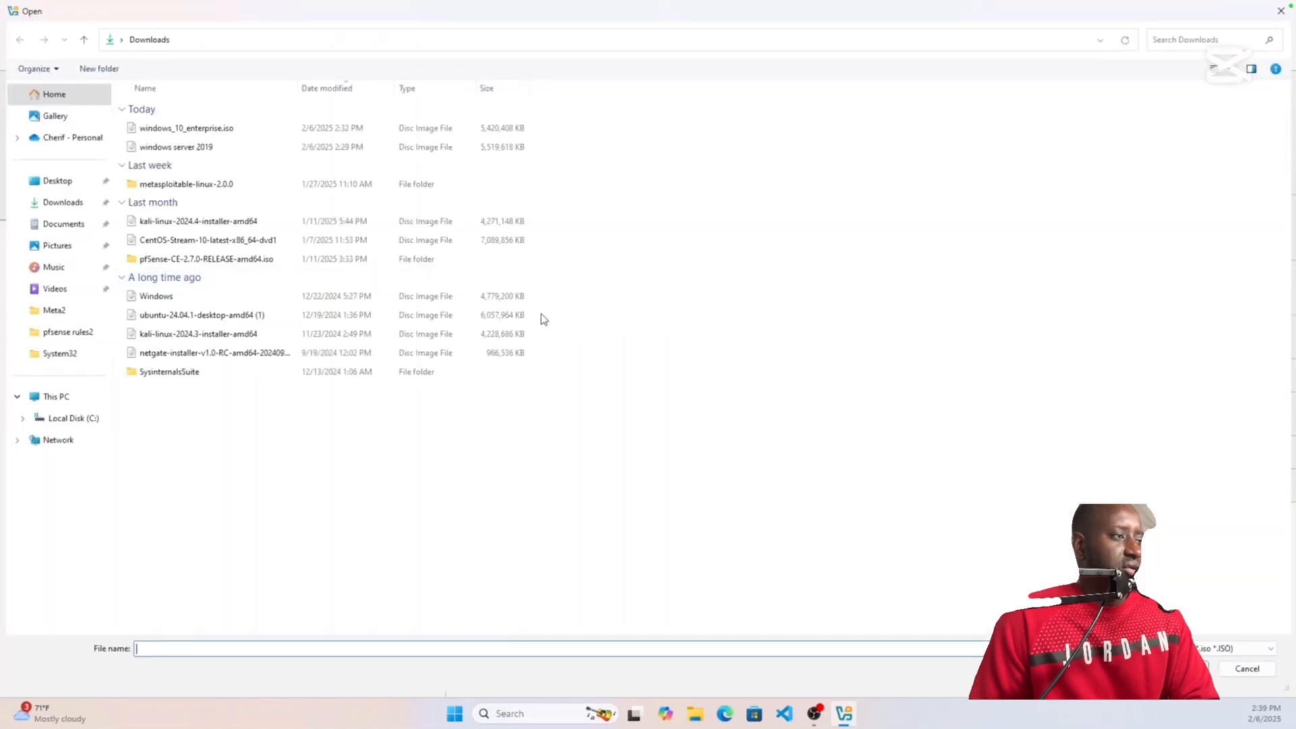
{"action": "left_click", "coordinate": [127, 169]}
{"action": "left_click", "coordinate": [124, 185]}
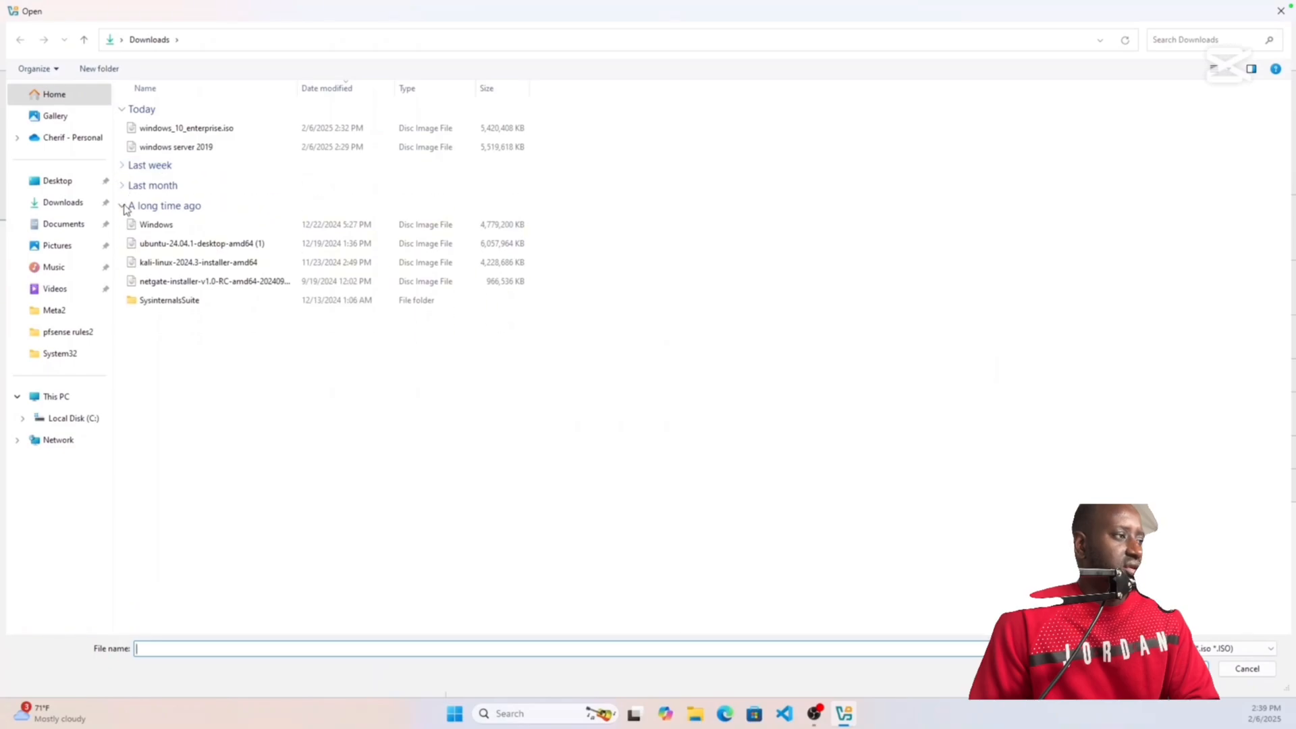
{"action": "left_click", "coordinate": [124, 208]}
{"action": "left_click", "coordinate": [162, 132]}
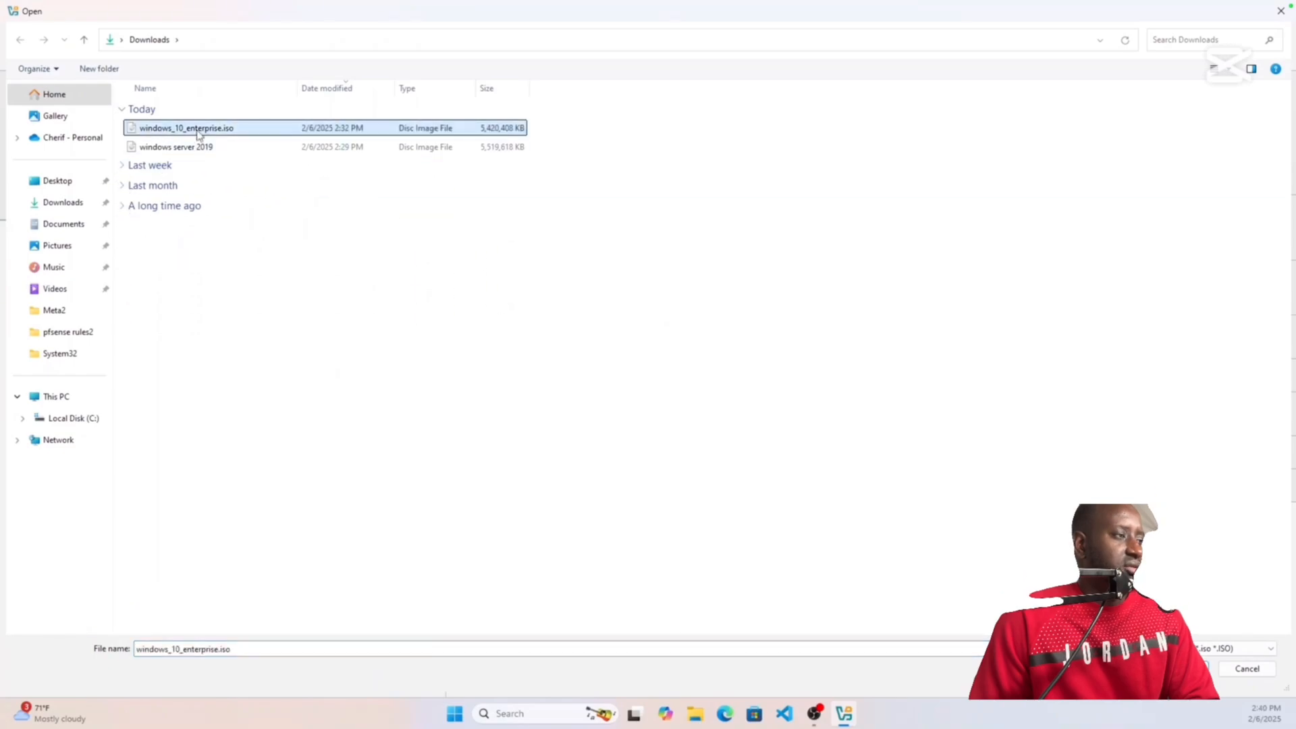
{"action": "left_click", "coordinate": [1180, 669]}
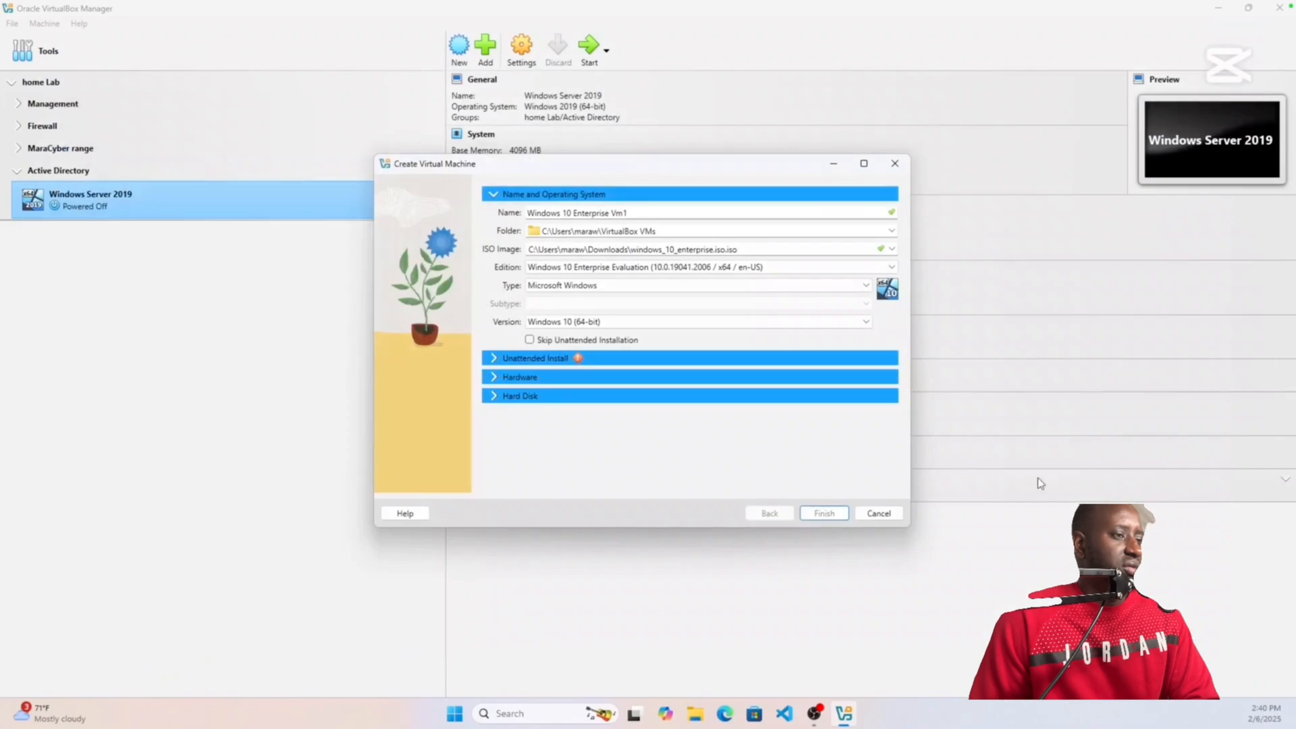
Step: Skip unattended install, keep 2048 MB memory, set a 100 GB disk and finish creating Vm1
{"action": "left_click", "coordinate": [781, 252]}
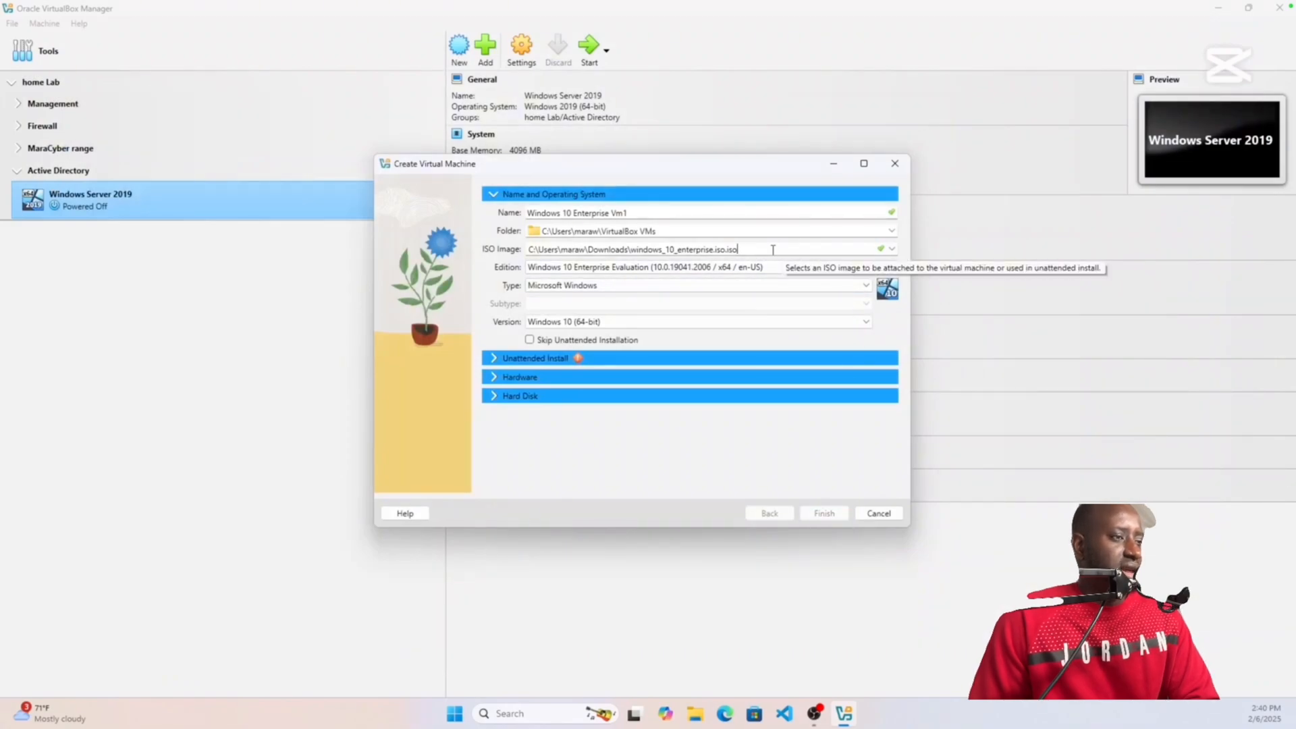
{"action": "left_click", "coordinate": [530, 341]}
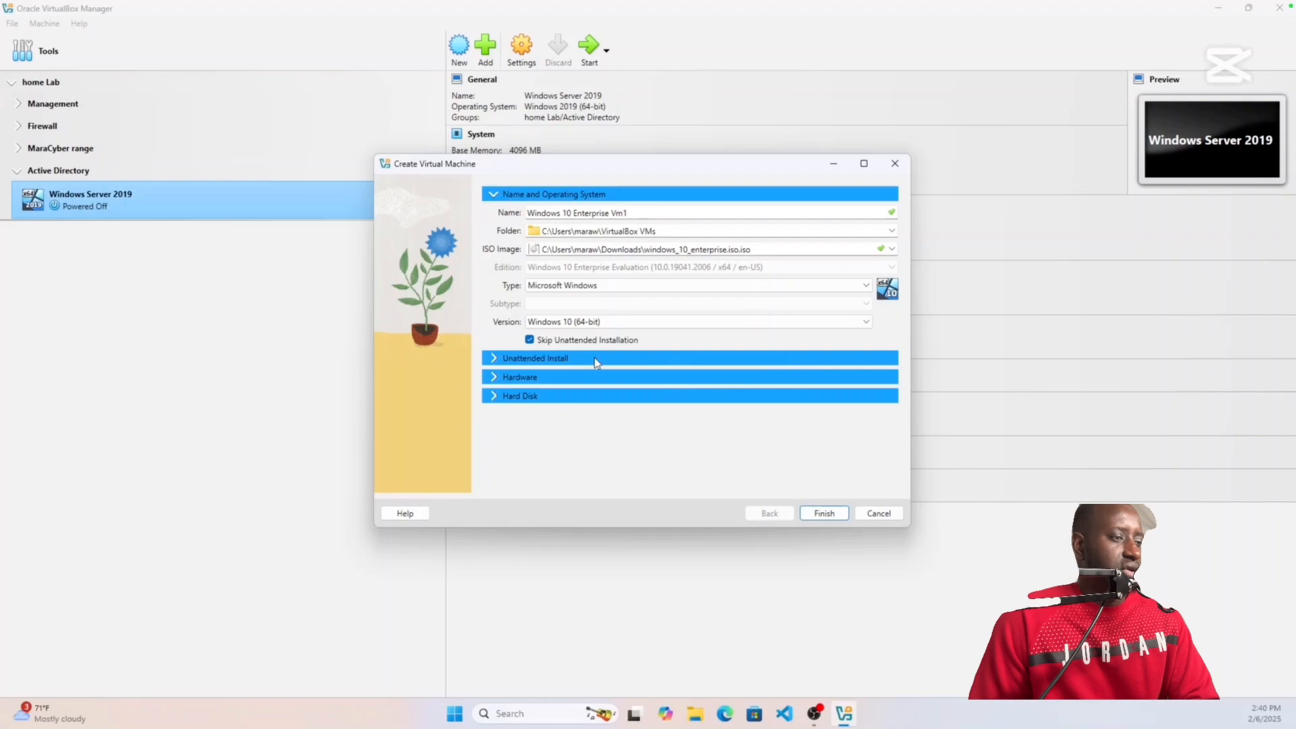
{"action": "left_click", "coordinate": [599, 360]}
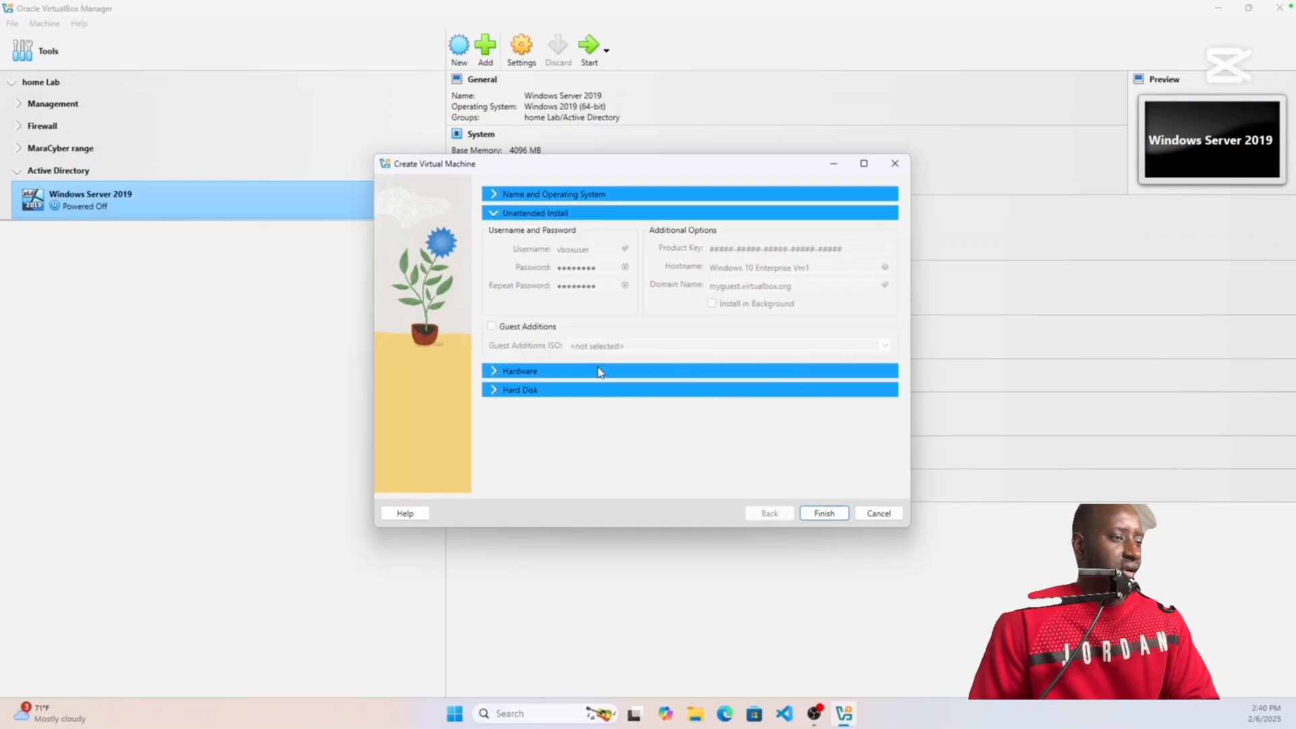
{"action": "left_click", "coordinate": [600, 372]}
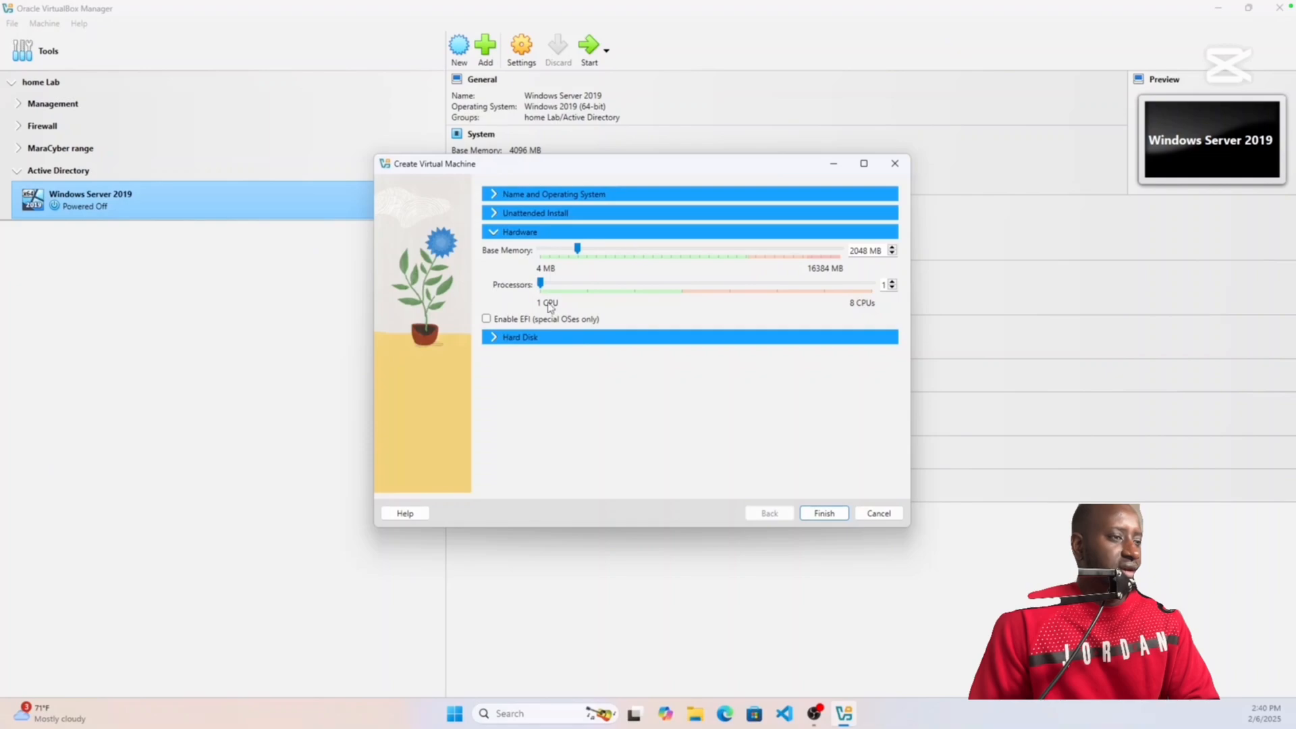
{"action": "left_click", "coordinate": [583, 340]}
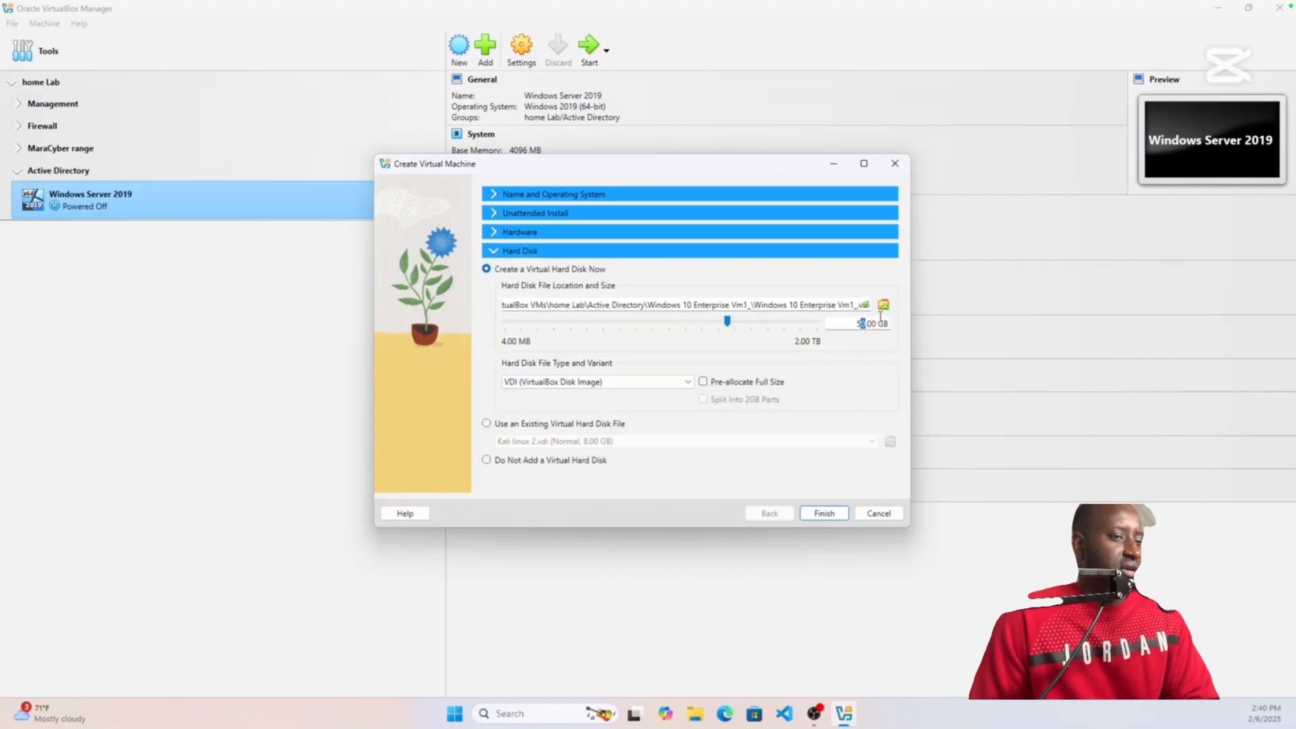
{"action": "key", "text": "BackSpace"}
{"action": "key", "text": "BackSpace"}
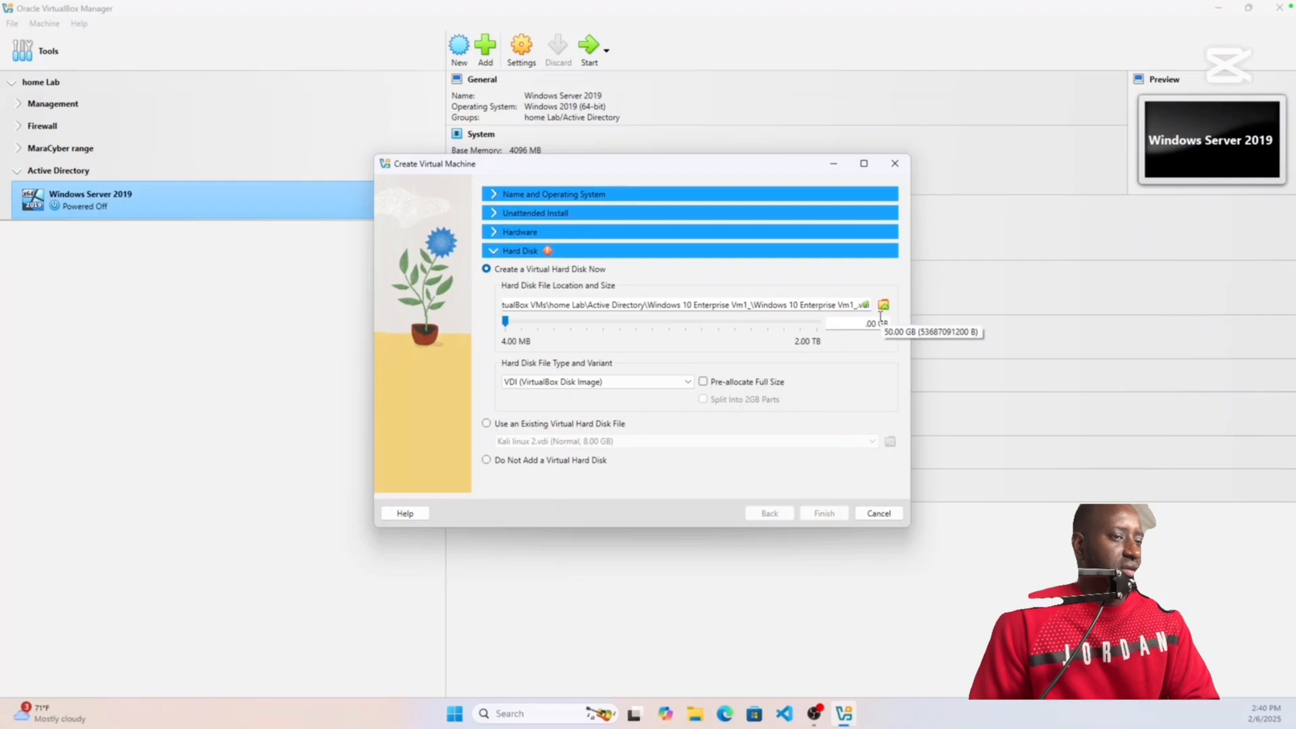
{"action": "type", "text": "100"}
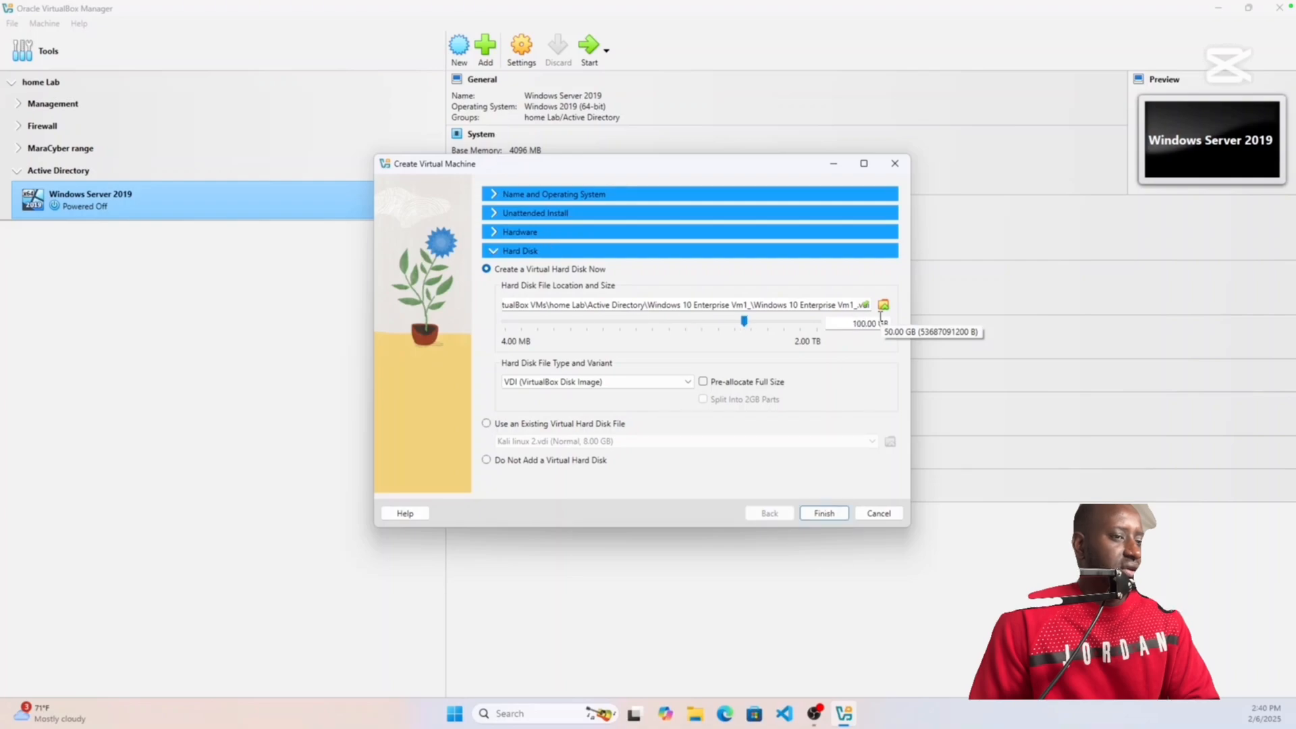
{"action": "left_click", "coordinate": [824, 513]}
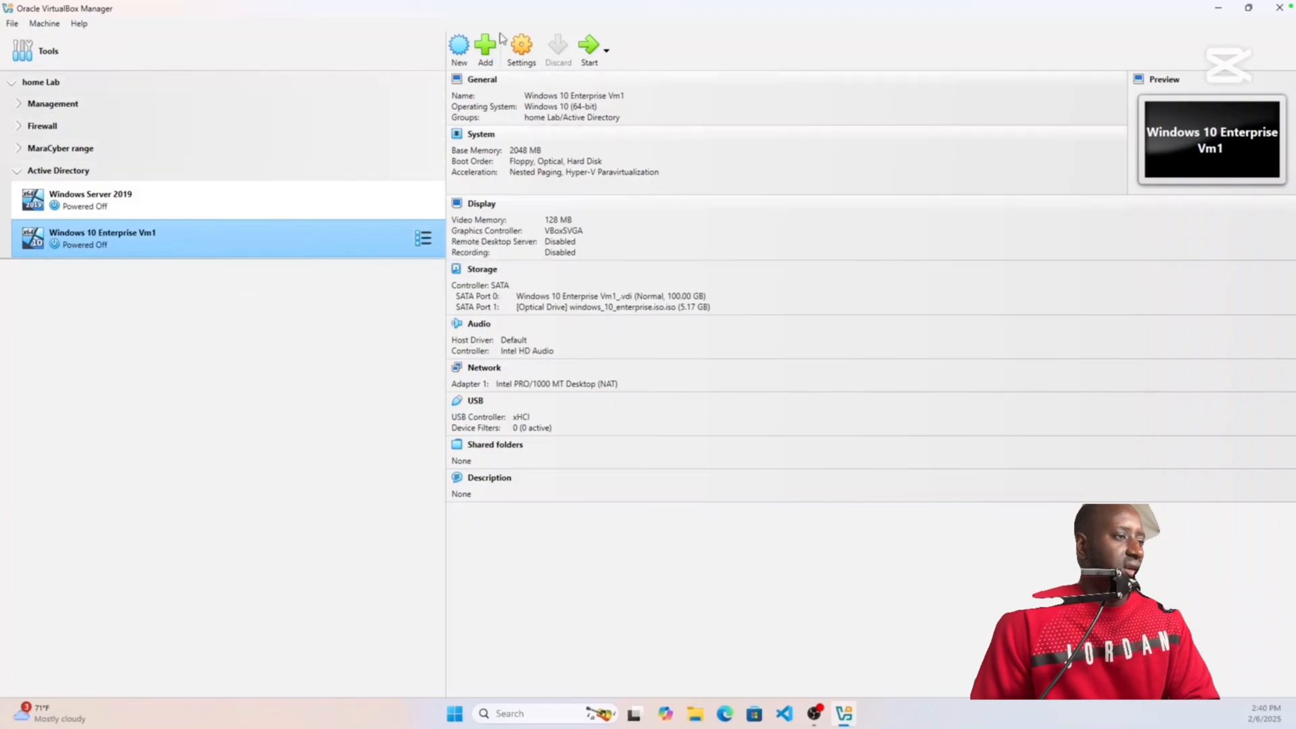
Step: Start another new virtual machine named 'Windows 10 Enterprise VM2'
{"action": "left_click", "coordinate": [459, 47]}
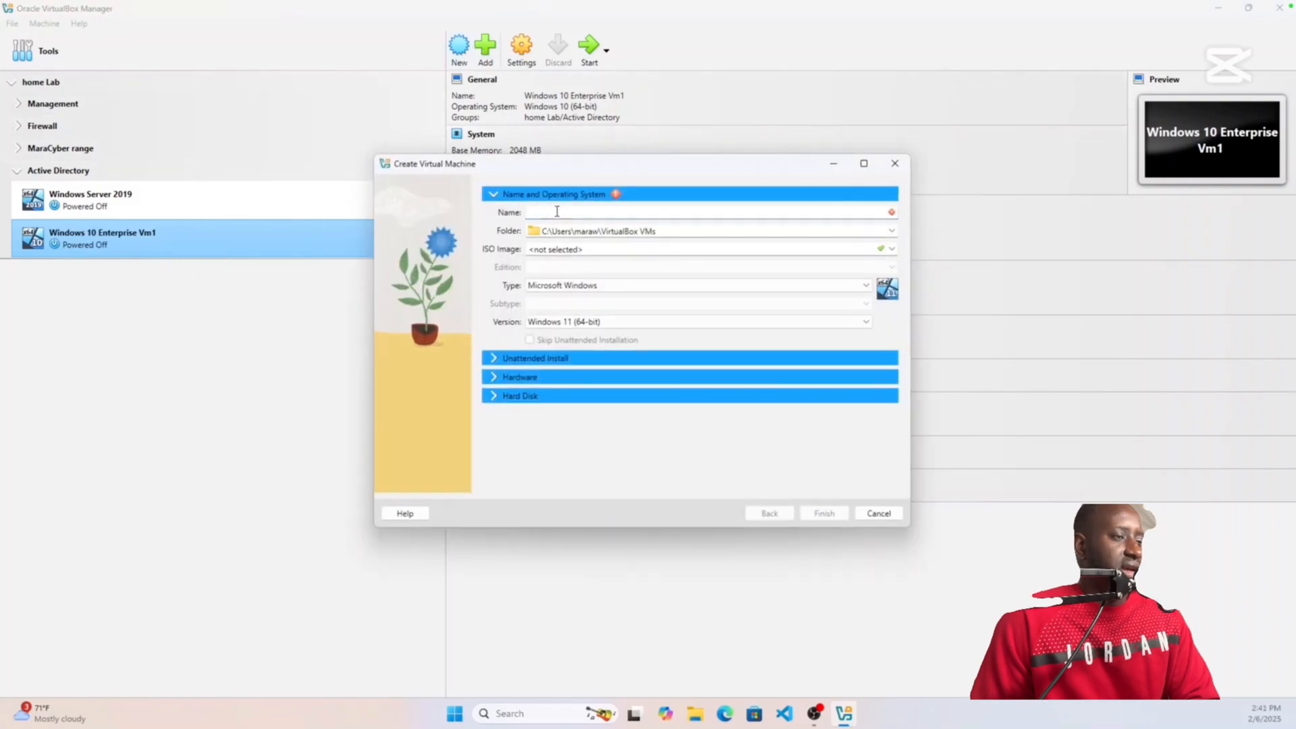
{"action": "type", "text": "W"}
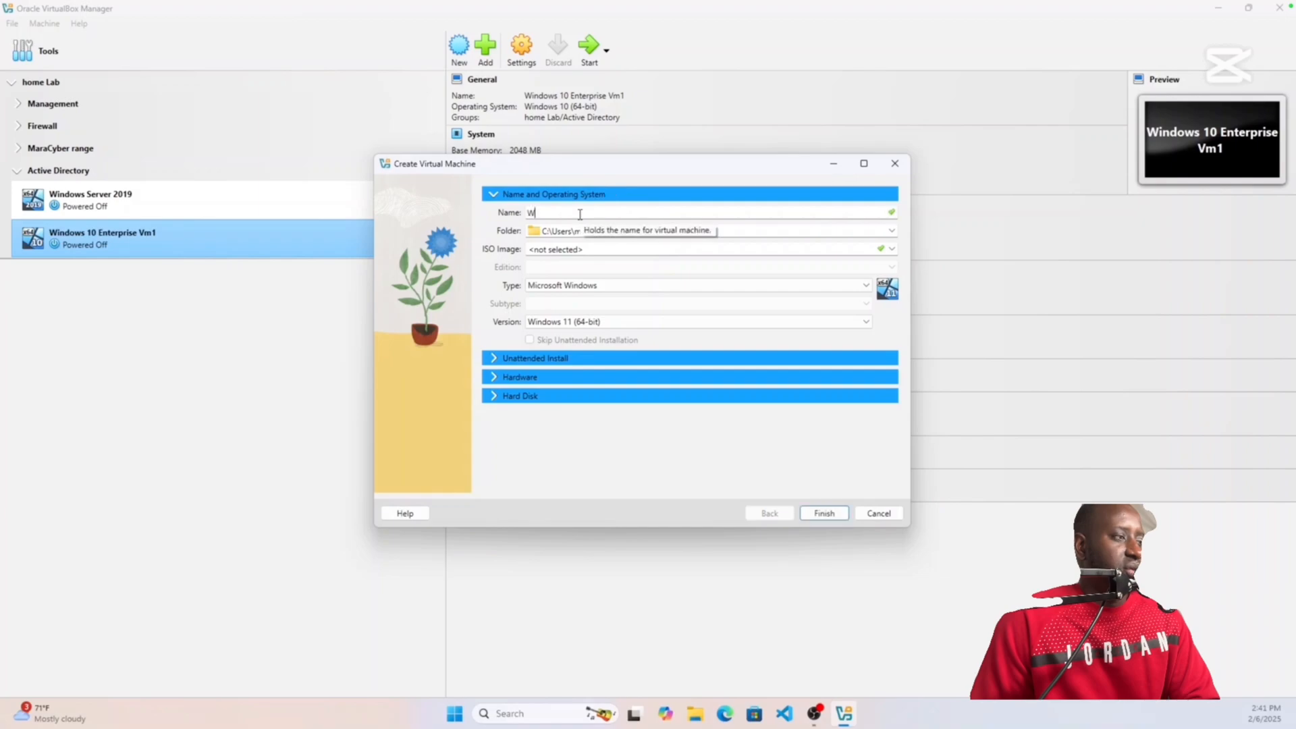
{"action": "type", "text": "indows"}
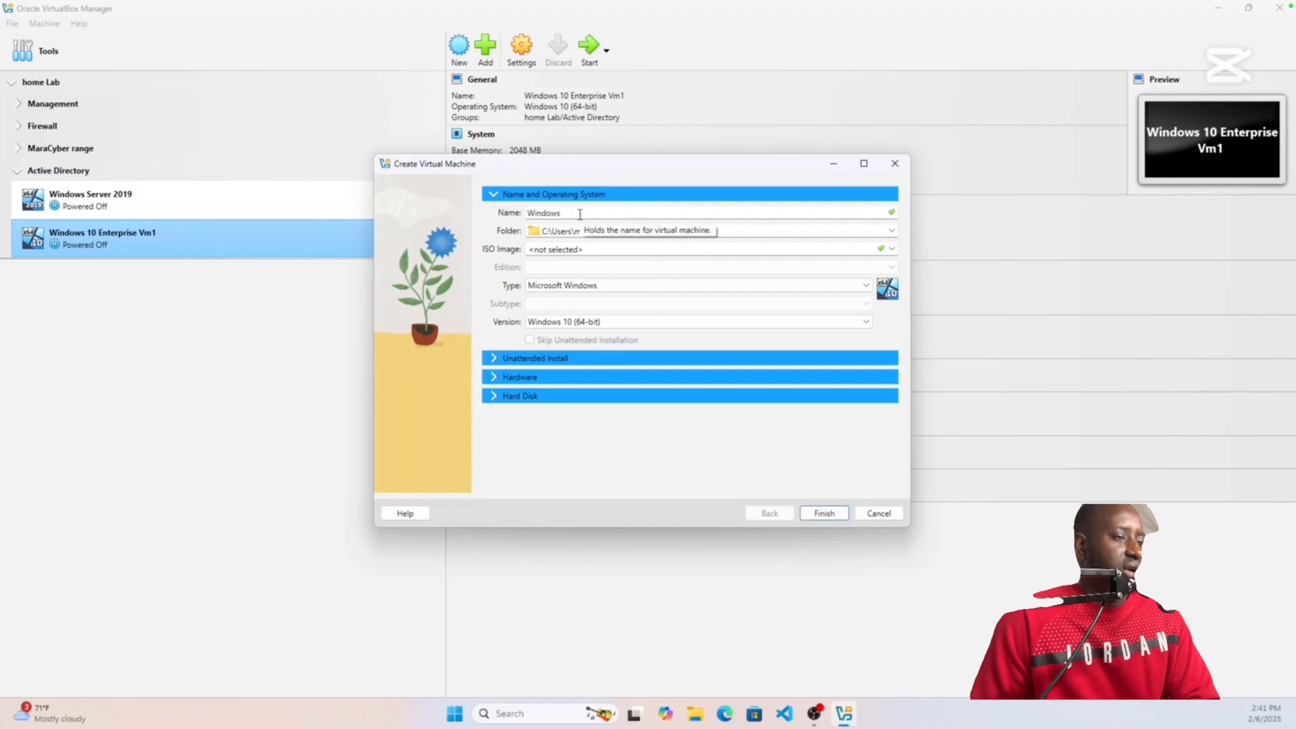
{"action": "type", "text": " 10"}
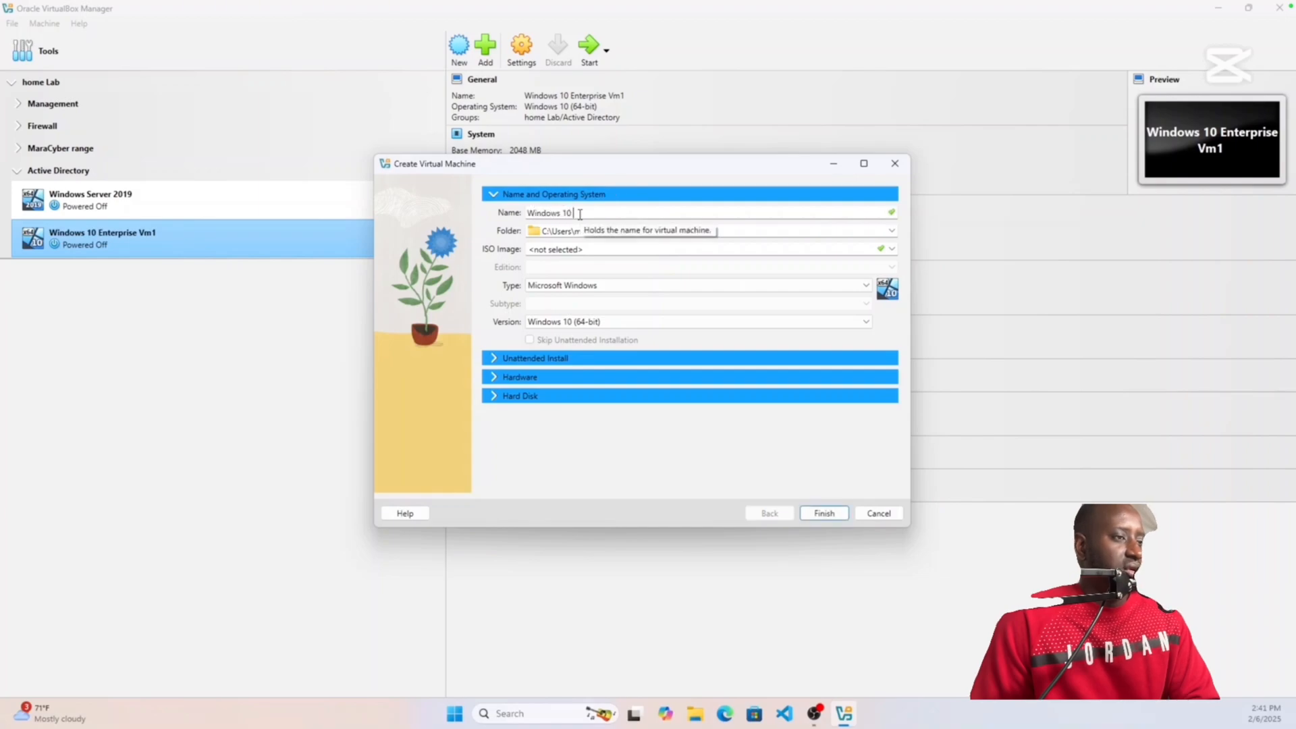
{"action": "type", "text": " Entre"}
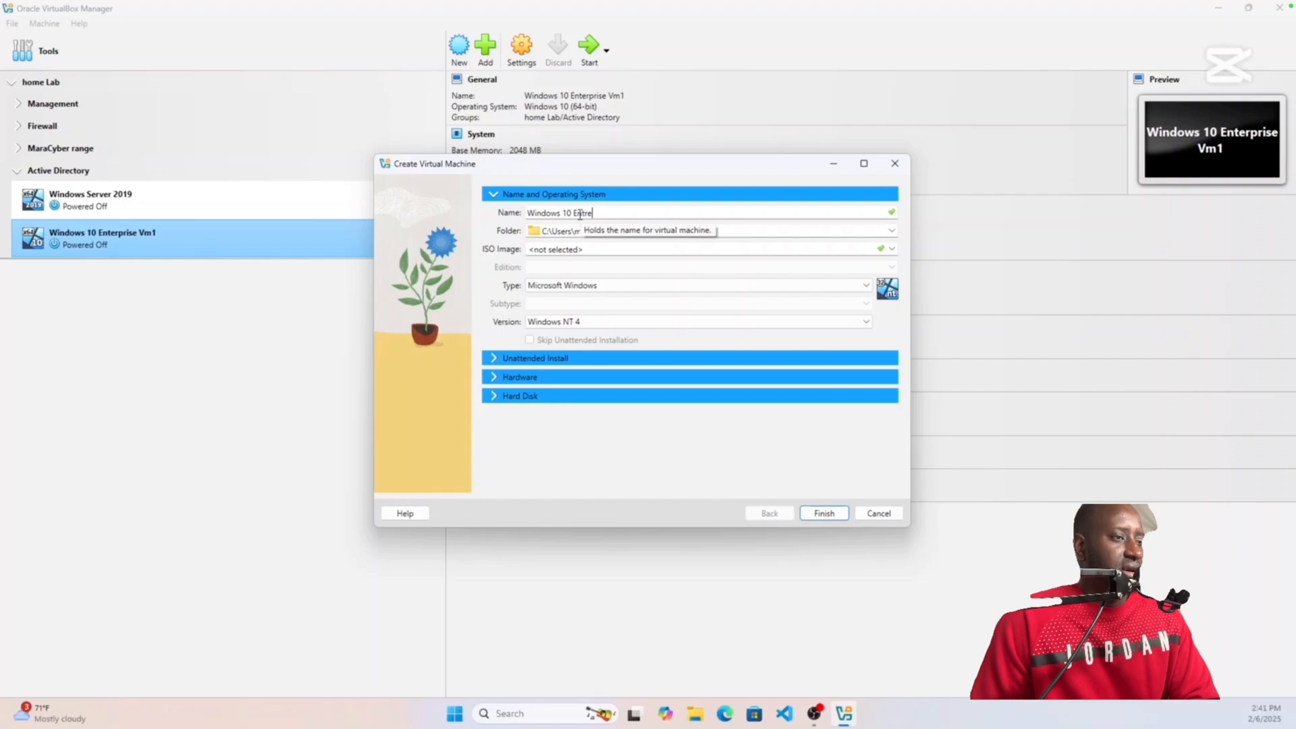
{"action": "key", "text": "BackSpace"}
{"action": "key", "text": "BackSpace"}
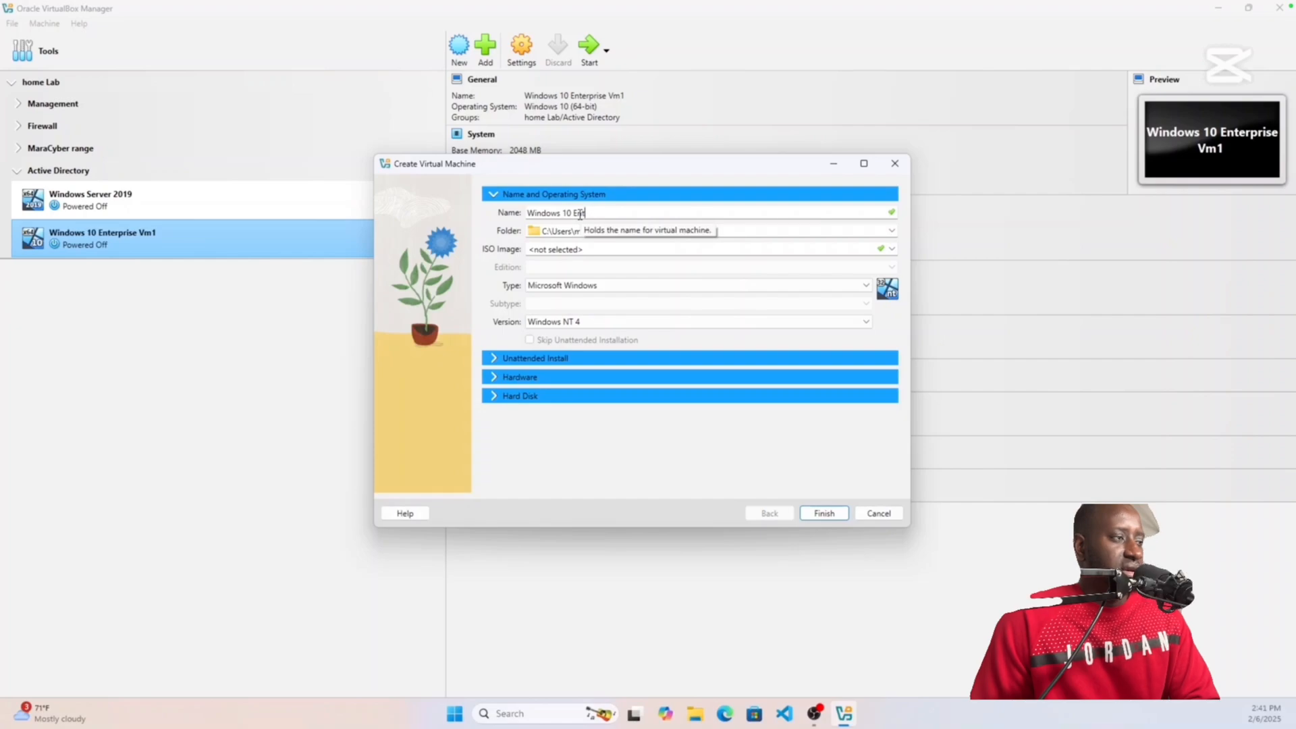
{"action": "type", "text": "erprise "}
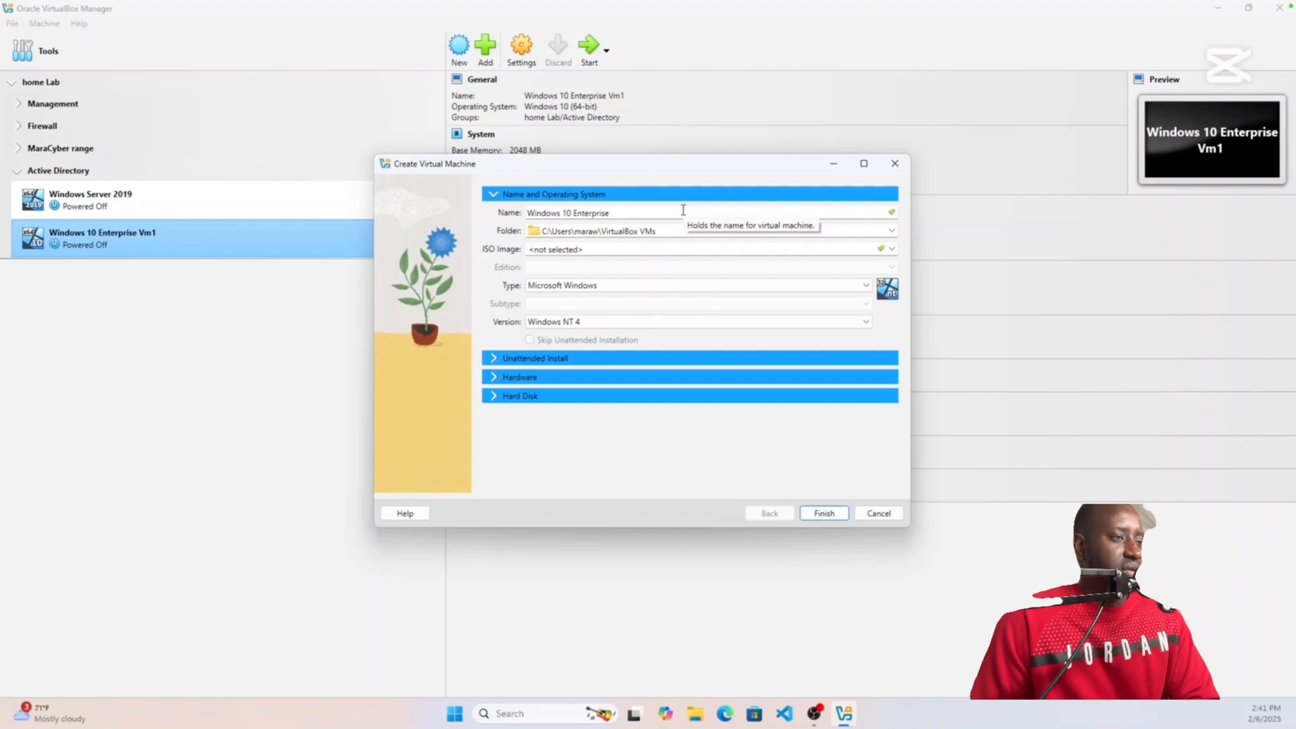
{"action": "type", "text": "VM"}
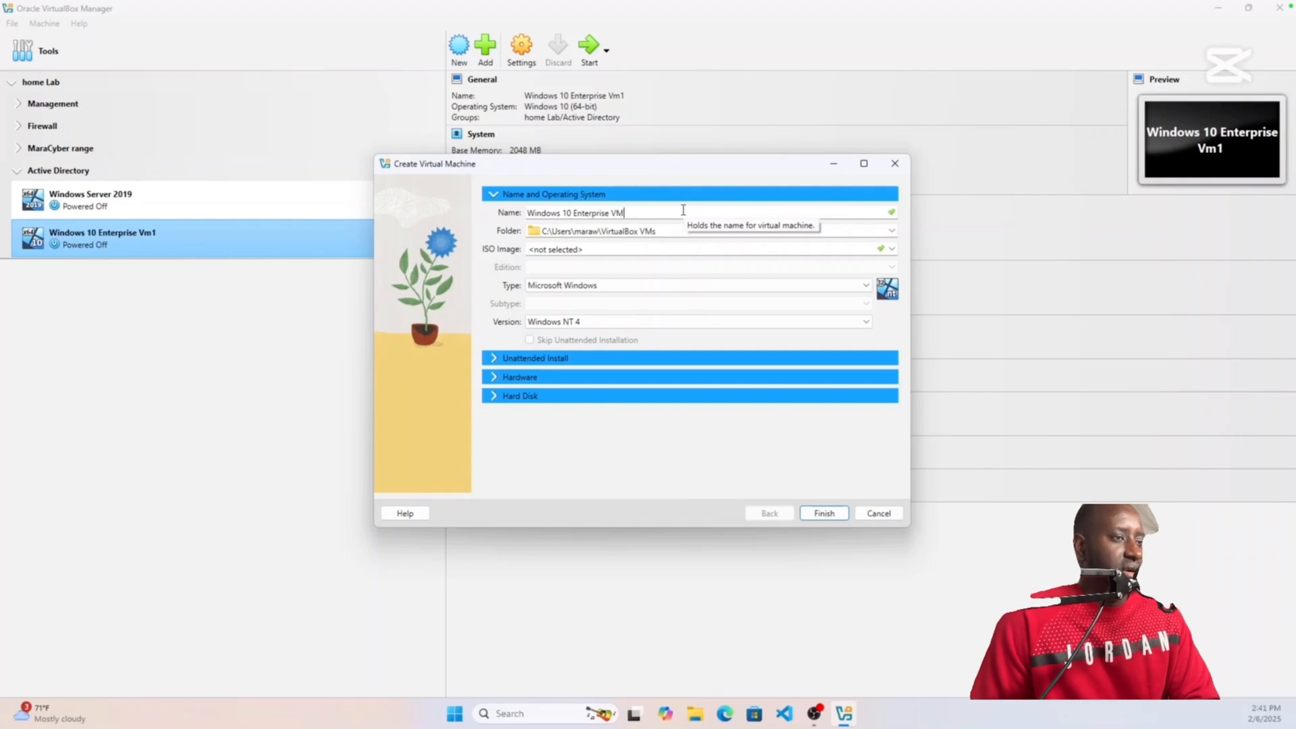
{"action": "type", "text": "2"}
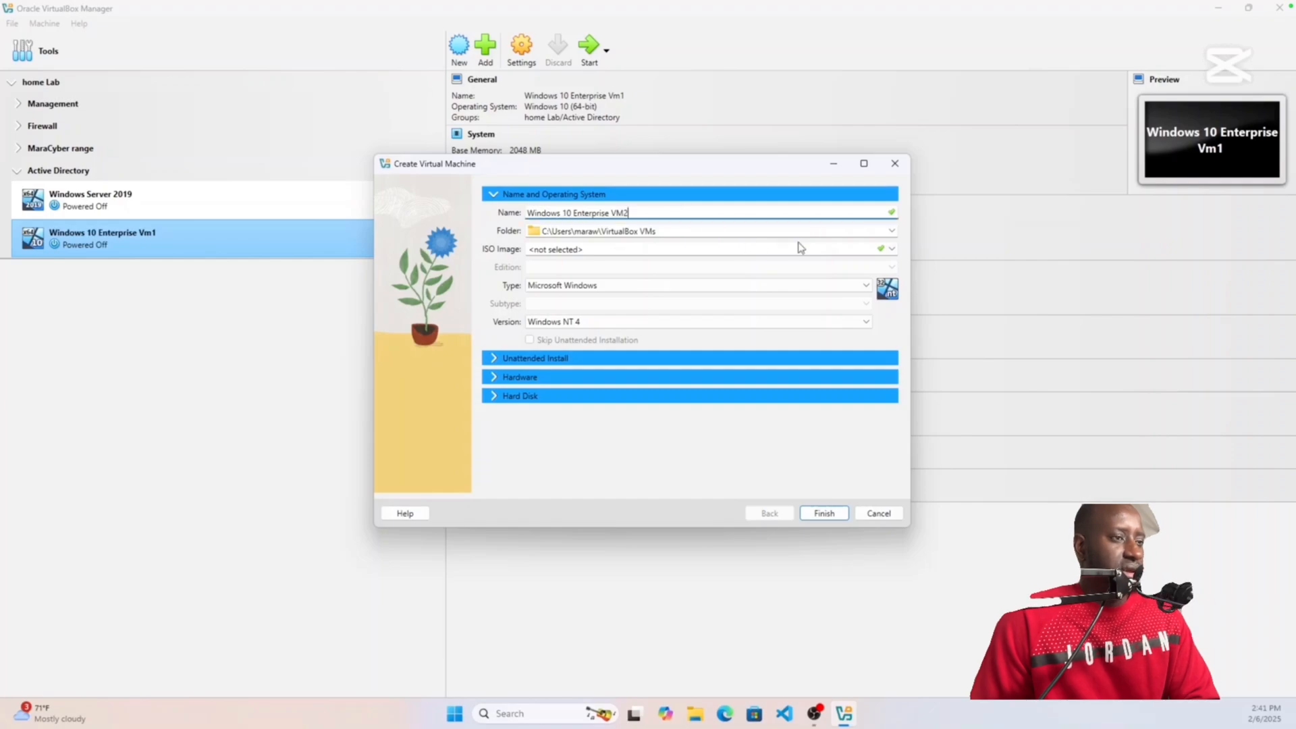
Step: Attach the Windows 10 Enterprise ISO, skip unattended install, set a 100 GB disk, and create VM2
{"action": "left_click", "coordinate": [891, 249]}
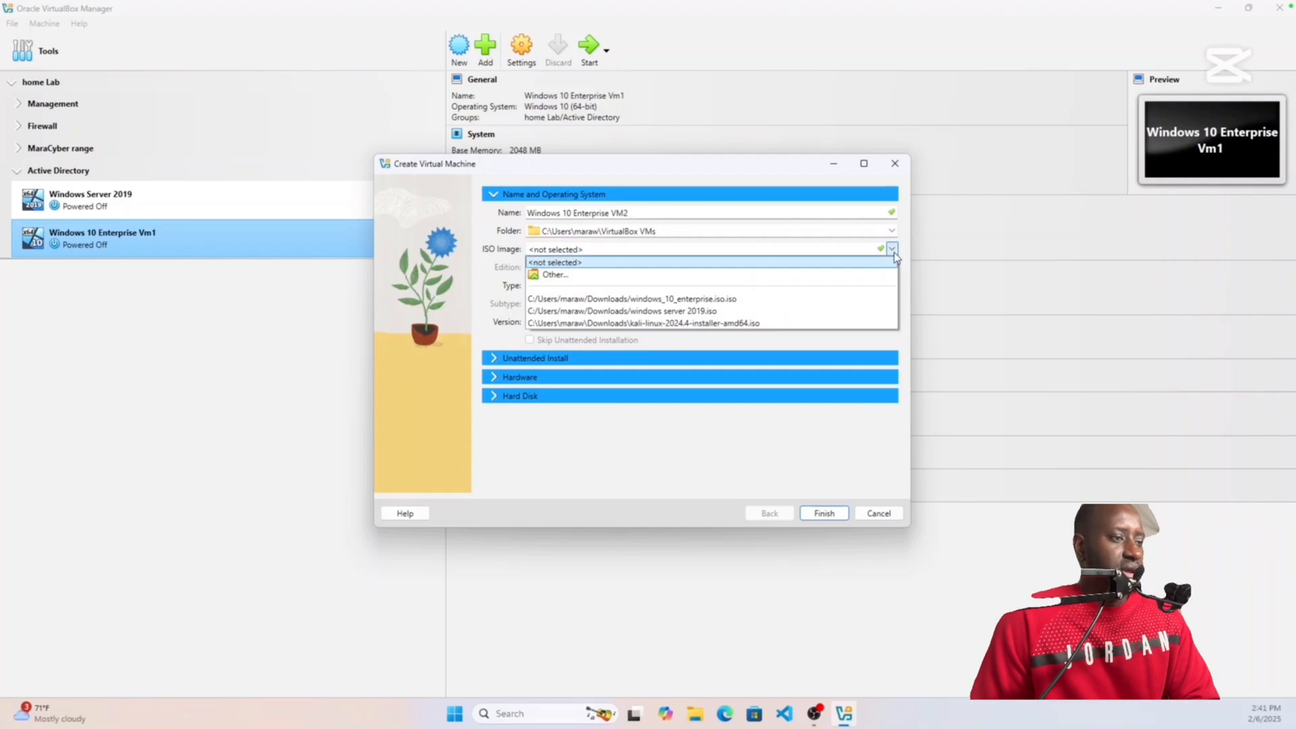
{"action": "left_click", "coordinate": [689, 299]}
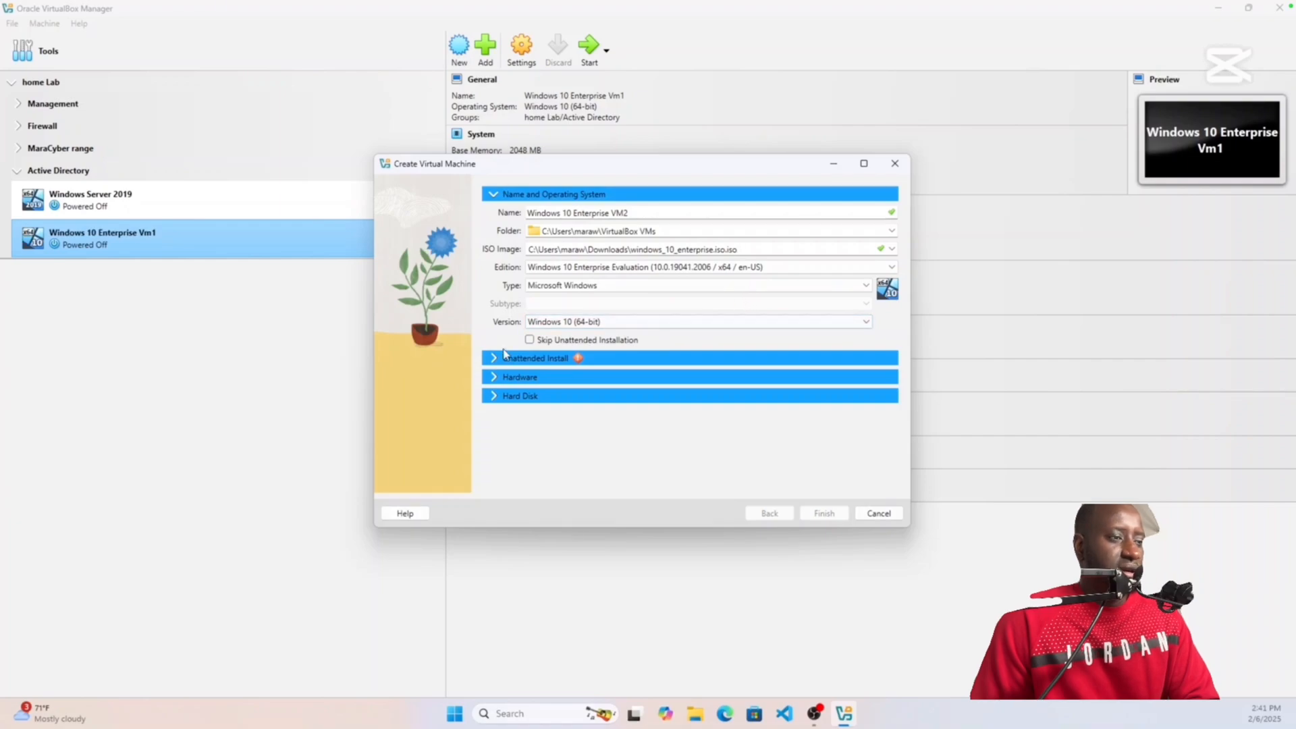
{"action": "left_click", "coordinate": [530, 340]}
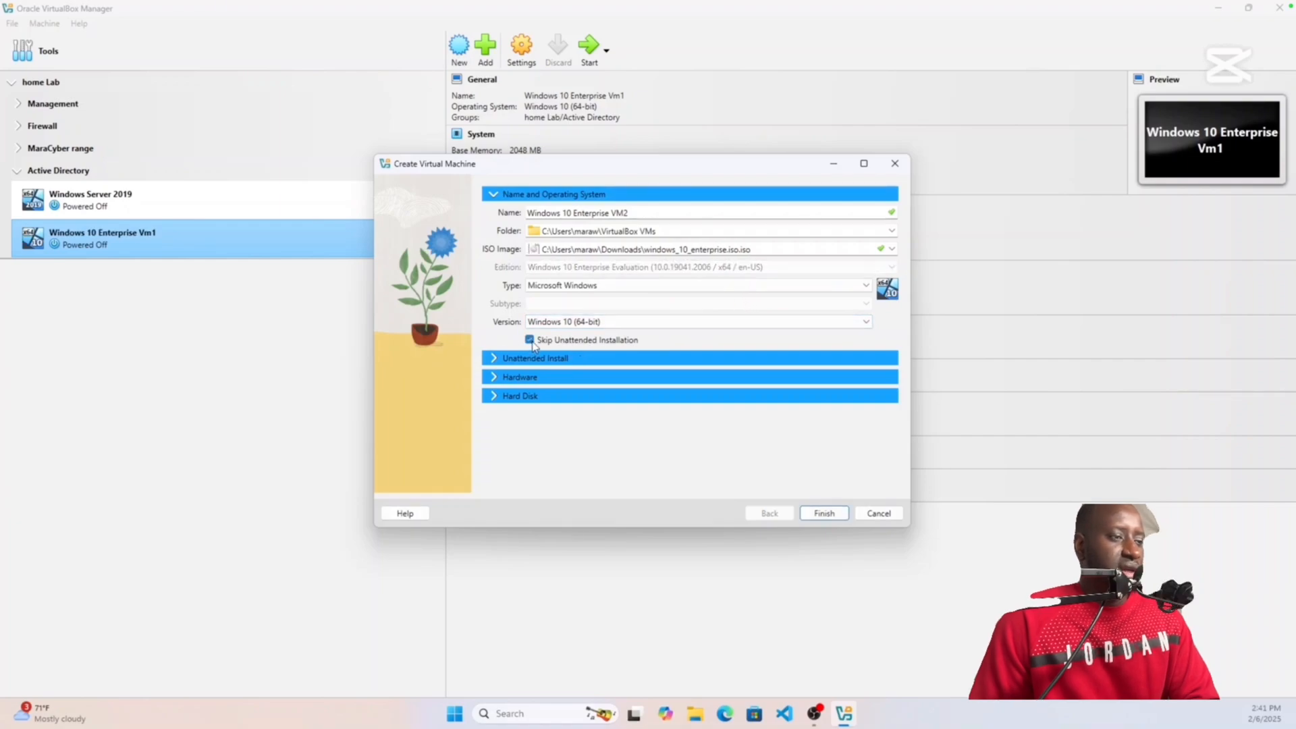
{"action": "left_click", "coordinate": [579, 378]}
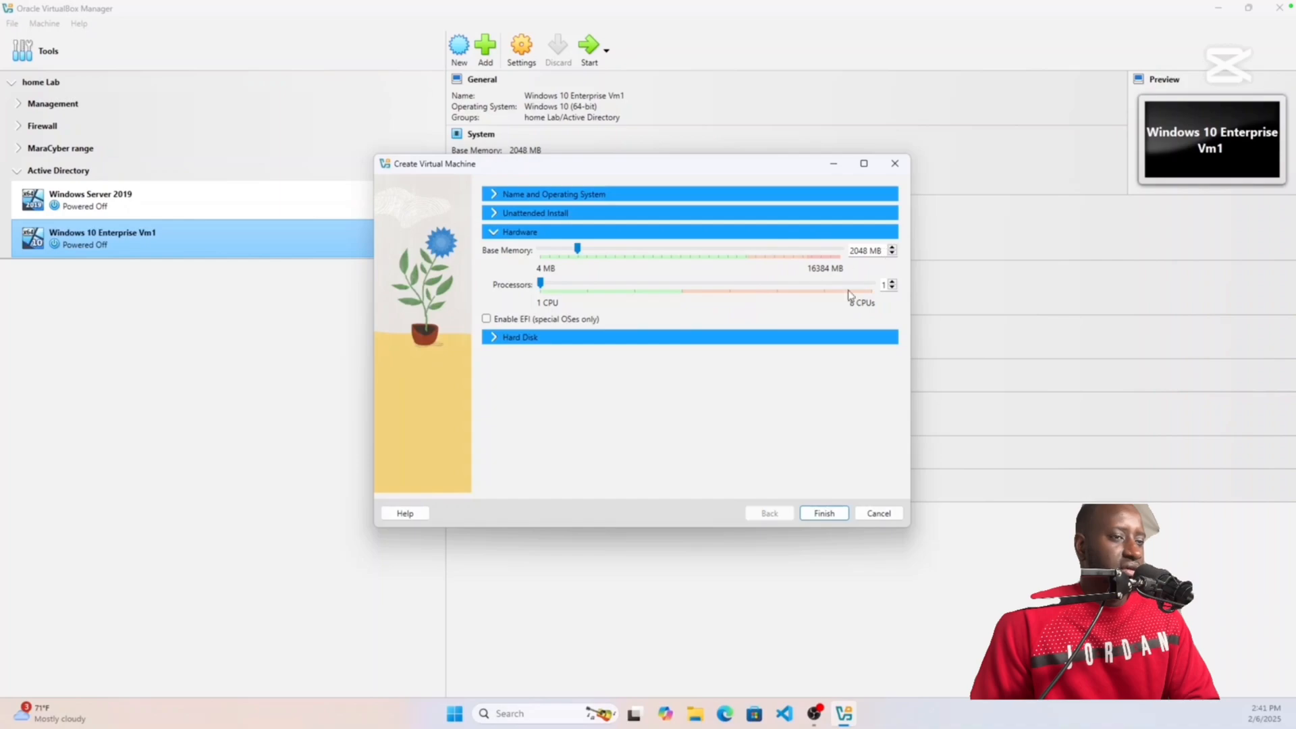
{"action": "left_click", "coordinate": [692, 341]}
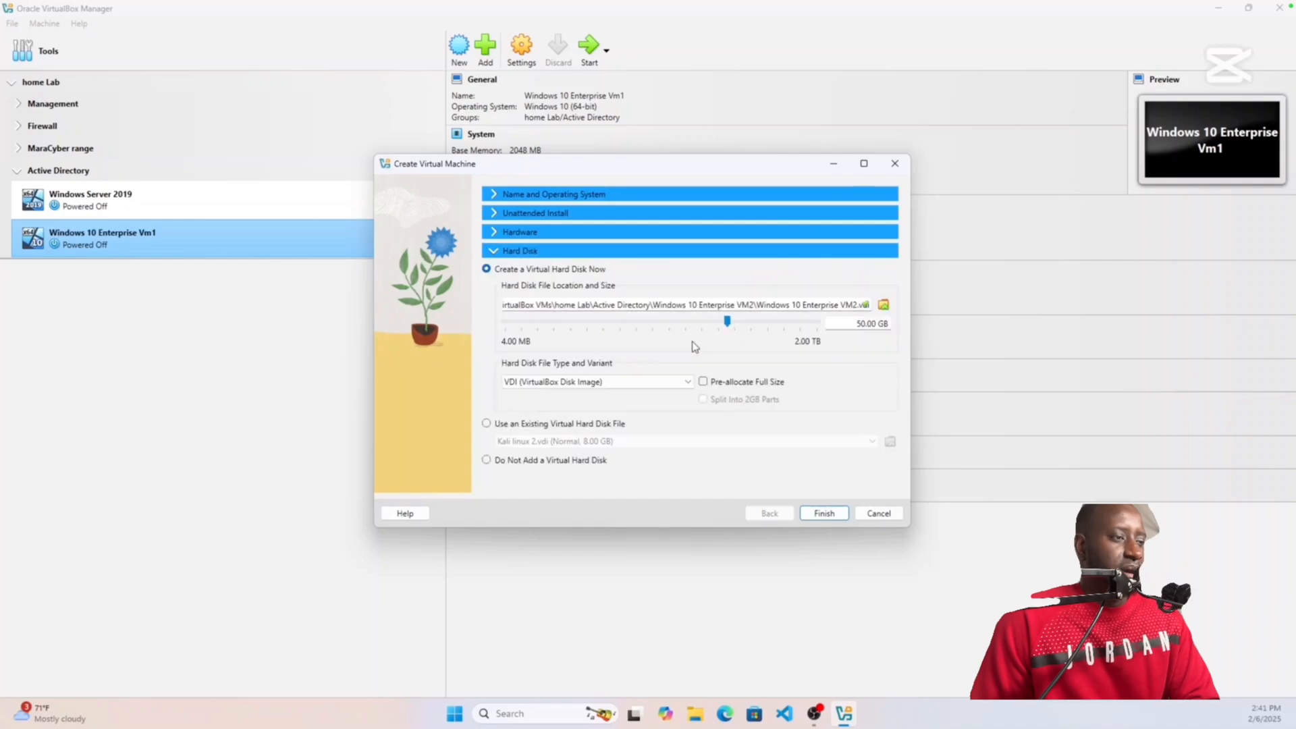
{"action": "left_click", "coordinate": [862, 324]}
{"action": "key", "text": "BackSpace"}
{"action": "type", "text": "1"}
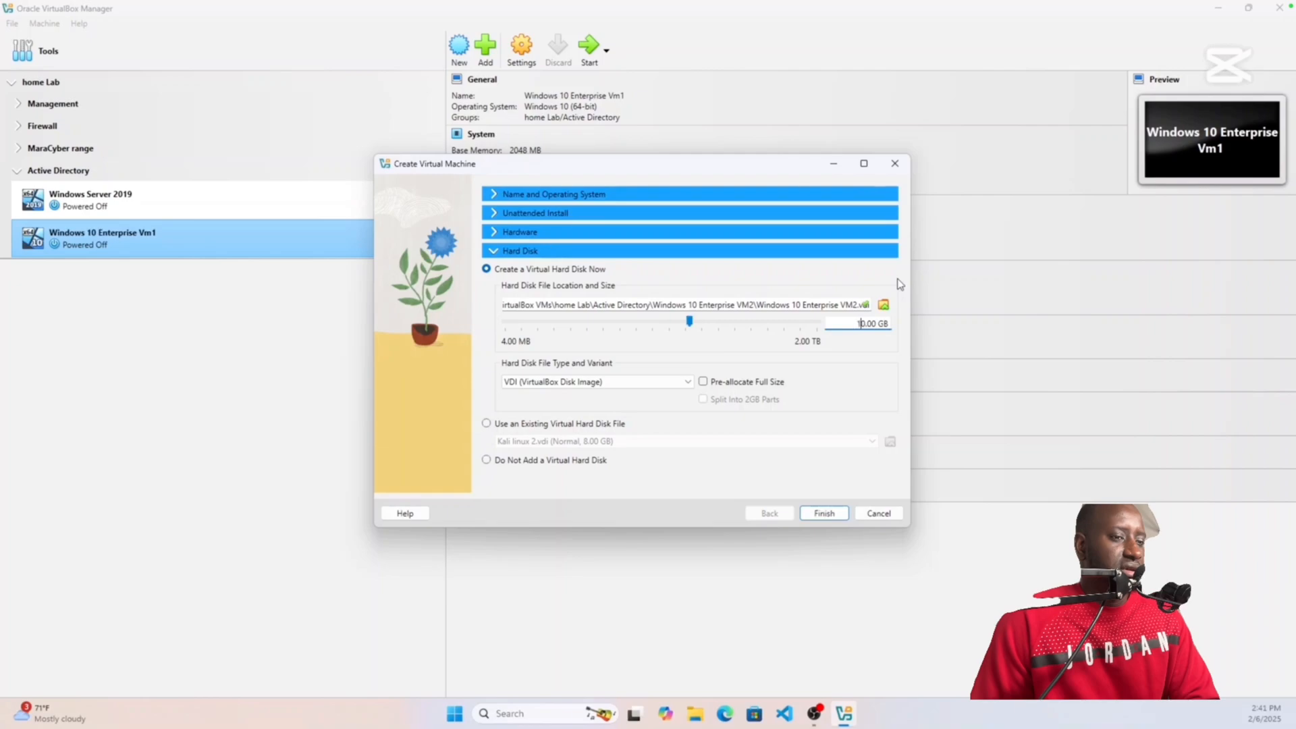
{"action": "type", "text": "0"}
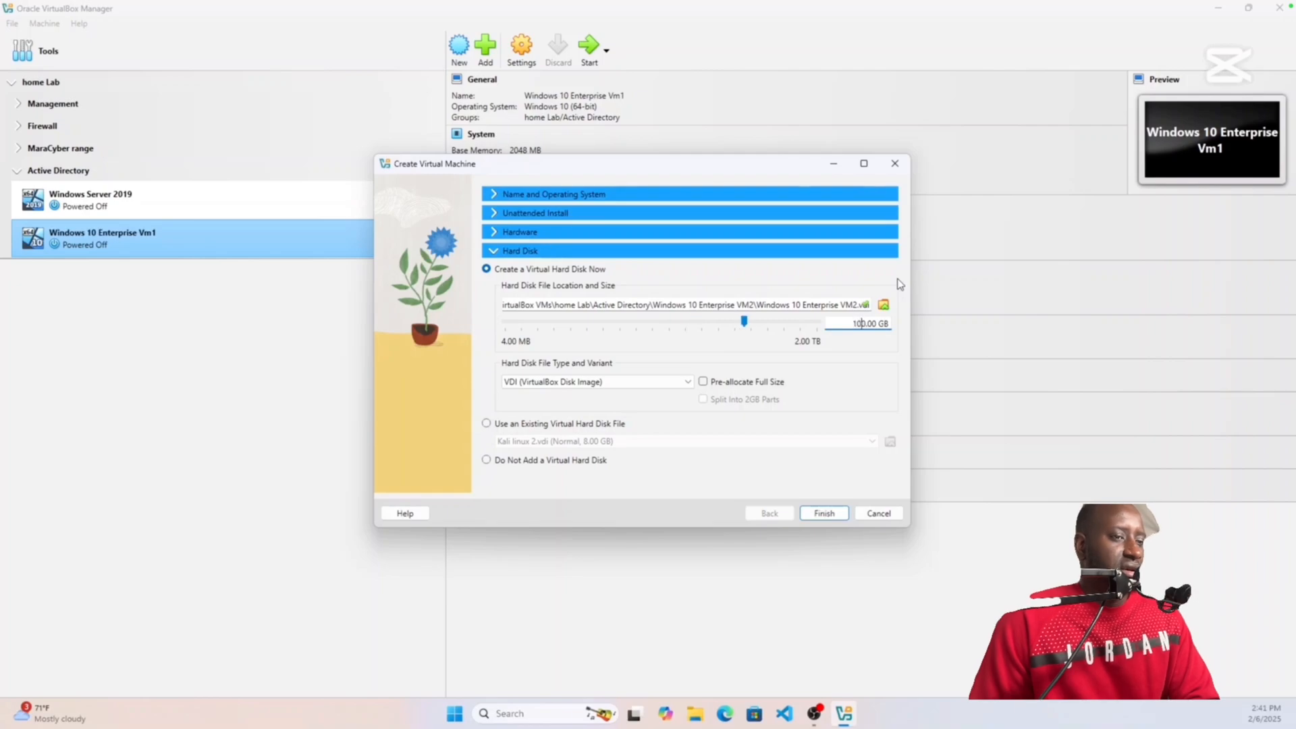
{"action": "left_click", "coordinate": [824, 513]}
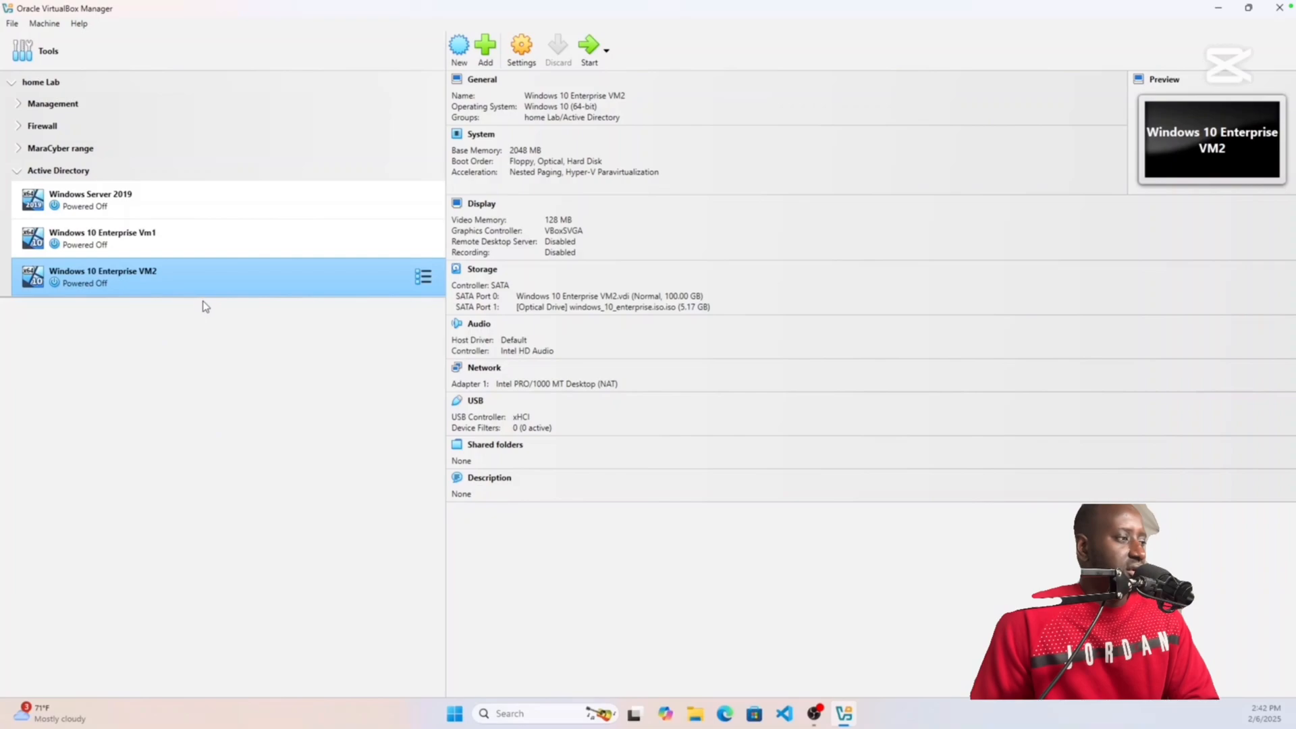
Step: Rename Vm1 to 'Windows 10 Enterprise VM1' in its settings, then select Windows Server 2019
{"action": "left_click", "coordinate": [181, 239]}
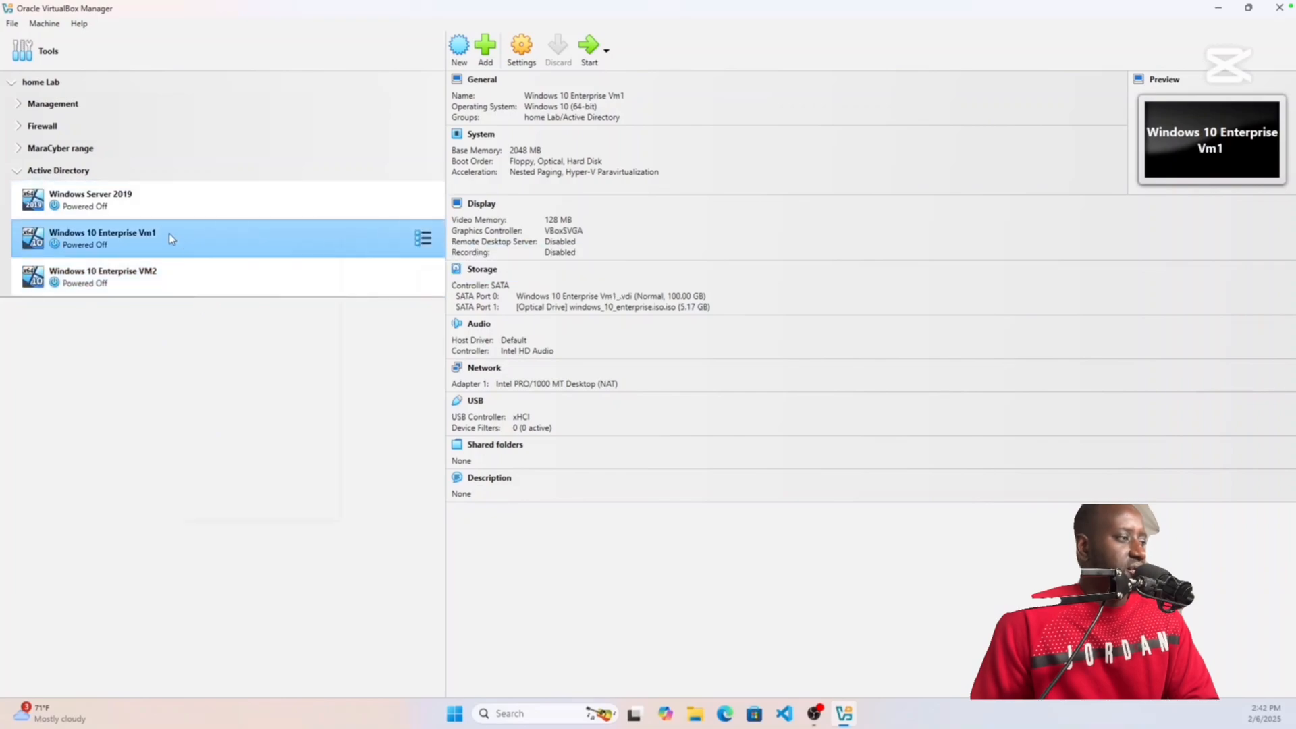
{"action": "right_click", "coordinate": [170, 234]}
{"action": "mouse_move", "coordinate": [213, 328]}
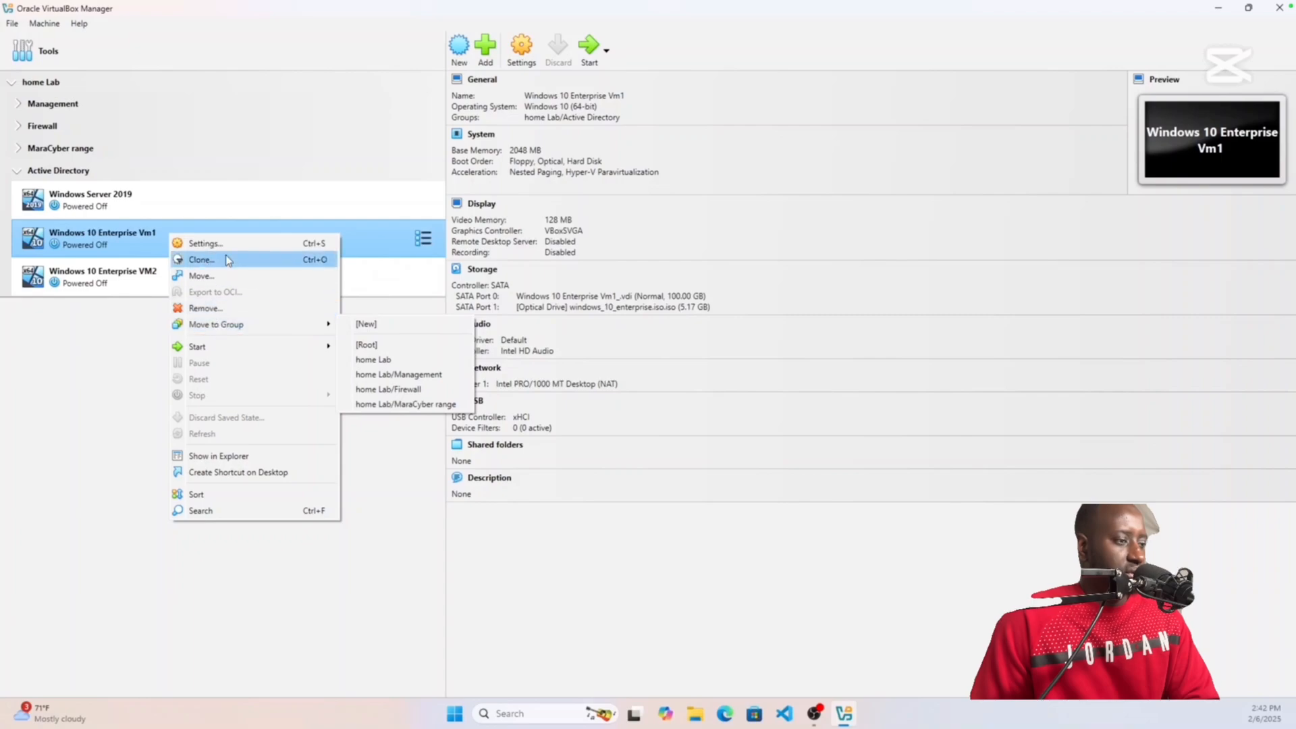
{"action": "right_click", "coordinate": [119, 242]}
{"action": "left_click", "coordinate": [119, 242]}
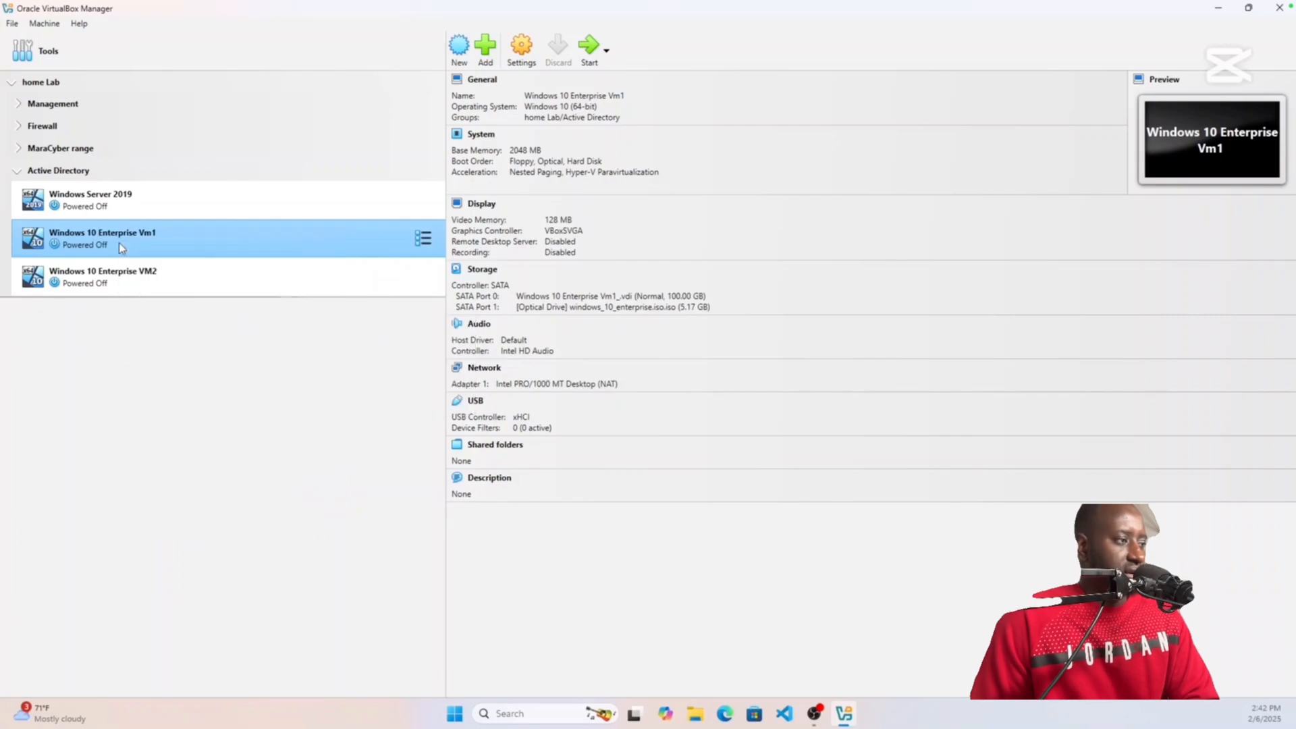
{"action": "right_click", "coordinate": [119, 242]}
{"action": "mouse_move", "coordinate": [160, 334]}
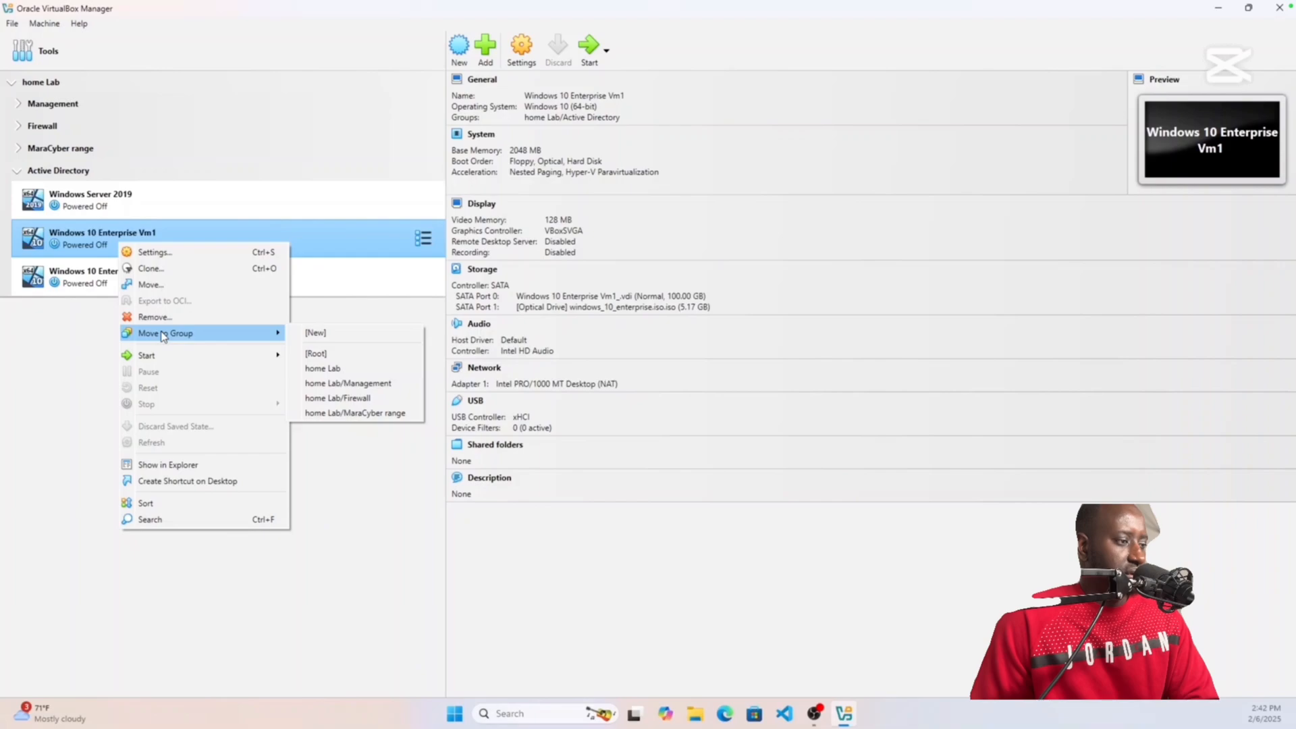
{"action": "left_click", "coordinate": [155, 256]}
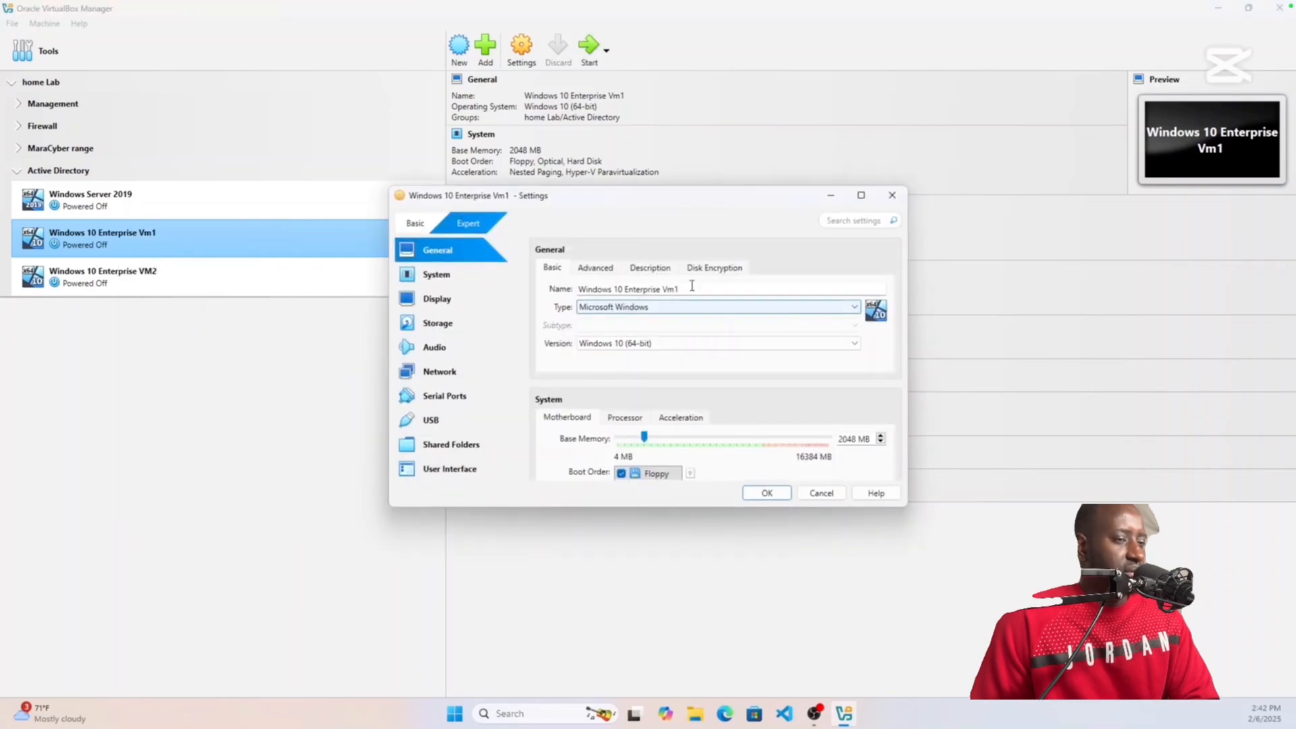
{"action": "left_click", "coordinate": [696, 287]}
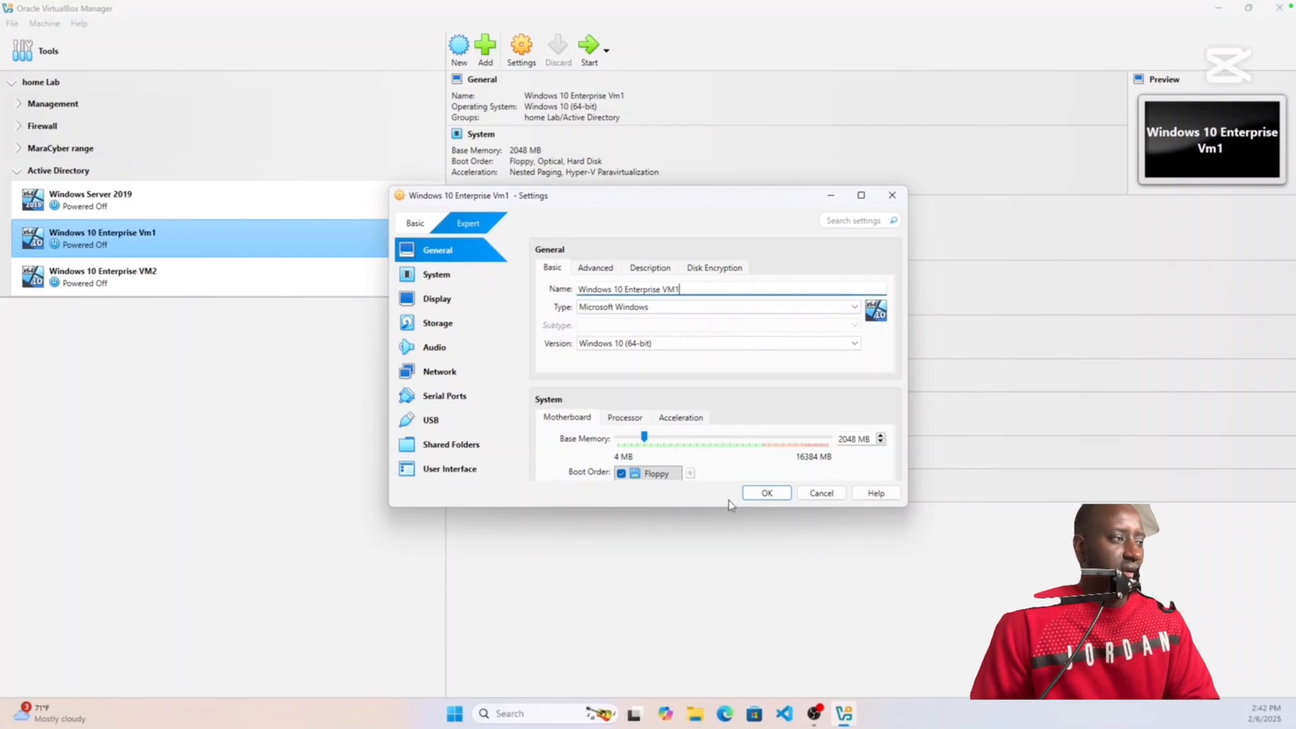
{"action": "left_click", "coordinate": [761, 492]}
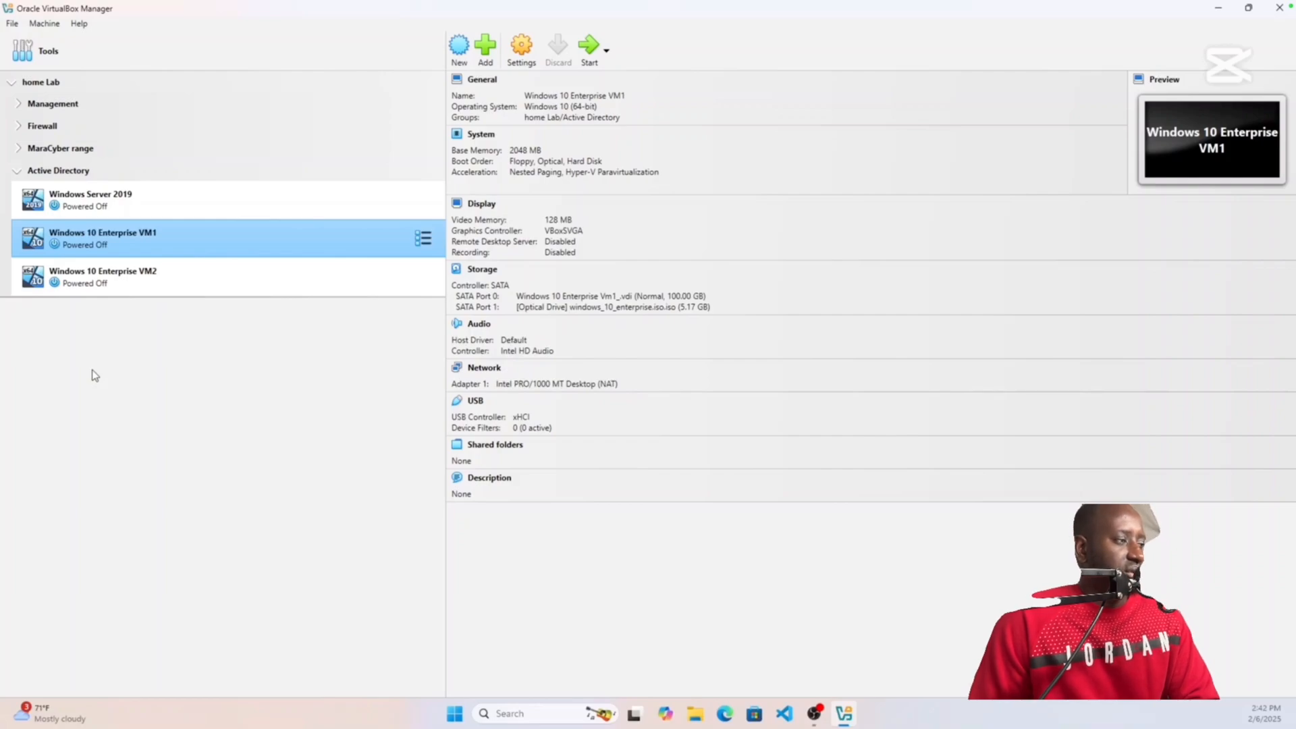
{"action": "left_click", "coordinate": [174, 204]}
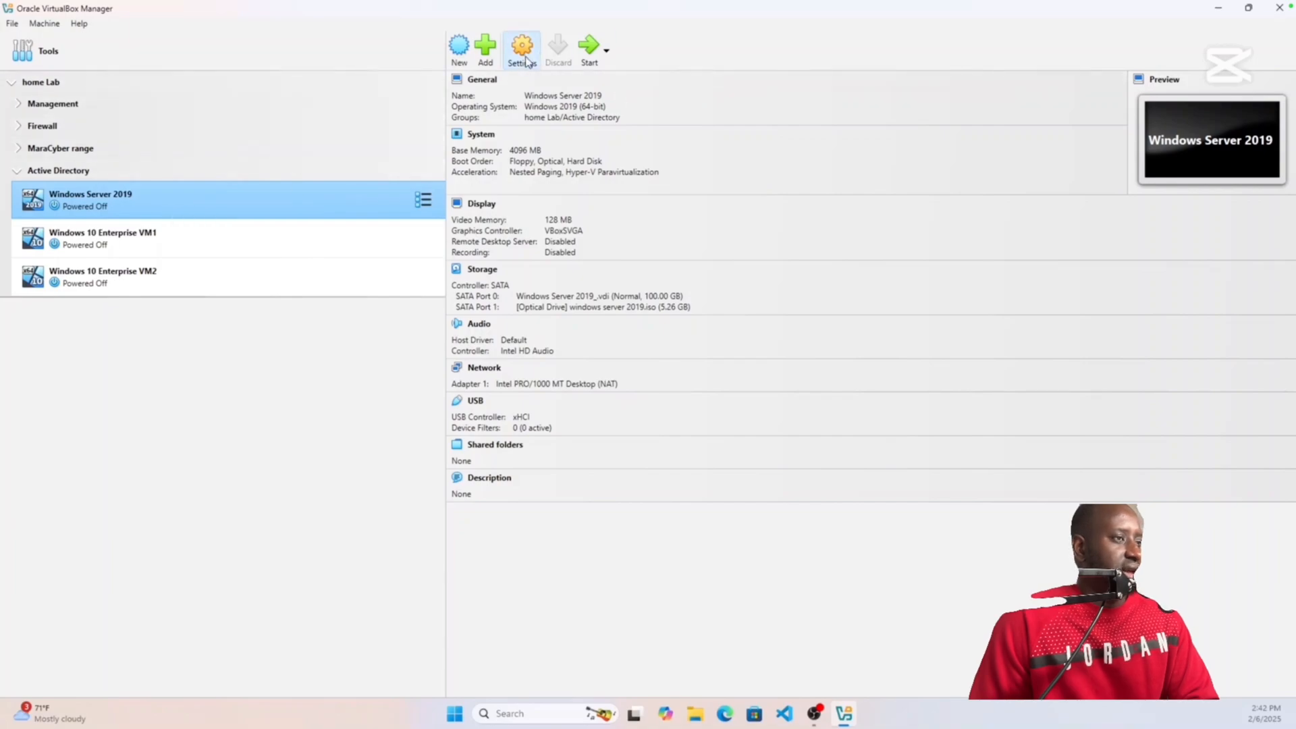
Step: Disable Floppy boot and enable Hard Disk at the top of Windows Server 2019's boot order
{"action": "left_click", "coordinate": [526, 61]}
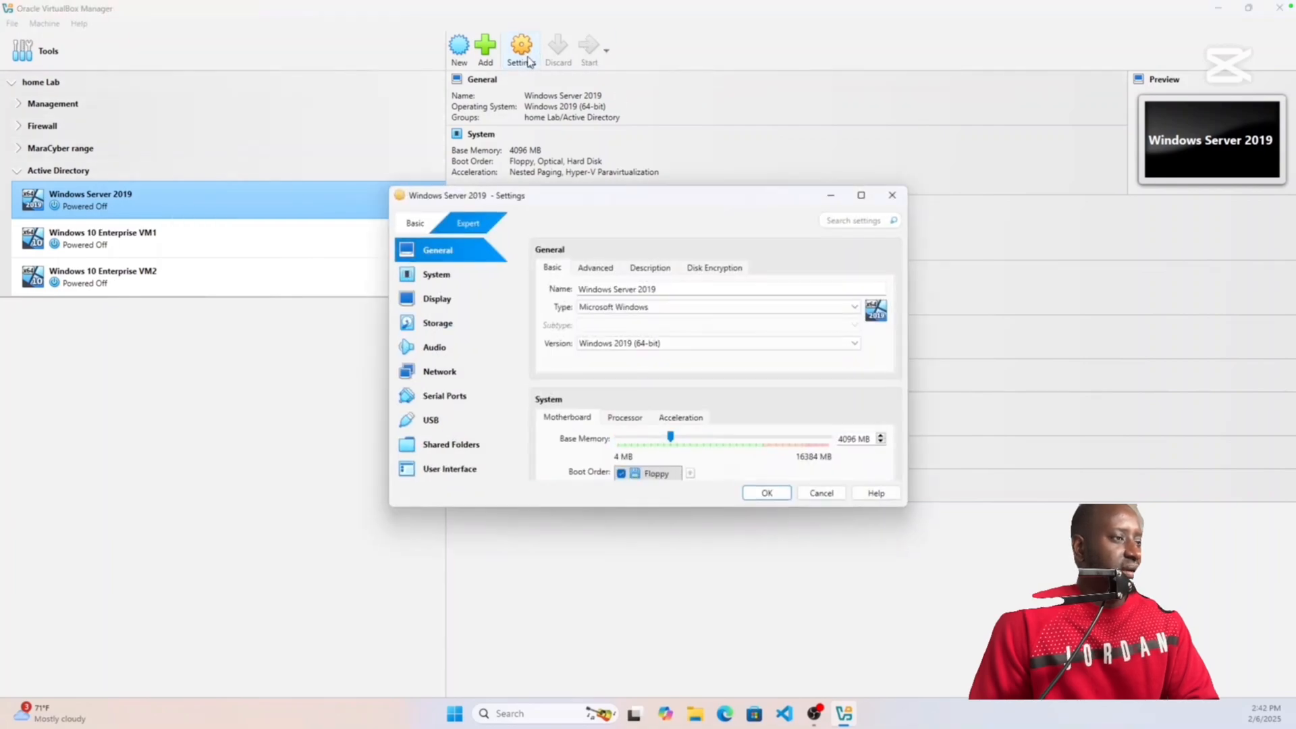
{"action": "left_click", "coordinate": [450, 279]}
{"action": "left_click", "coordinate": [652, 326]}
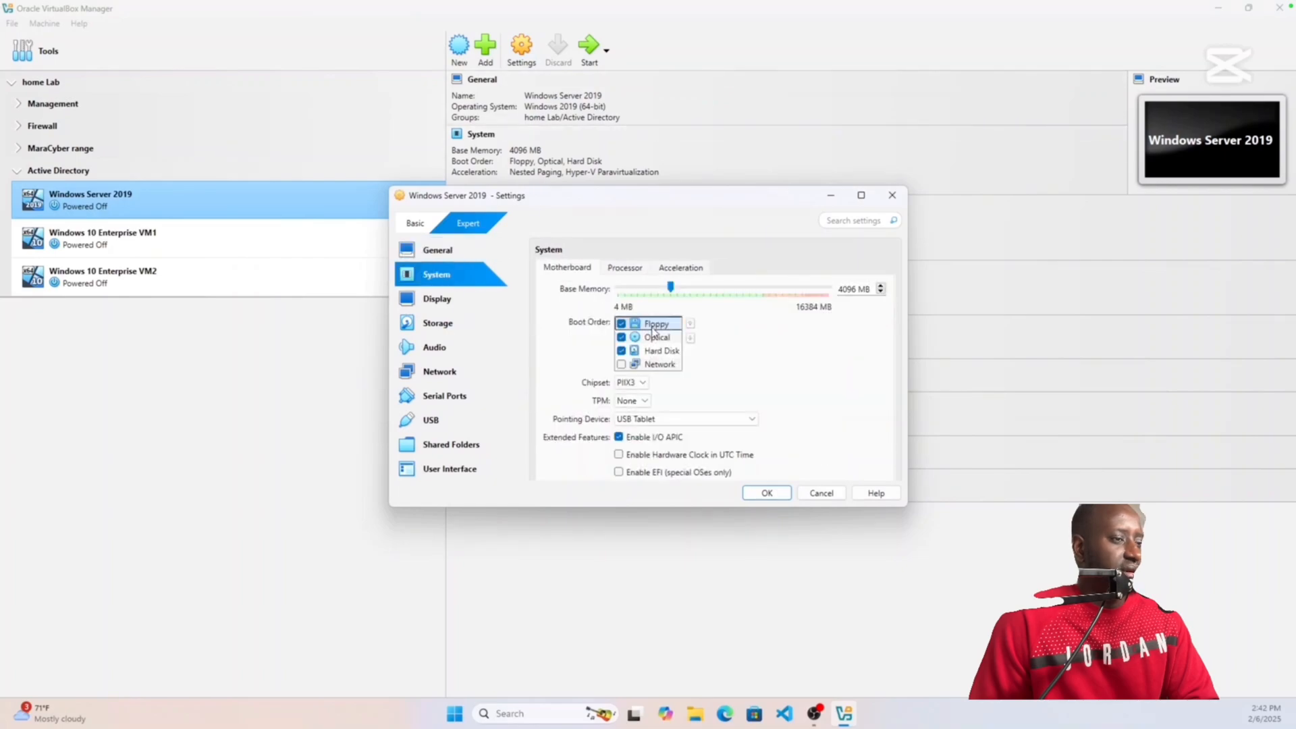
{"action": "left_click", "coordinate": [621, 337]}
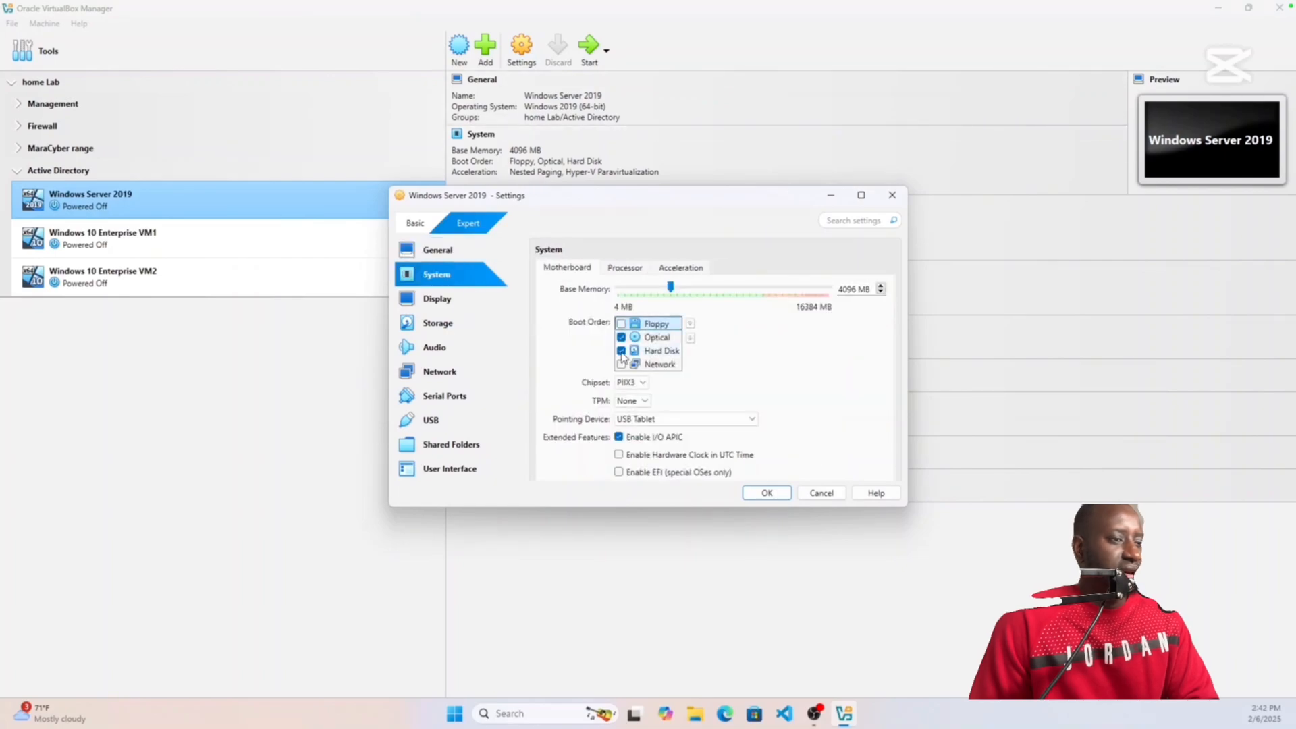
{"action": "left_click", "coordinate": [621, 350]}
{"action": "left_click", "coordinate": [665, 349]}
{"action": "left_click", "coordinate": [690, 323]}
{"action": "left_click", "coordinate": [690, 323]}
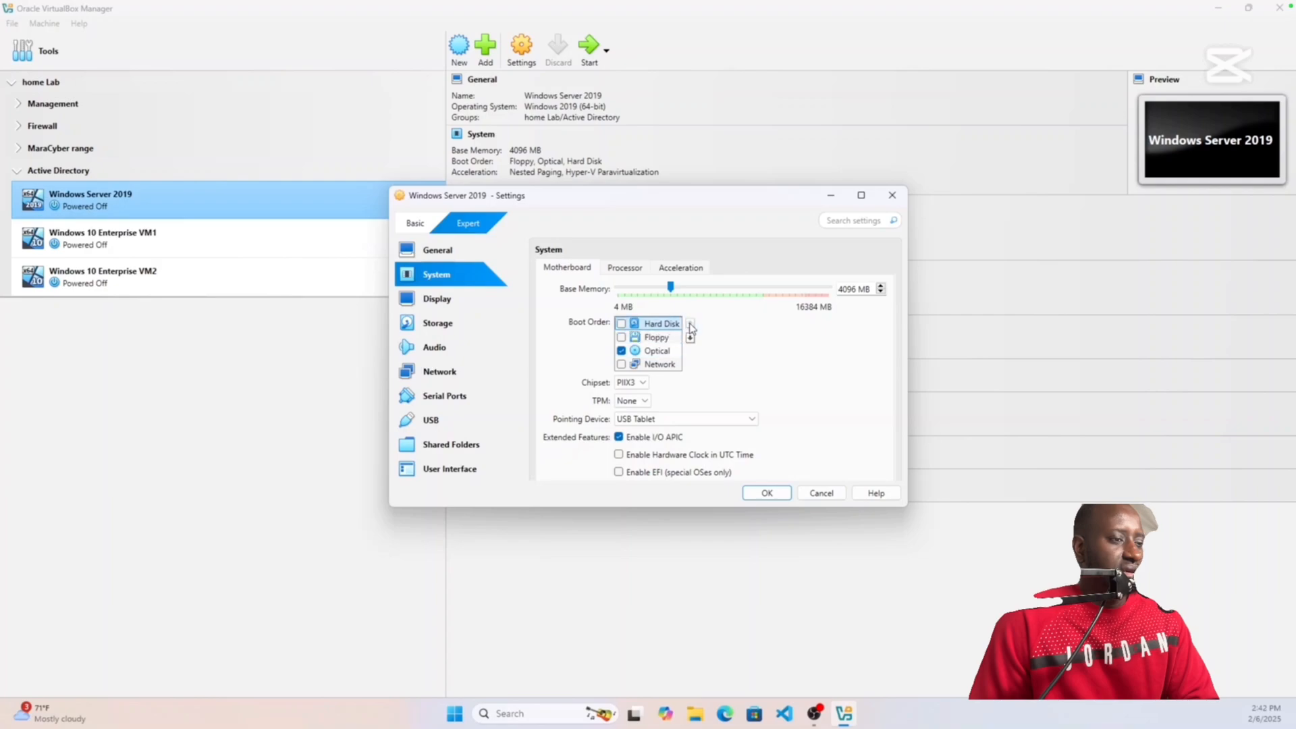
{"action": "left_click", "coordinate": [621, 324]}
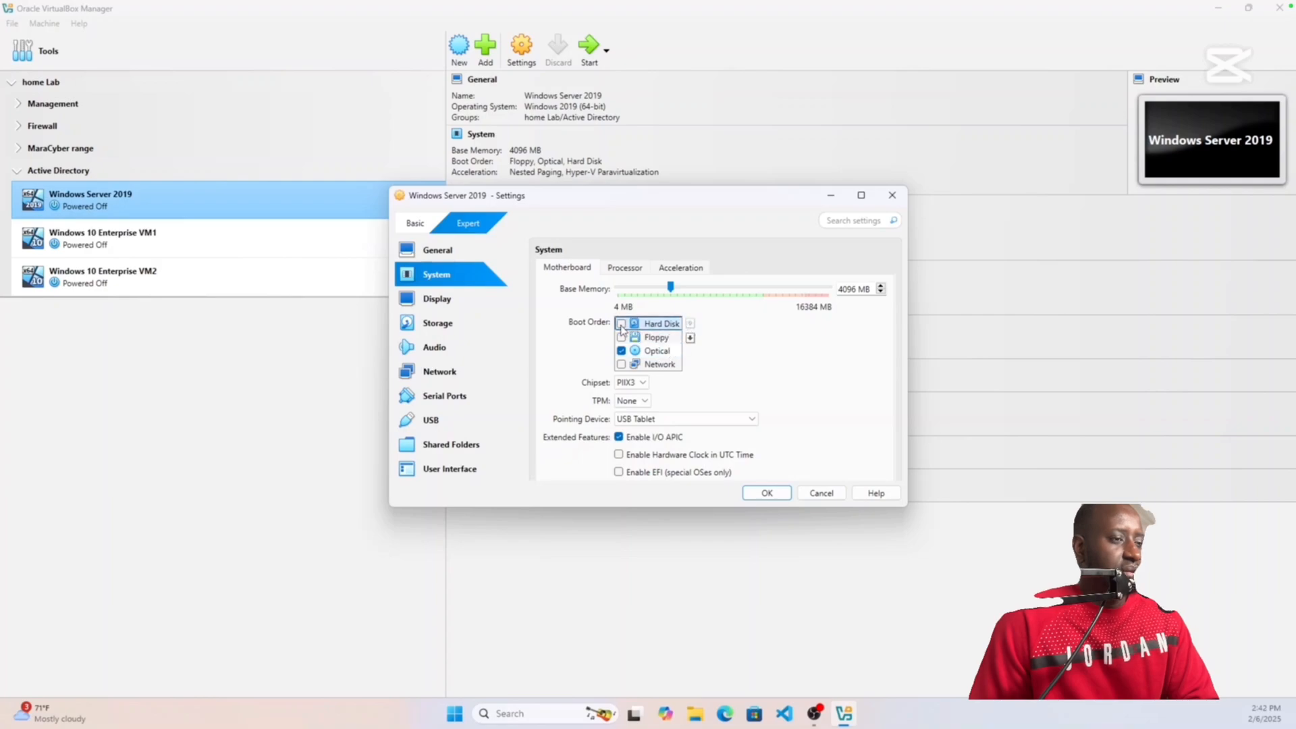
Step: Place Optical second in the boot order, directly below Hard Disk
{"action": "left_click", "coordinate": [662, 350]}
{"action": "left_click", "coordinate": [690, 326]}
{"action": "left_click", "coordinate": [690, 325]}
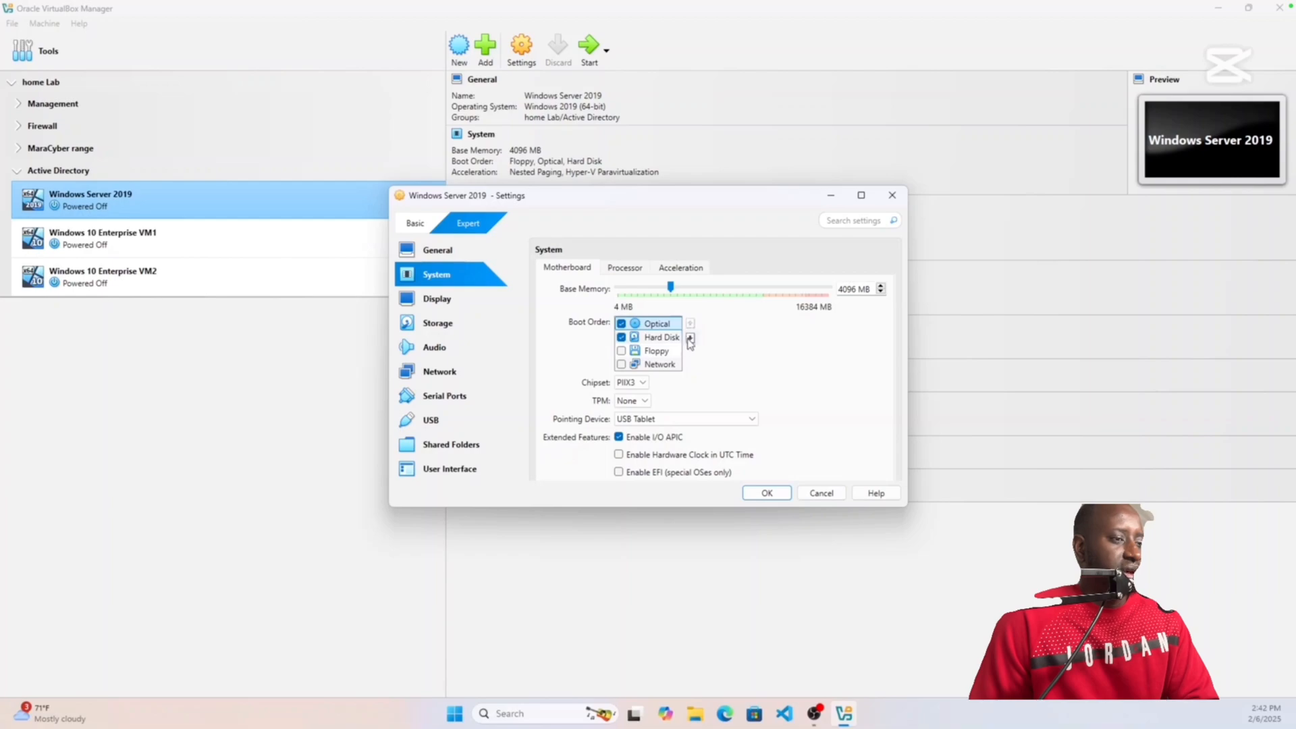
{"action": "left_click", "coordinate": [690, 335]}
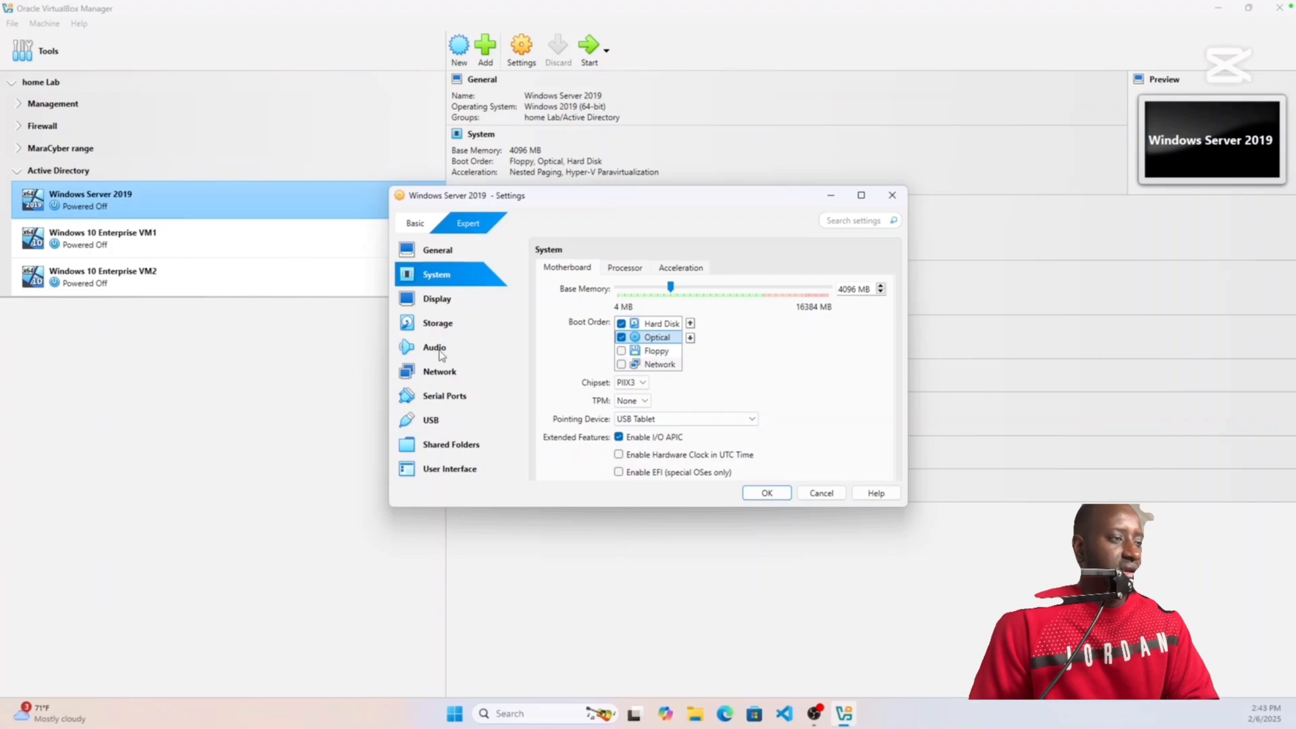
{"action": "left_click", "coordinate": [442, 376]}
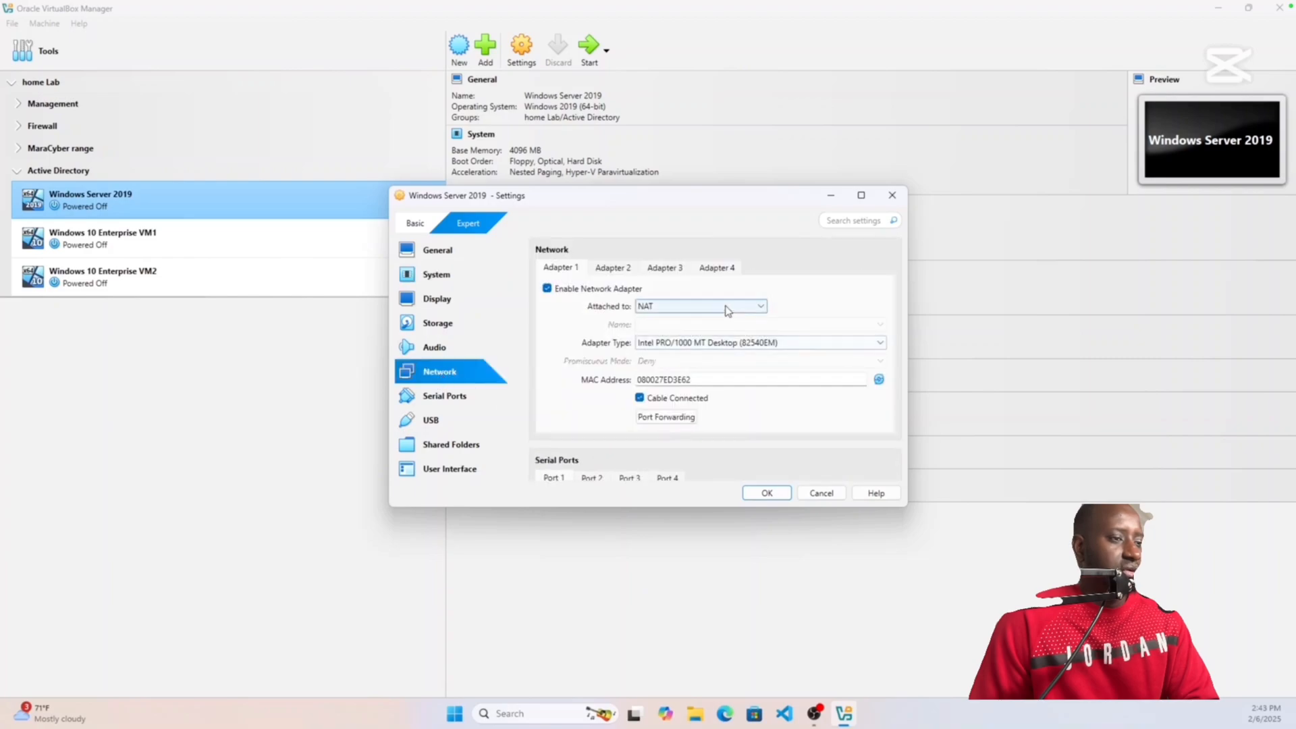
Step: Attach Windows Server 2019's network adapter to Internal Network 'lan2' and save the settings
{"action": "left_click", "coordinate": [687, 310]}
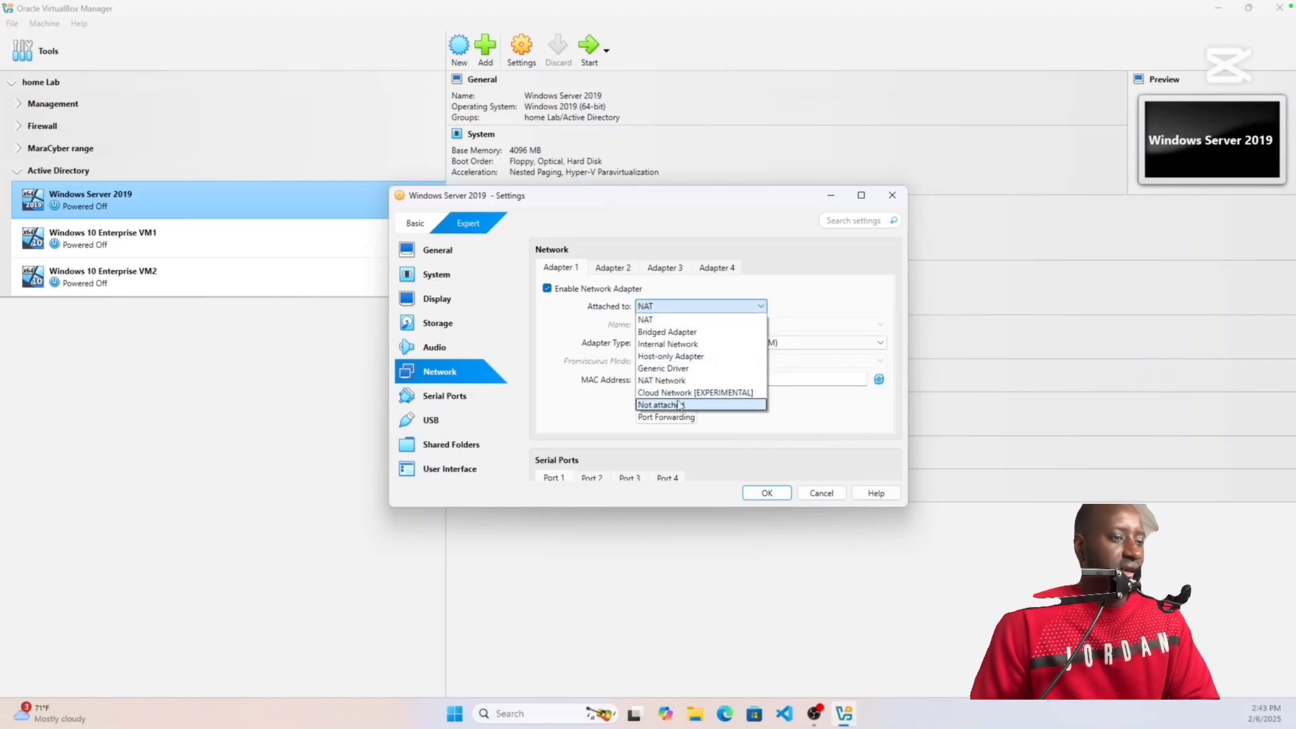
{"action": "left_click", "coordinate": [668, 344]}
{"action": "left_click", "coordinate": [663, 323]}
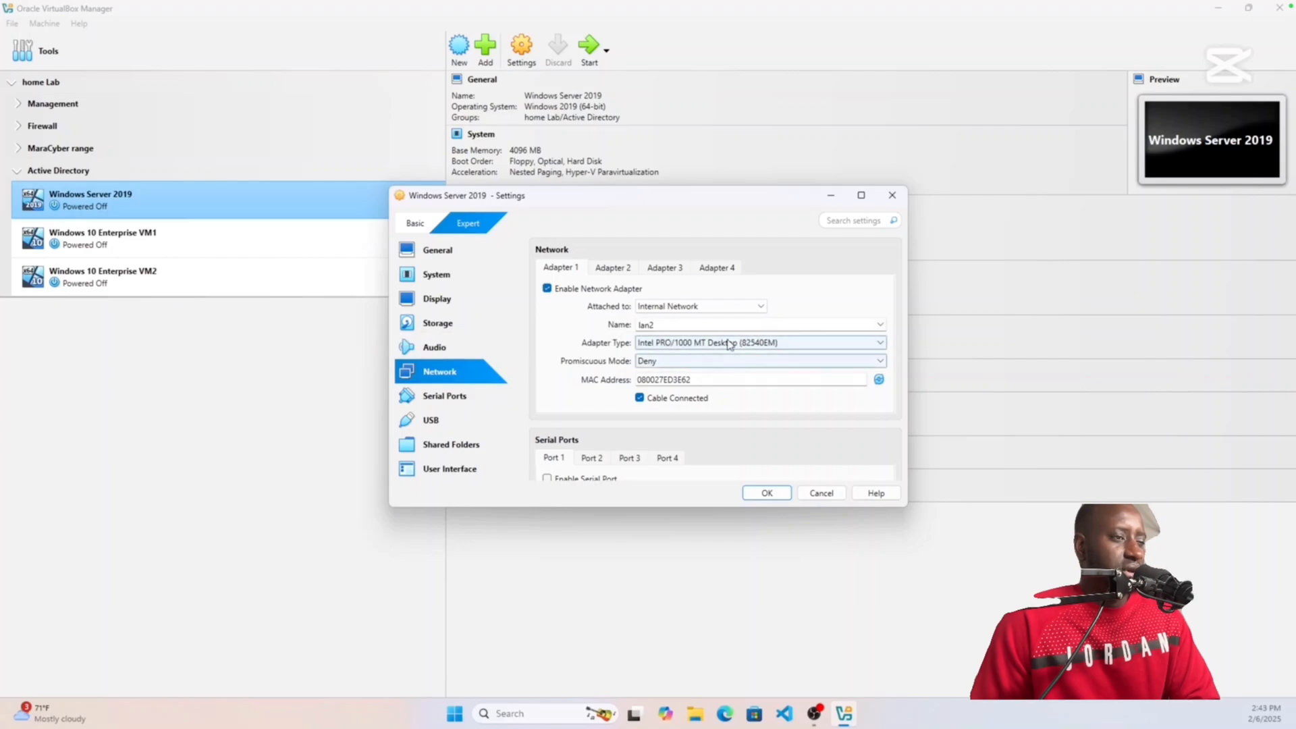
{"action": "left_click", "coordinate": [770, 494]}
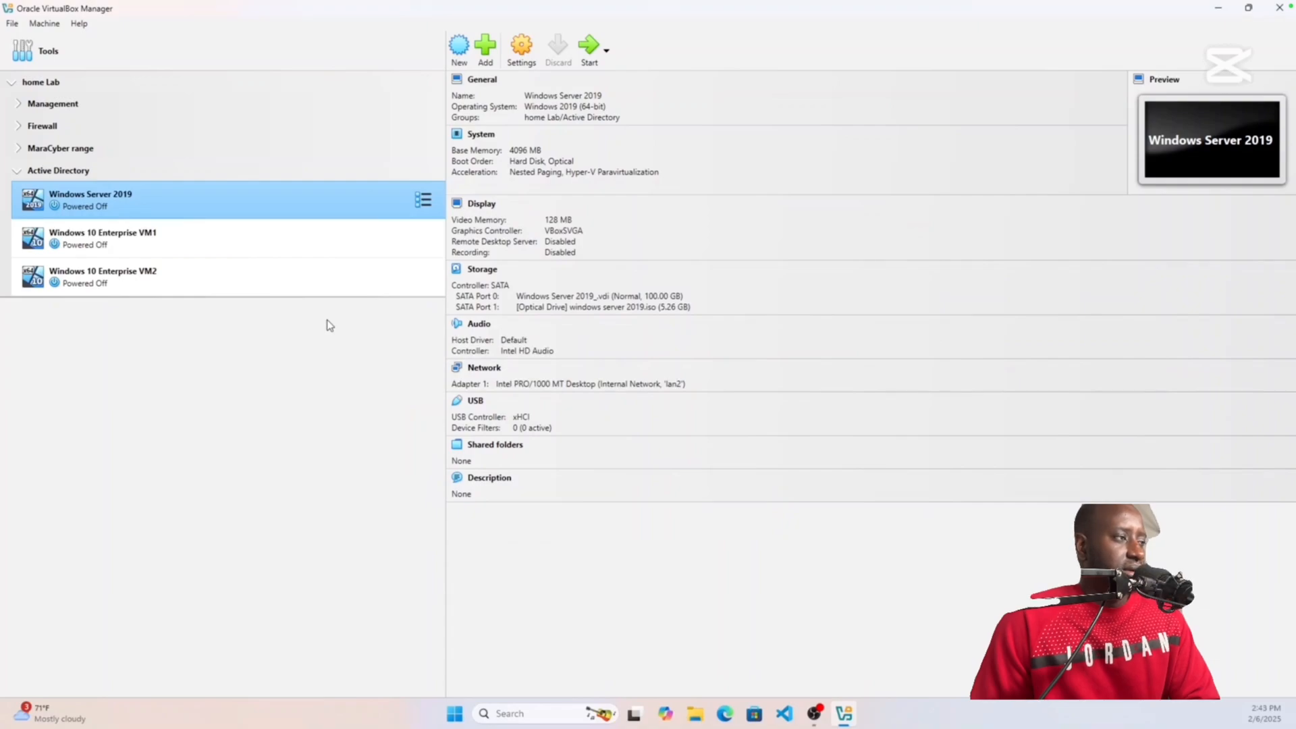
Step: Set Windows 10 Enterprise VM1's boot order to Hard Disk then Optical, with Floppy disabled
{"action": "left_click", "coordinate": [200, 245]}
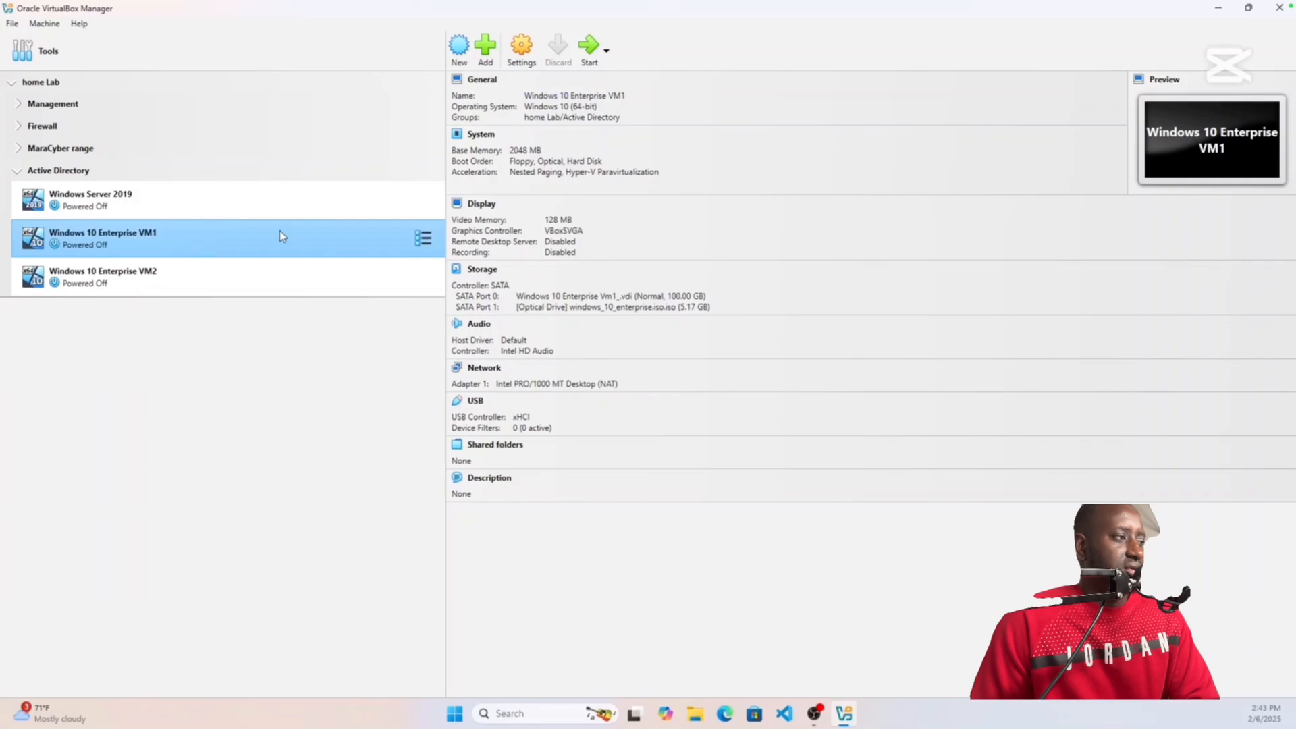
{"action": "left_click", "coordinate": [522, 49]}
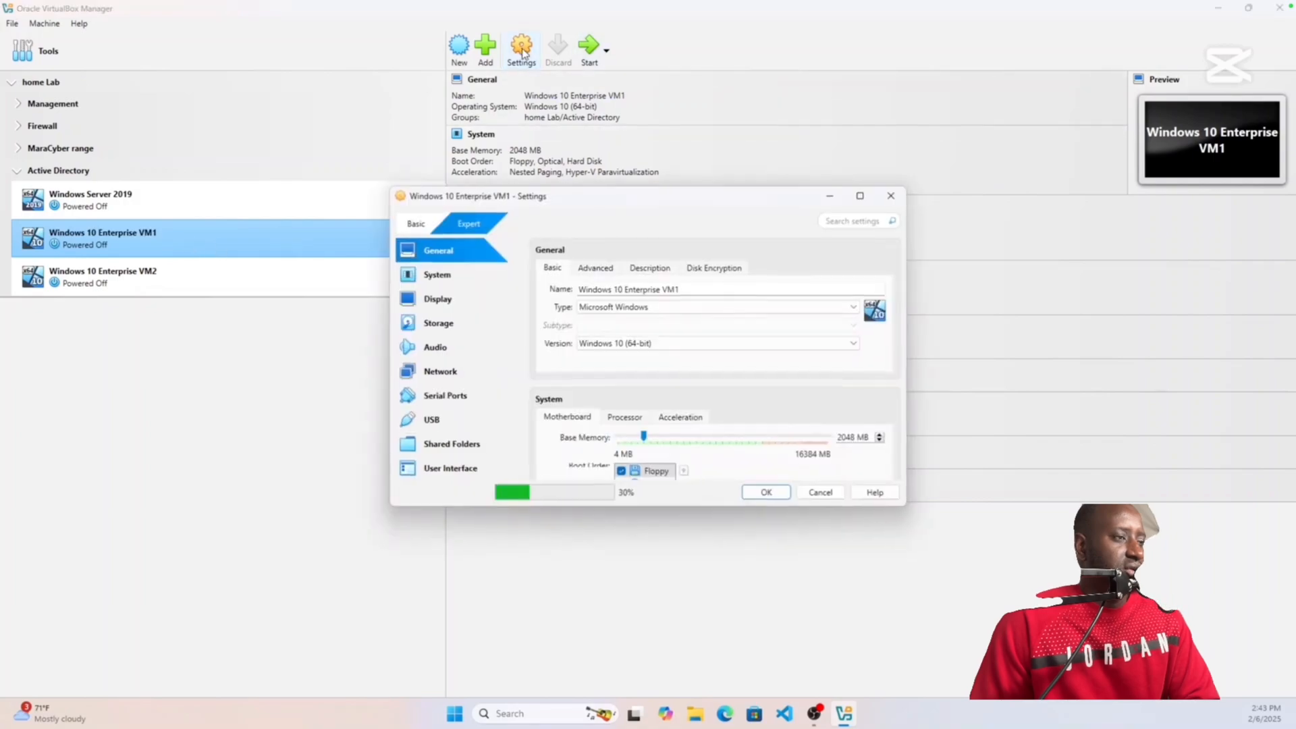
{"action": "left_click", "coordinate": [442, 279]}
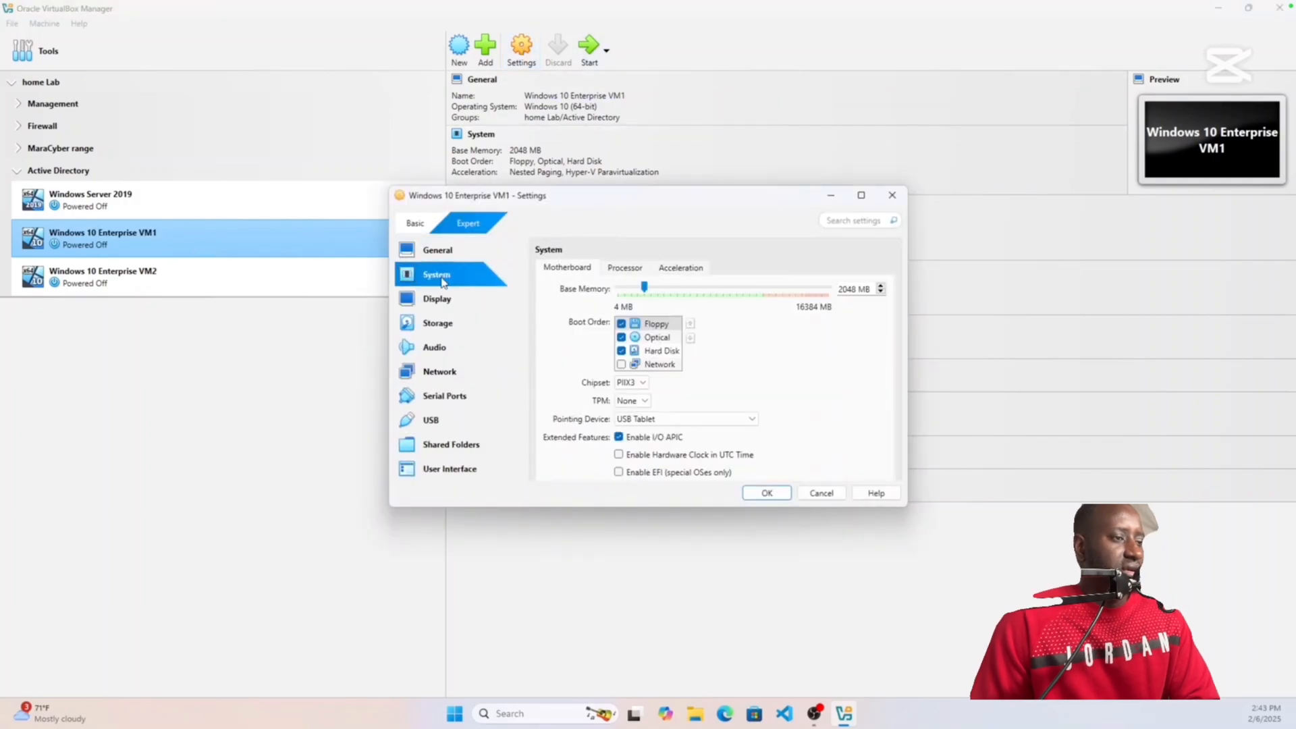
{"action": "left_click", "coordinate": [621, 323]}
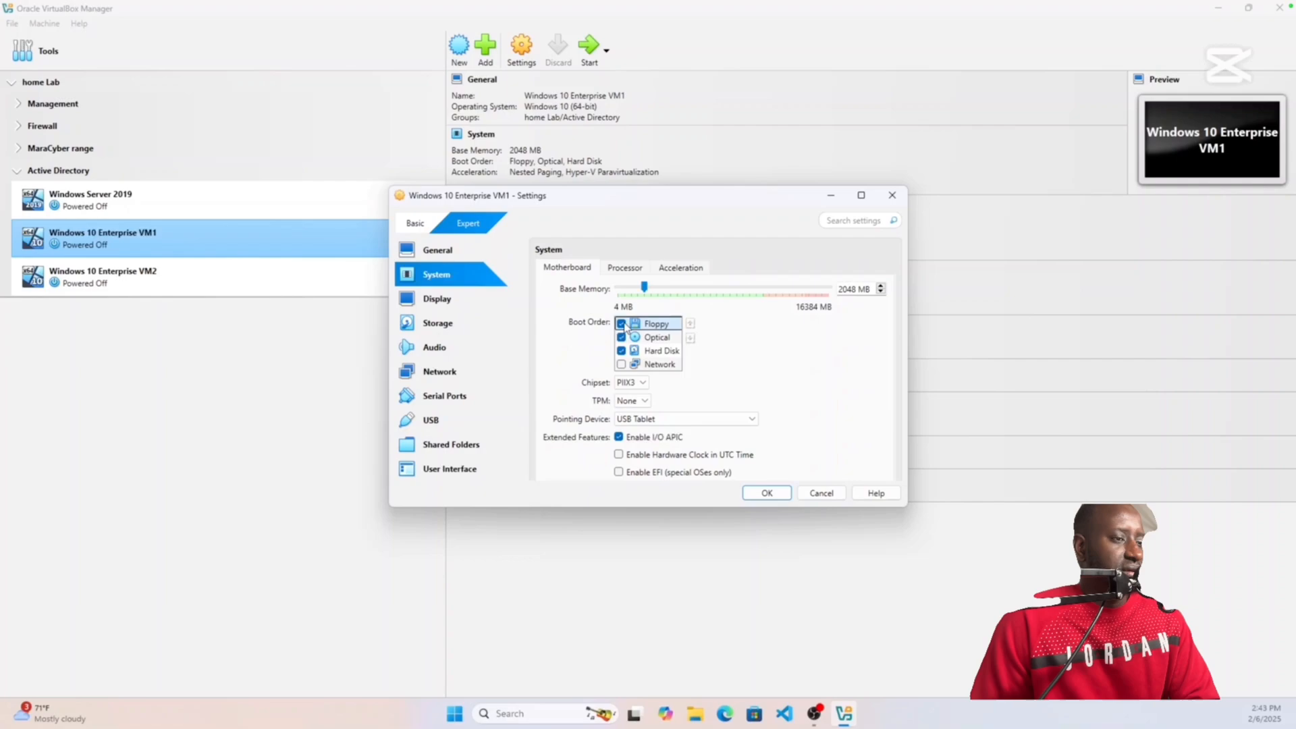
{"action": "left_click", "coordinate": [677, 351]}
{"action": "left_click", "coordinate": [691, 325]}
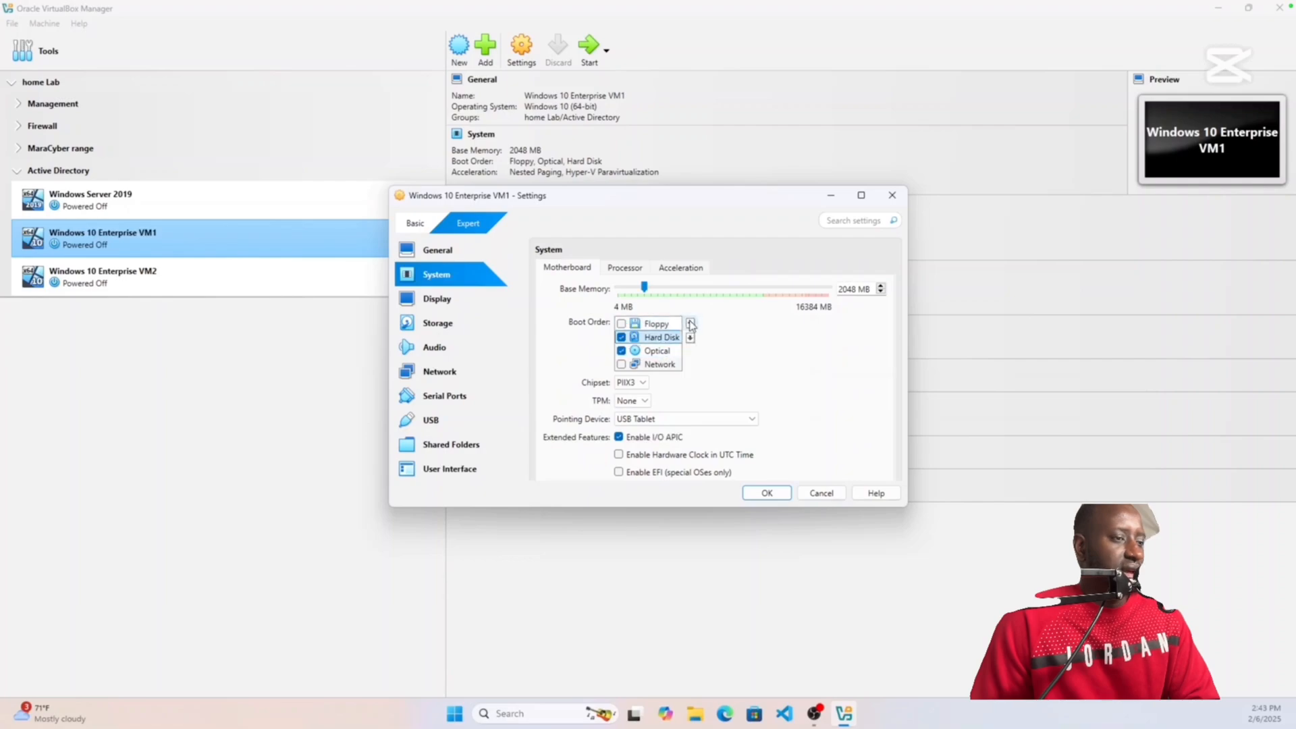
{"action": "left_click", "coordinate": [691, 325]}
{"action": "left_click", "coordinate": [648, 353]}
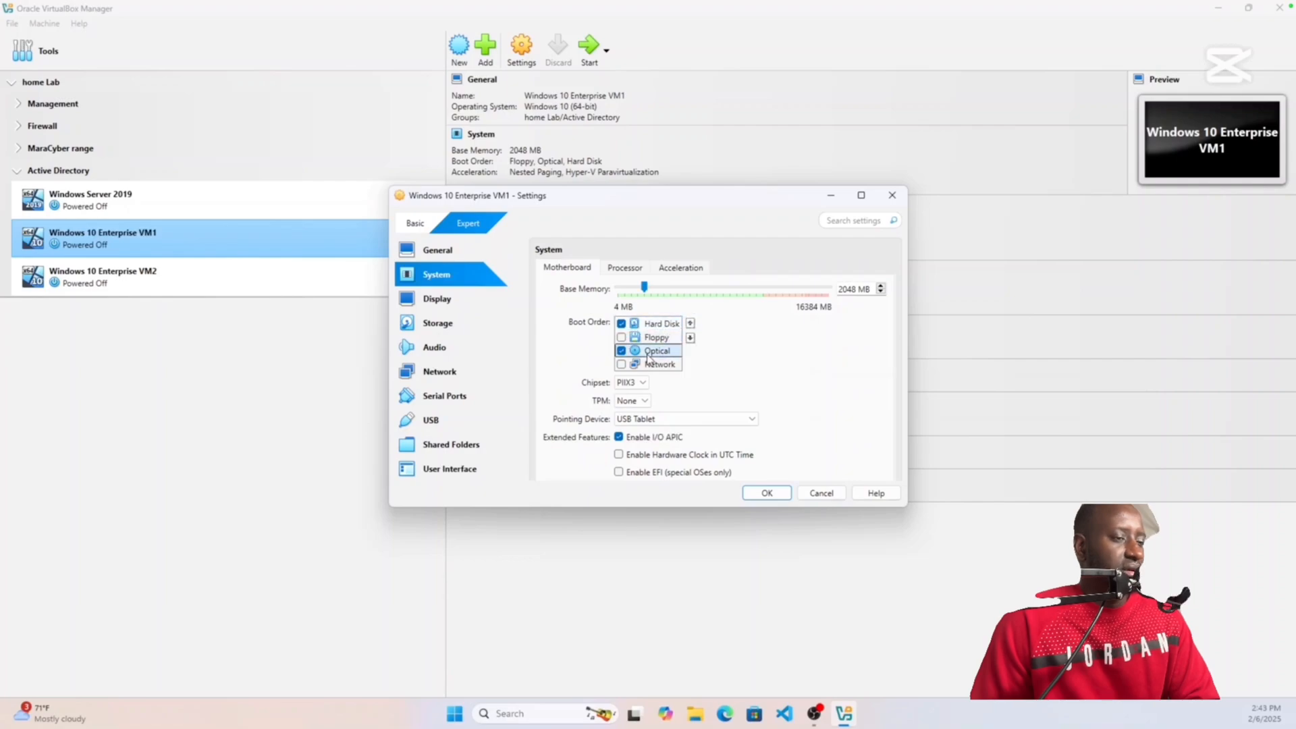
{"action": "left_click", "coordinate": [690, 325]}
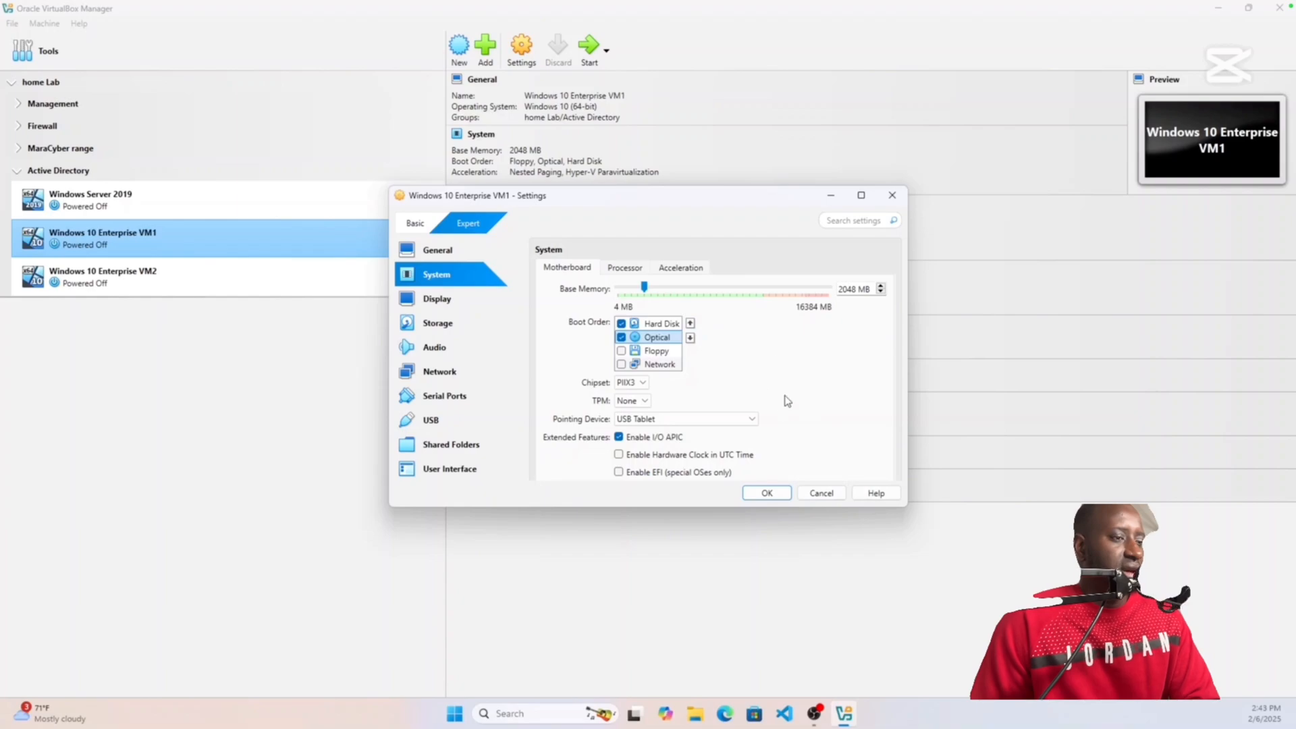
Step: Put VM1's adapter on Internal Network 'lan2', save, and select Windows 10 Enterprise VM2
{"action": "left_click", "coordinate": [455, 376]}
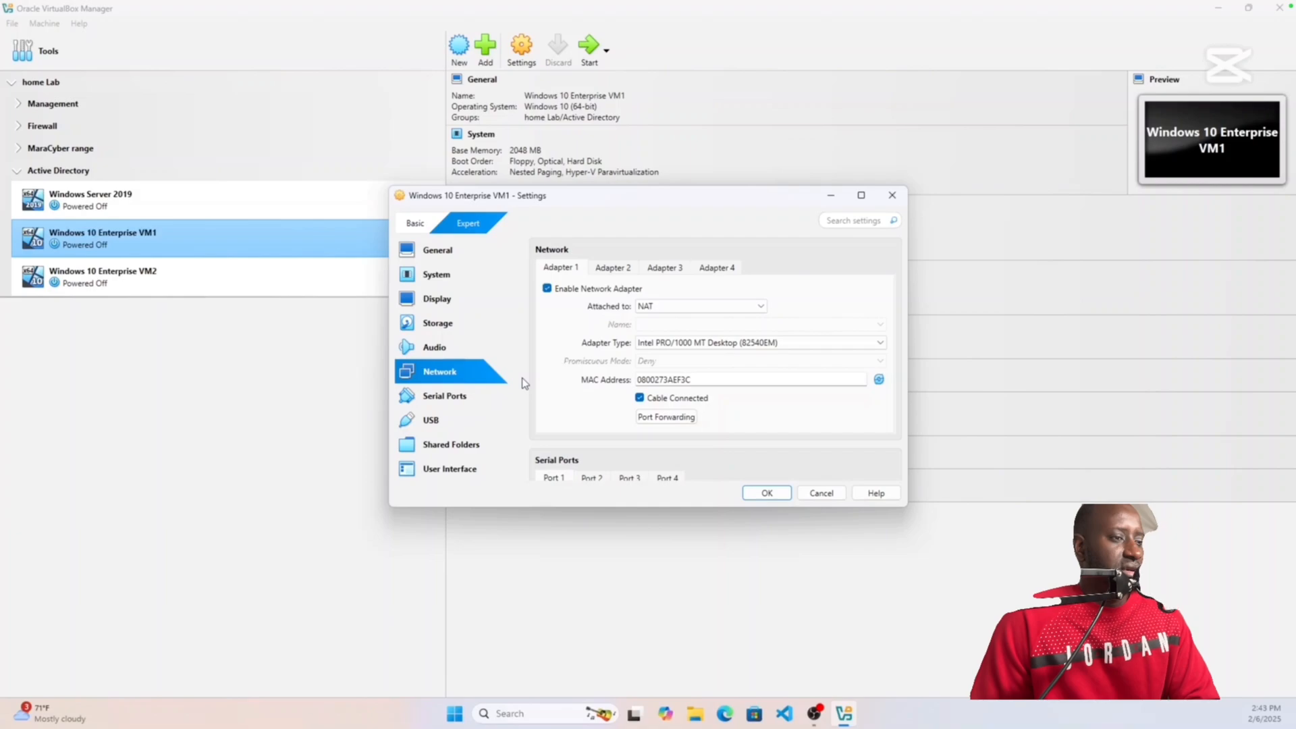
{"action": "left_click", "coordinate": [705, 309]}
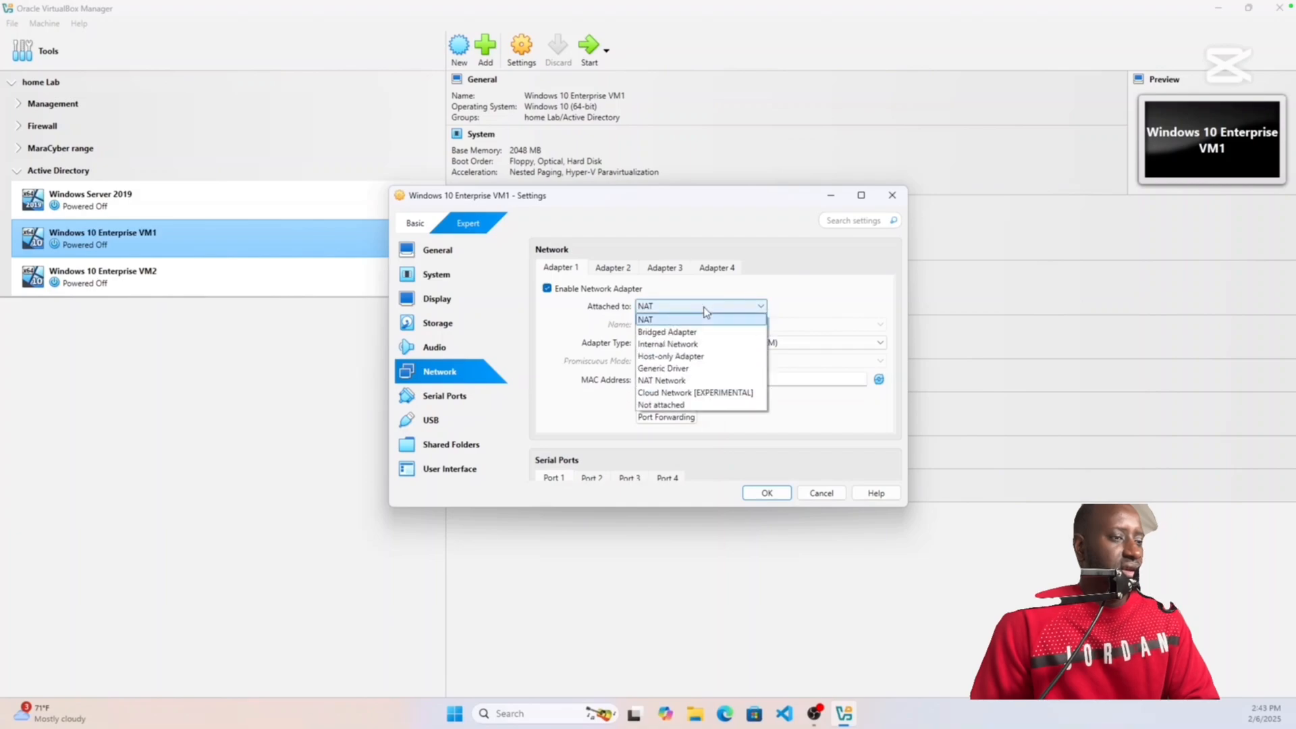
{"action": "left_click", "coordinate": [682, 345]}
{"action": "left_click", "coordinate": [662, 324]}
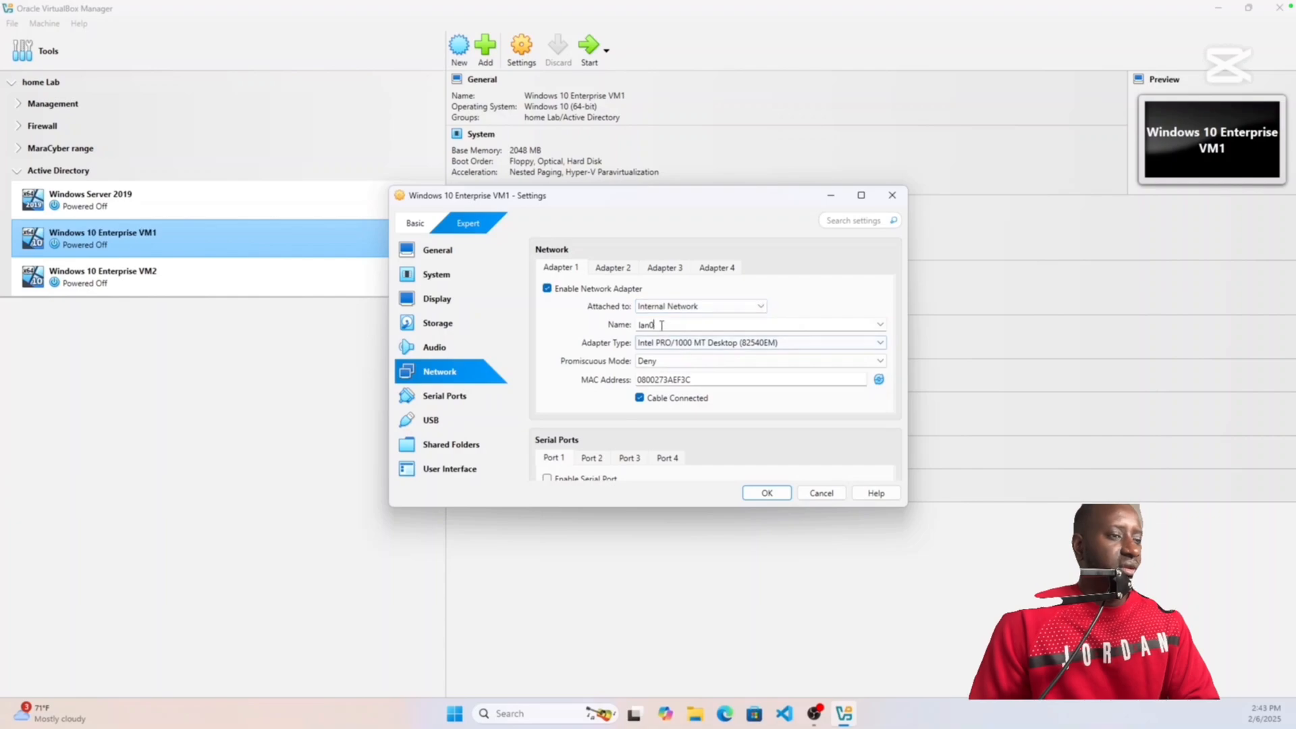
{"action": "key", "text": "BackSpace"}
{"action": "type", "text": "2"}
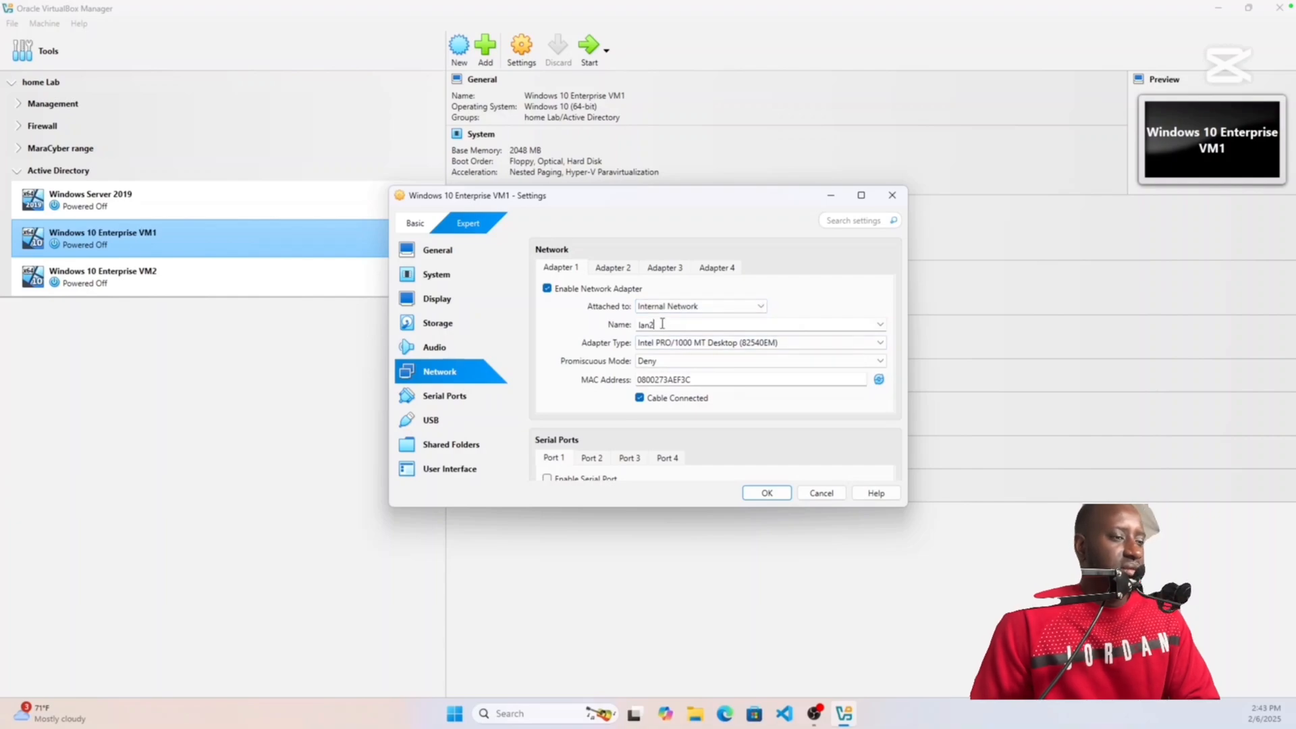
{"action": "left_click", "coordinate": [767, 492]}
{"action": "left_click", "coordinate": [192, 284]}
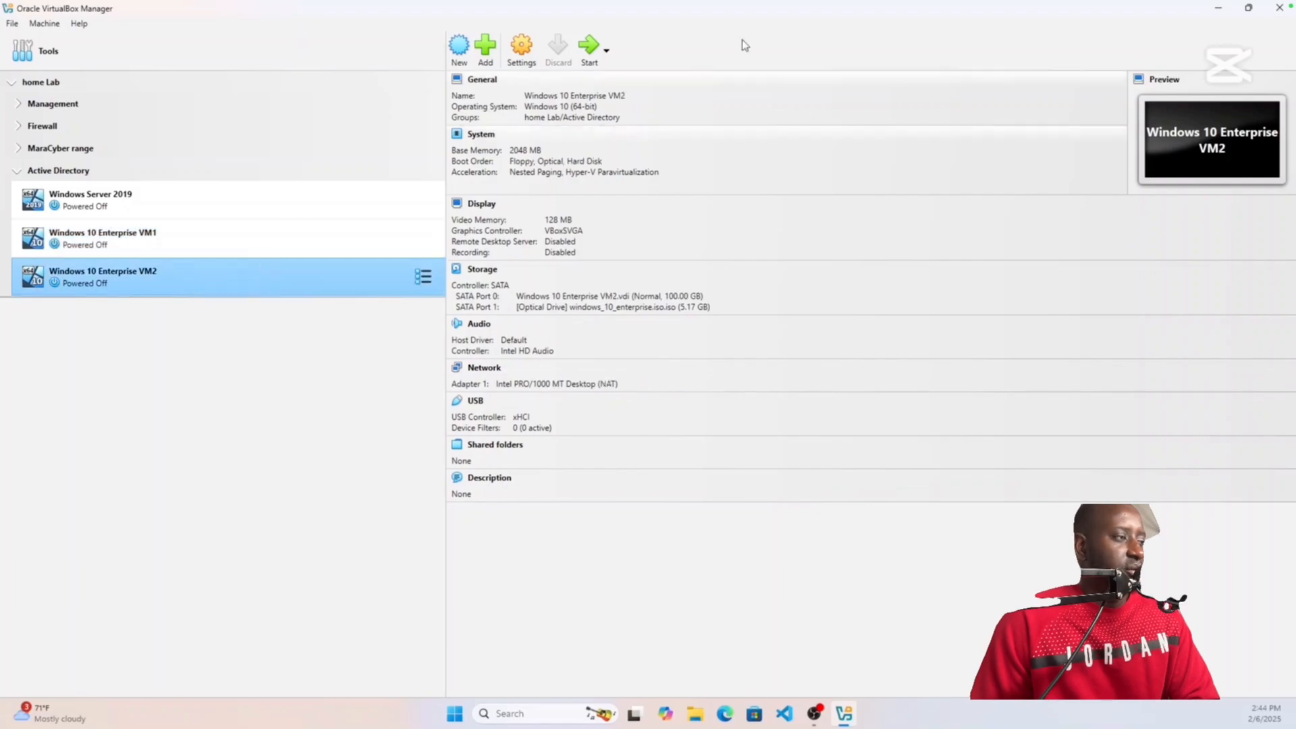
Step: Set VM2's boot order to Hard Disk then Optical, with Floppy disabled
{"action": "left_click", "coordinate": [534, 57]}
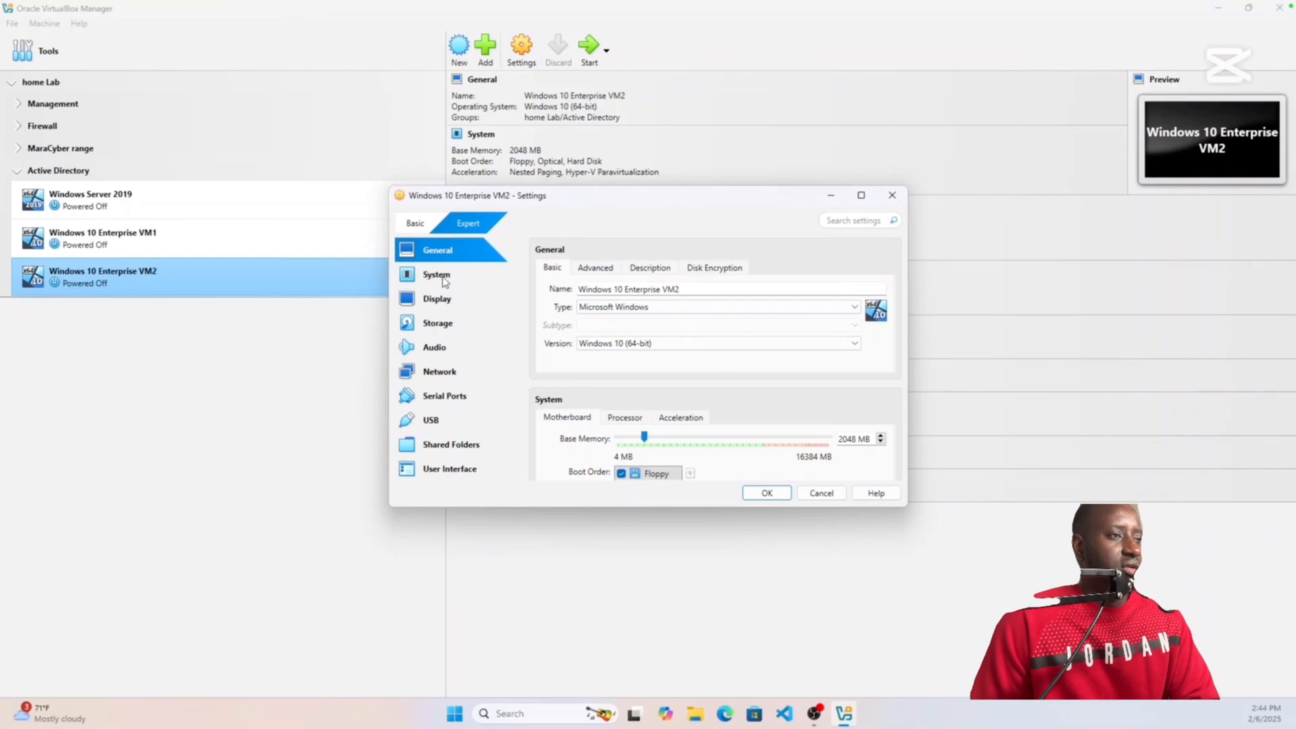
{"action": "left_click", "coordinate": [445, 283]}
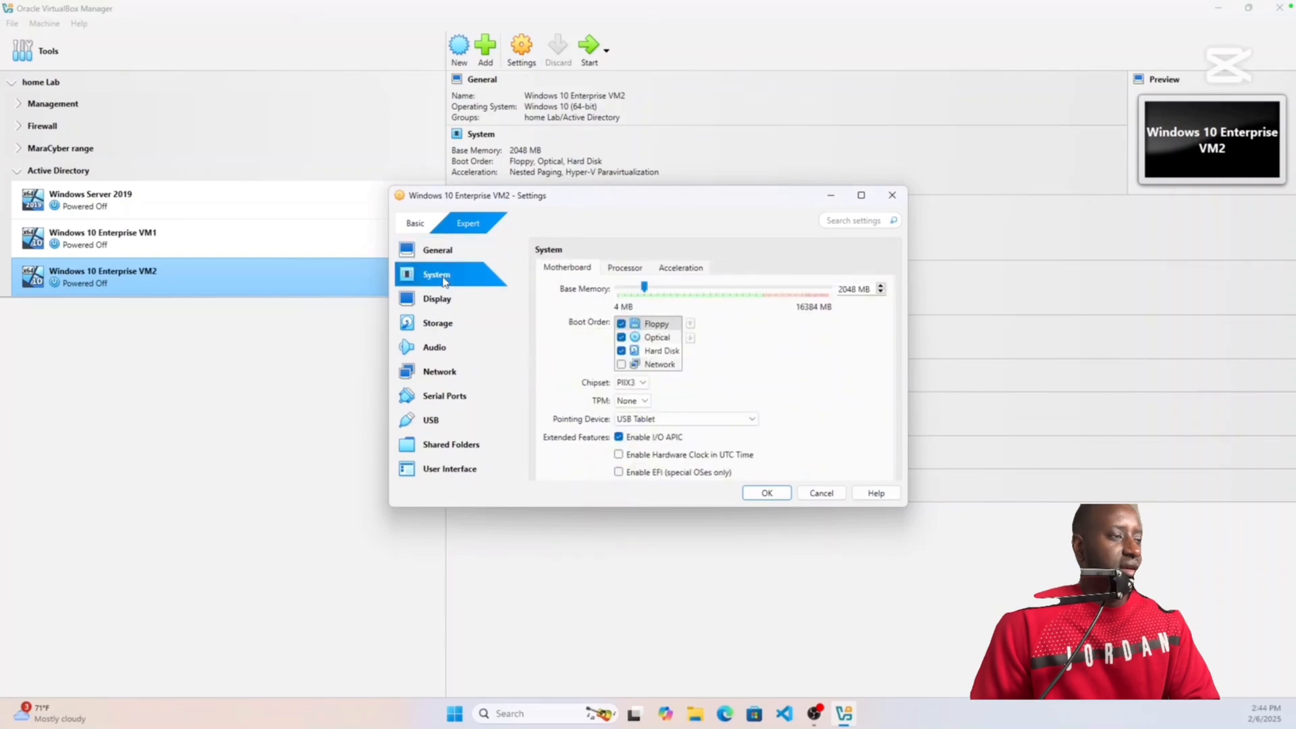
{"action": "left_click", "coordinate": [621, 324]}
{"action": "left_click", "coordinate": [664, 351]}
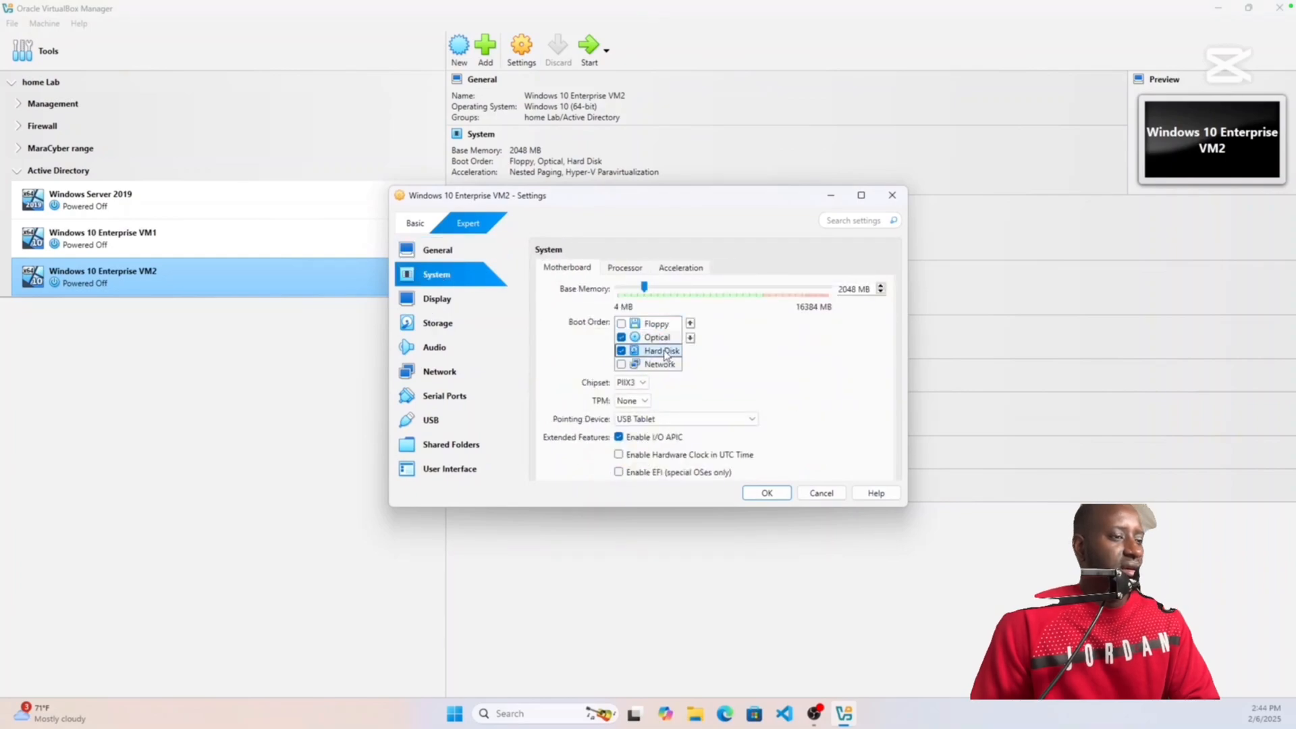
{"action": "left_click", "coordinate": [690, 323]}
{"action": "left_click", "coordinate": [690, 323]}
{"action": "left_click", "coordinate": [674, 352]}
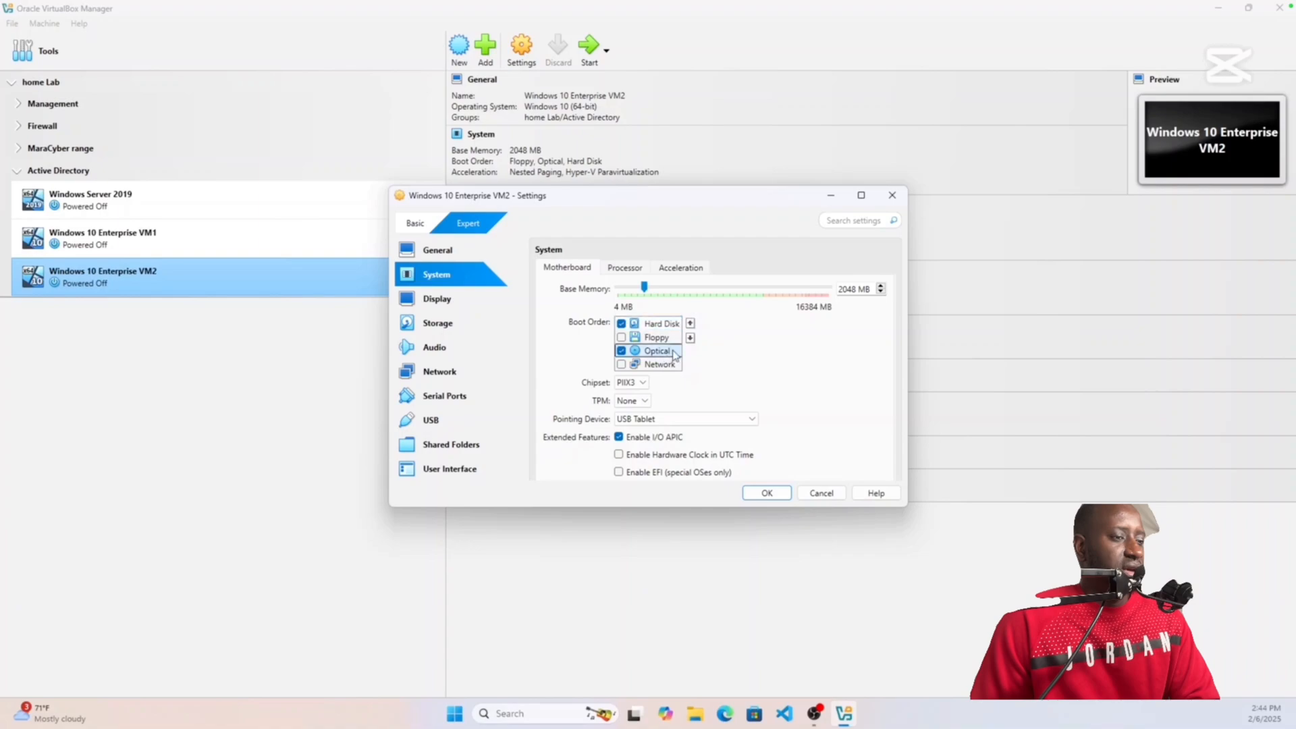
{"action": "left_click", "coordinate": [690, 323]}
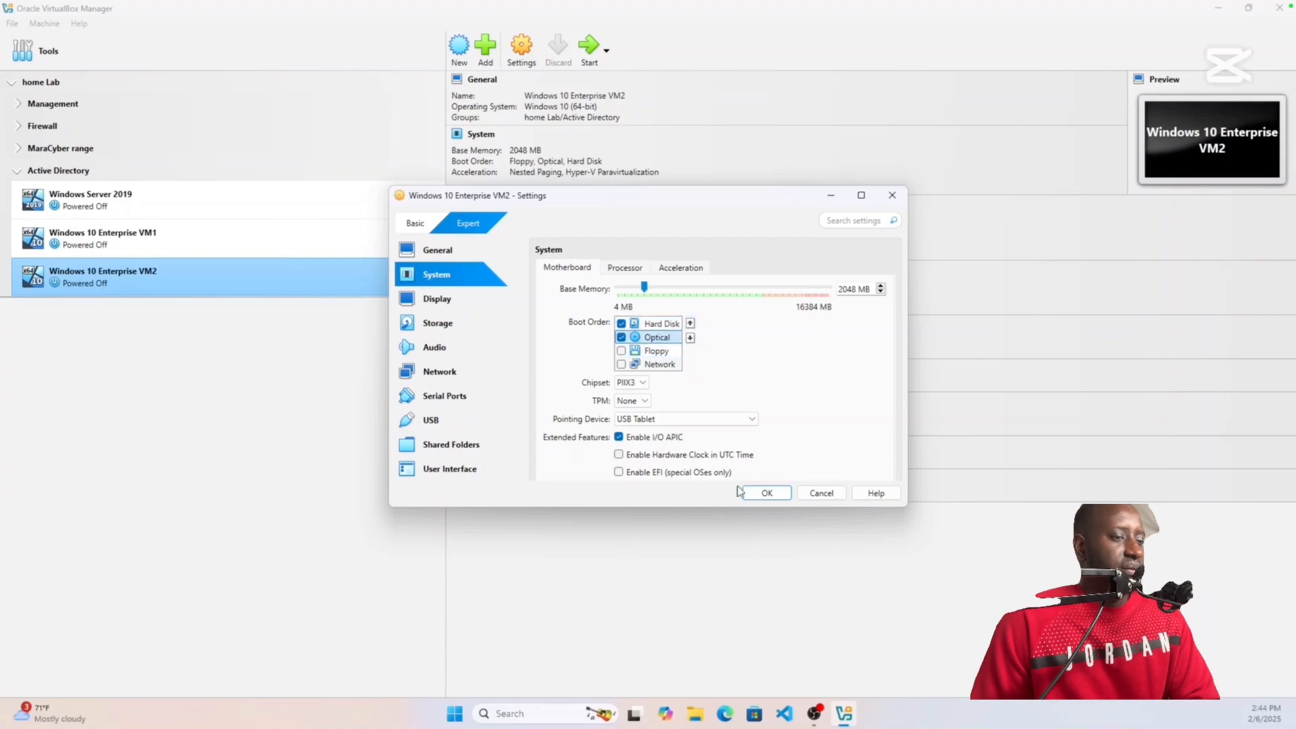
Step: Attach VM2's adapter to Internal Network 'lan2' and save the settings
{"action": "left_click", "coordinate": [474, 376]}
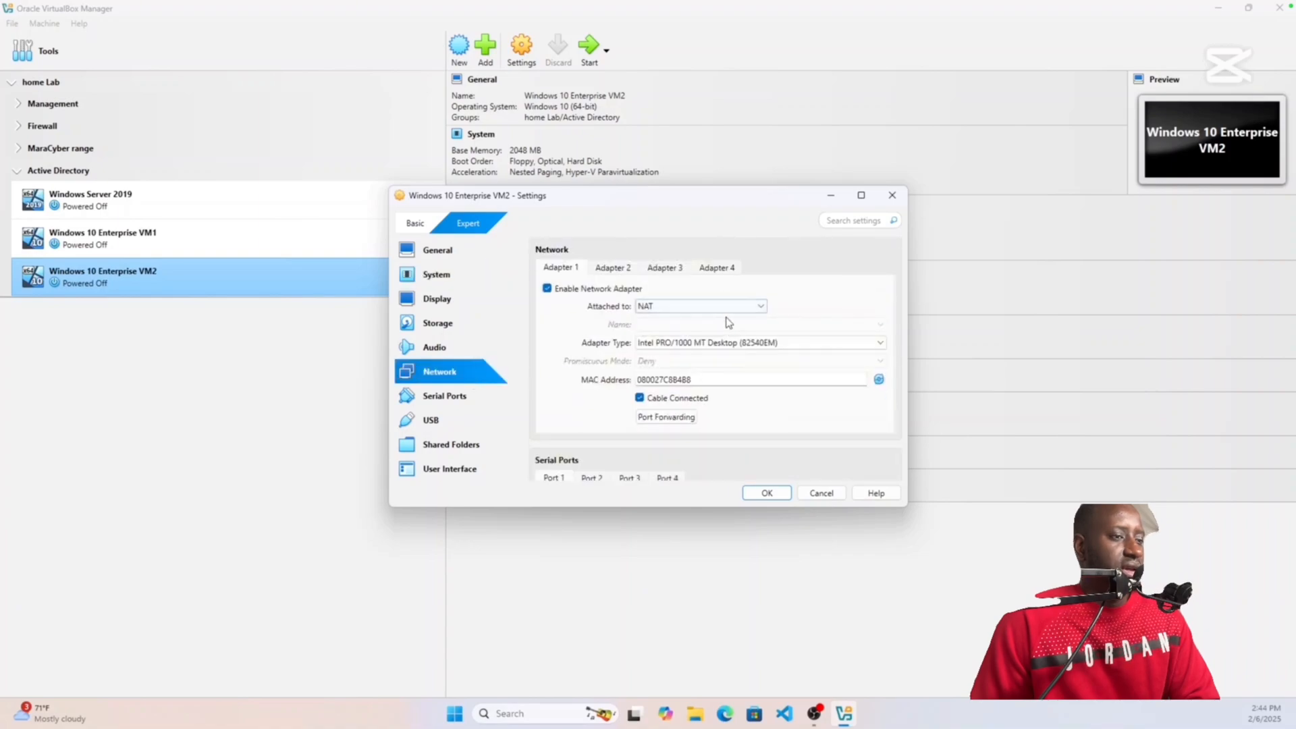
{"action": "left_click", "coordinate": [723, 311]}
{"action": "left_click", "coordinate": [687, 344]}
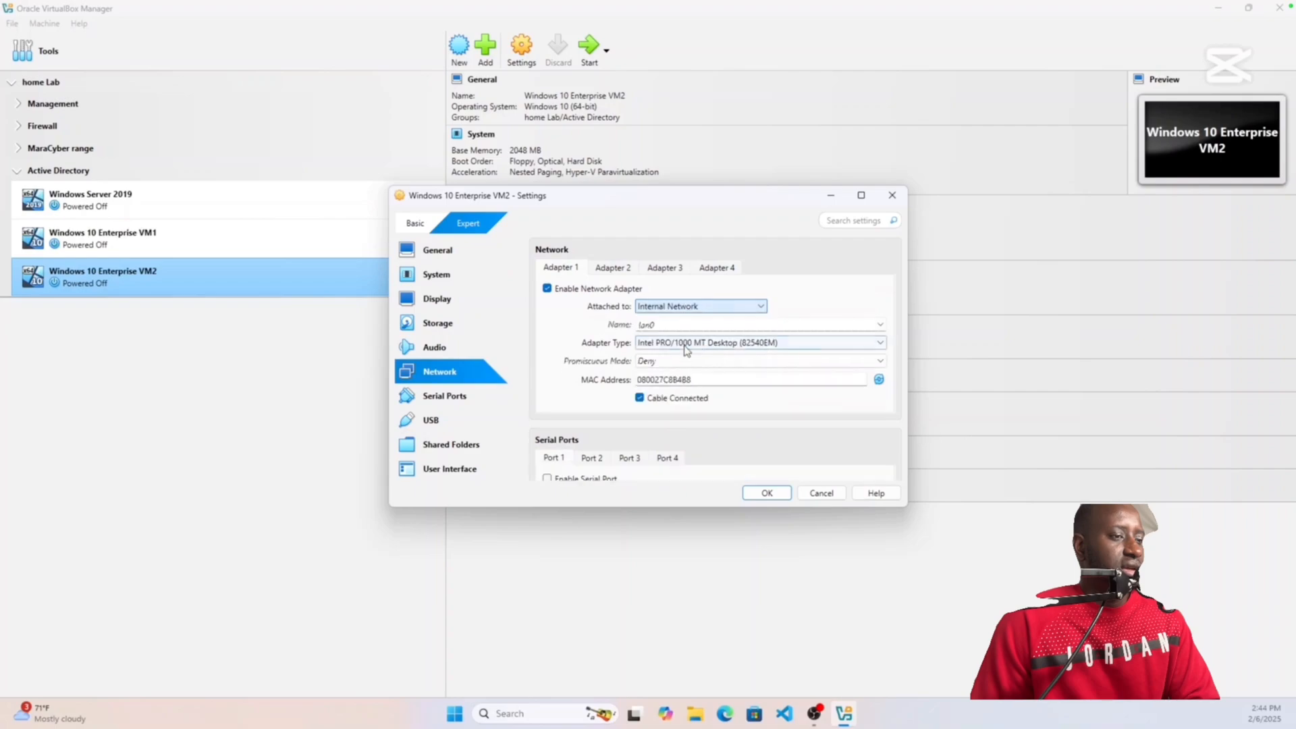
{"action": "left_click", "coordinate": [671, 325]}
{"action": "key", "text": "BackSpace"}
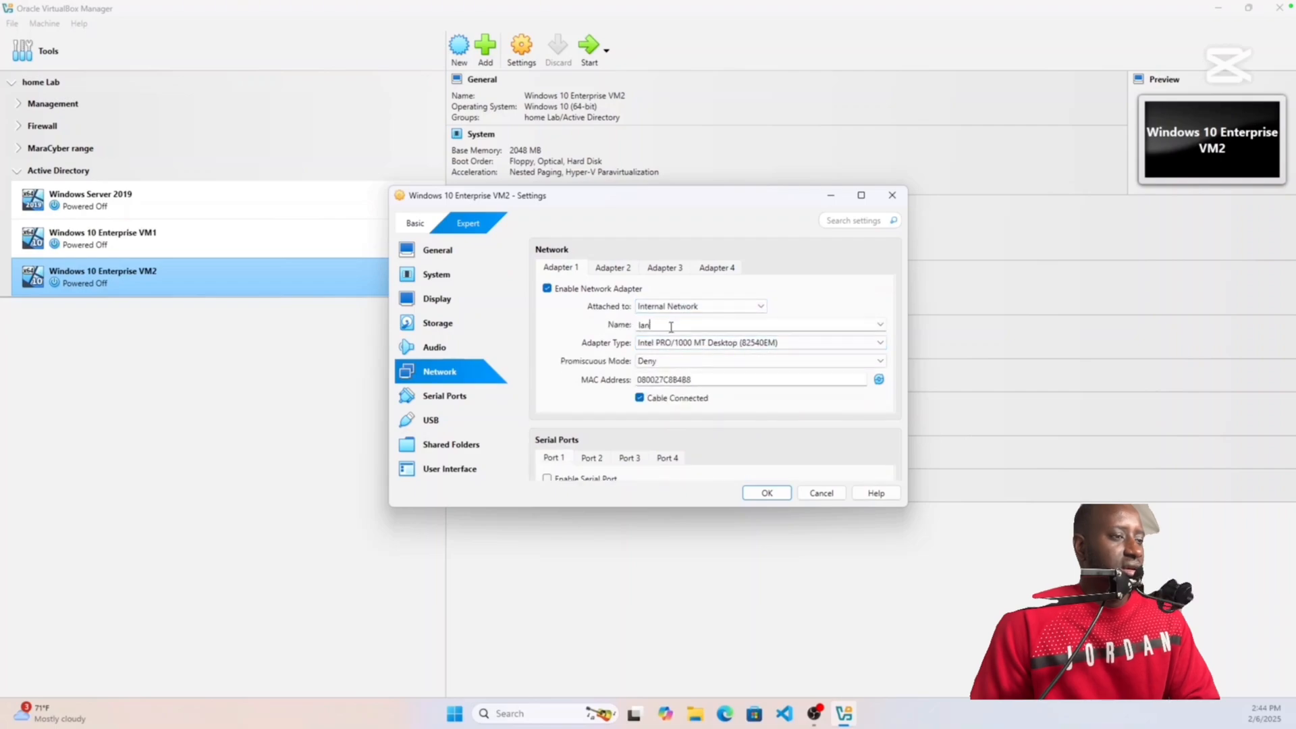
{"action": "type", "text": "3"}
{"action": "key", "text": "BackSpace"}
{"action": "type", "text": "2"}
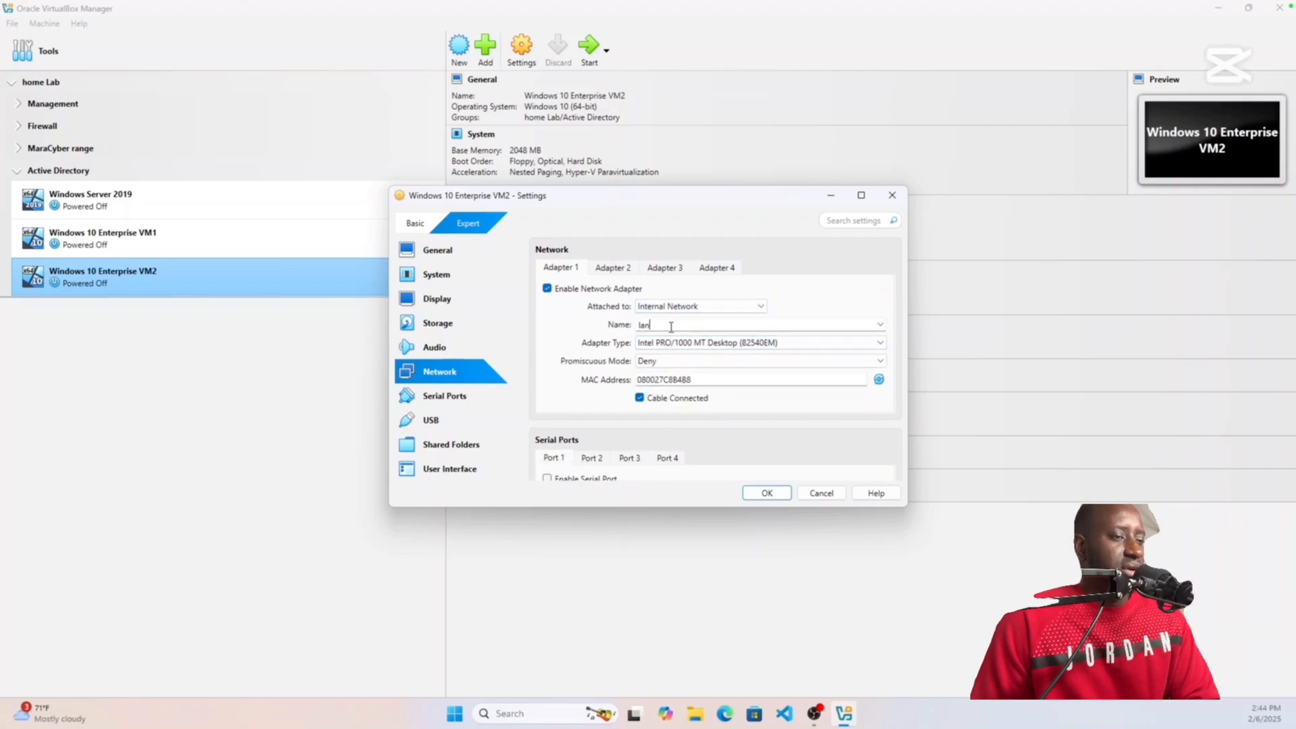
{"action": "left_click", "coordinate": [765, 496]}
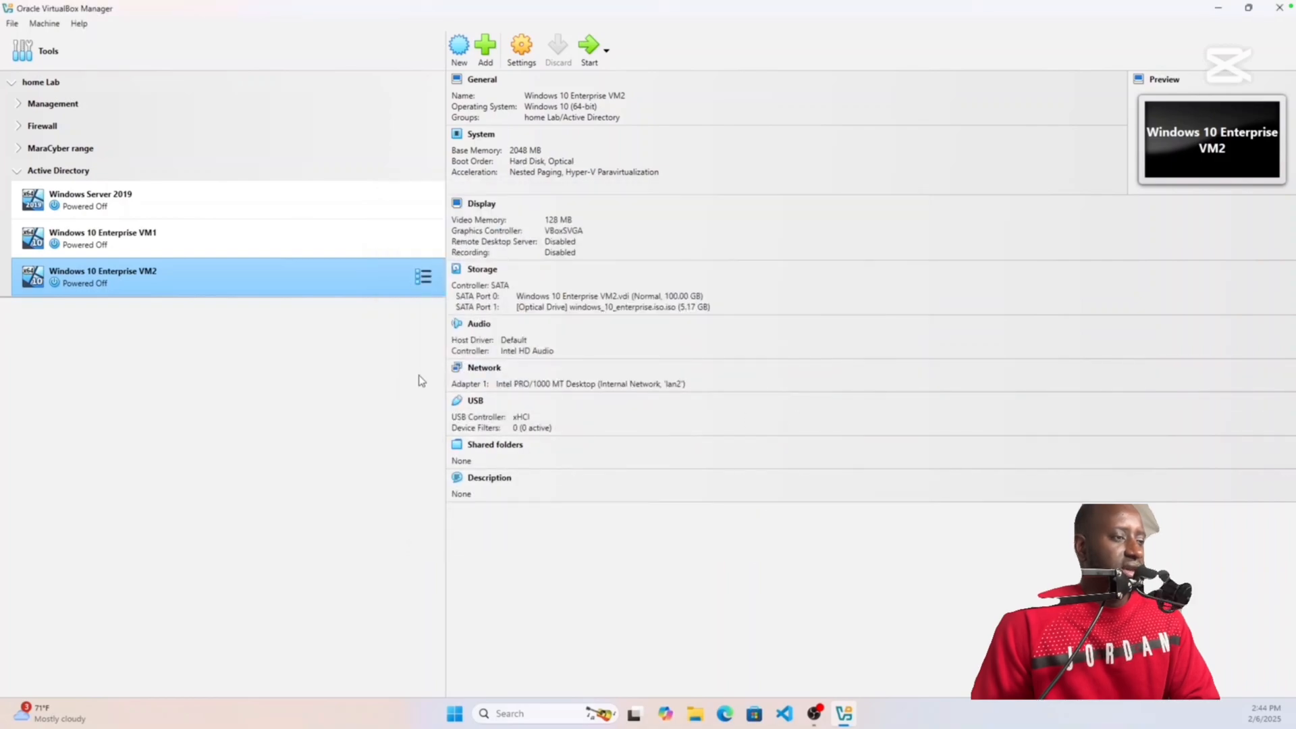
Step: Start the Windows Server 2019 VM and maximize its window
{"action": "left_click", "coordinate": [178, 205]}
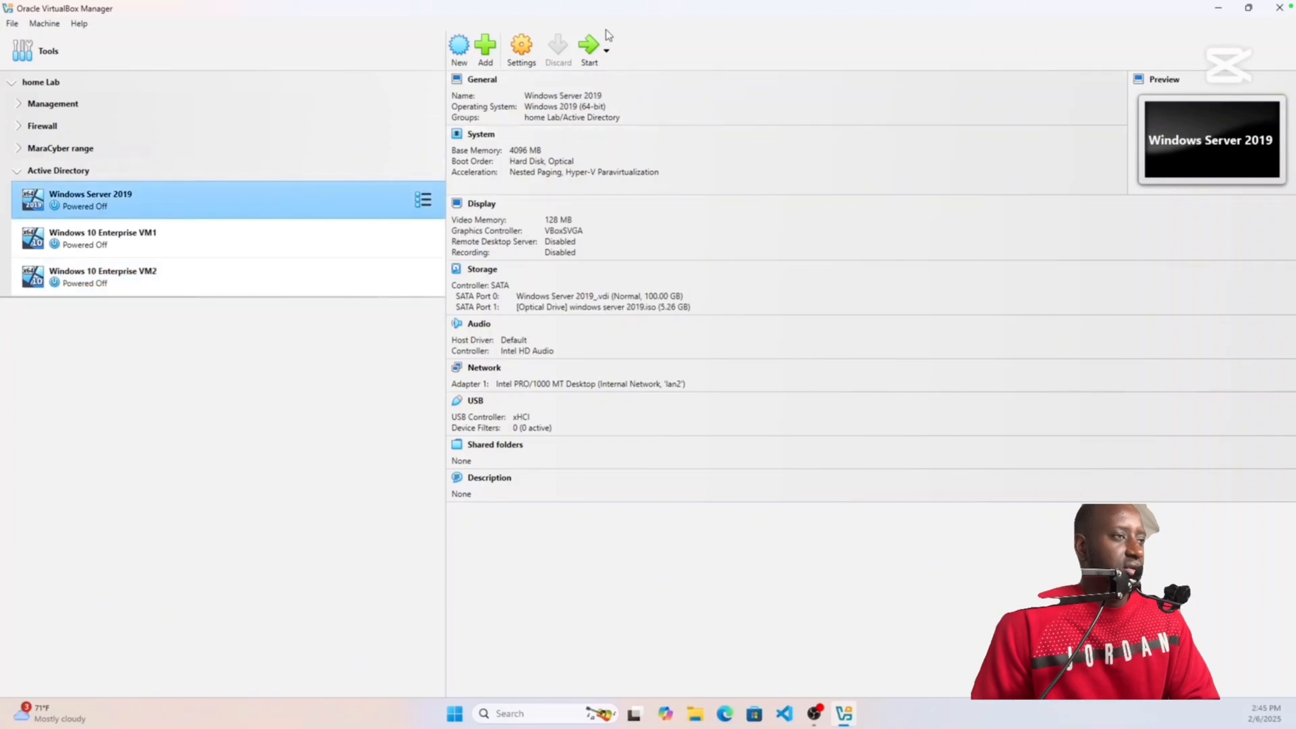
{"action": "left_click", "coordinate": [587, 48]}
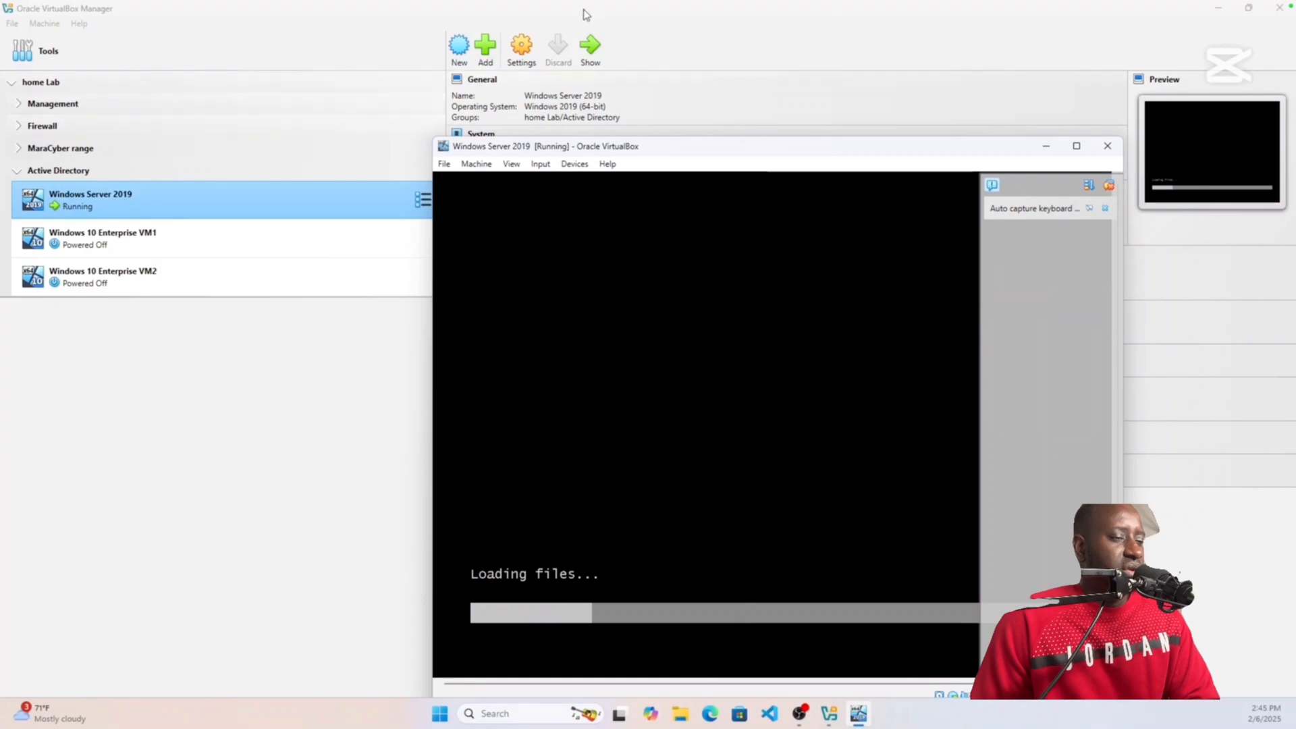
{"action": "left_click", "coordinate": [1076, 146]}
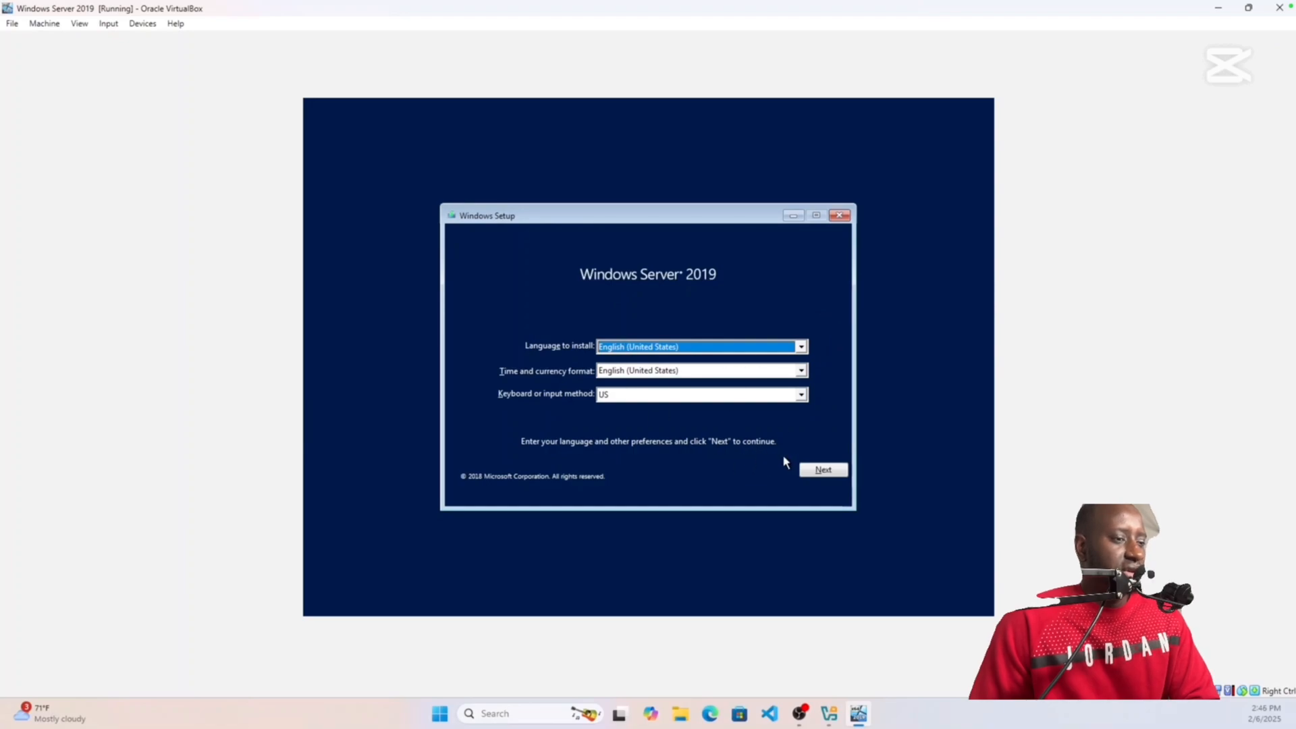
Step: Begin setup with default language, choose Standard Evaluation (Desktop Experience), and accept the license terms
{"action": "left_click", "coordinate": [825, 470]}
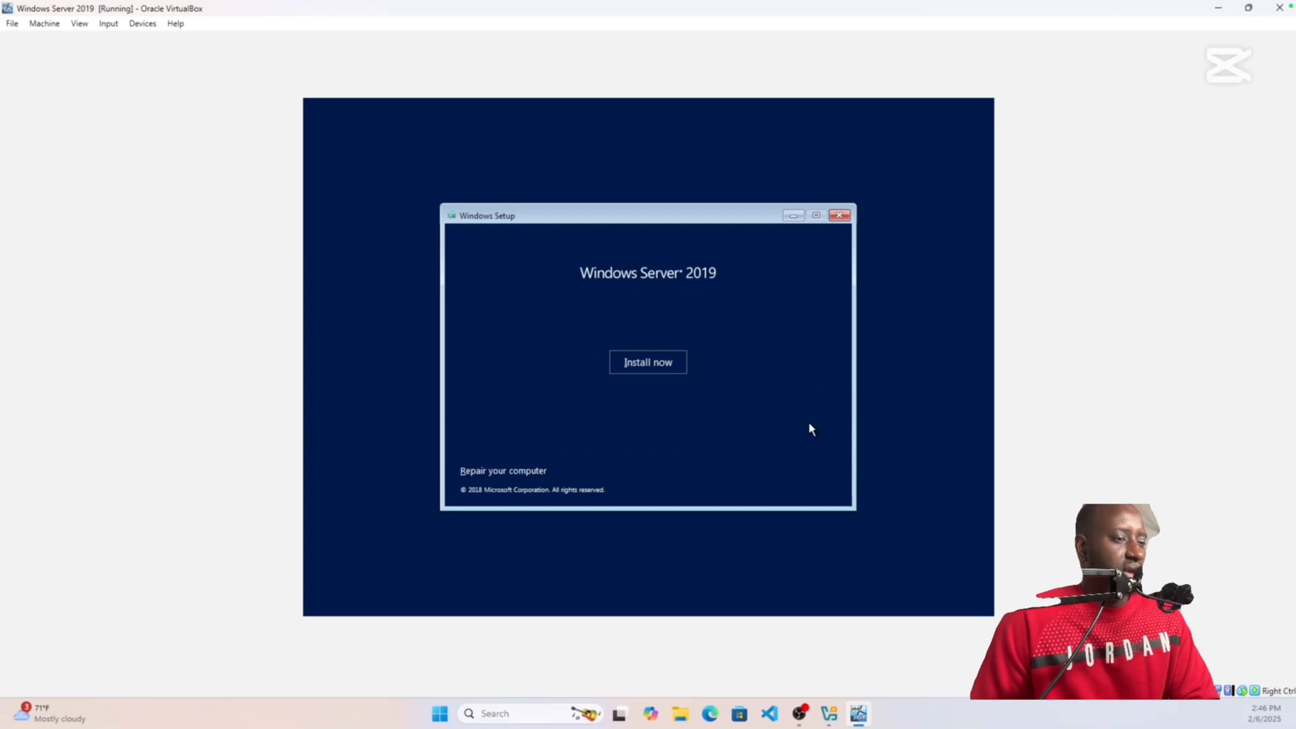
{"action": "left_click", "coordinate": [644, 363]}
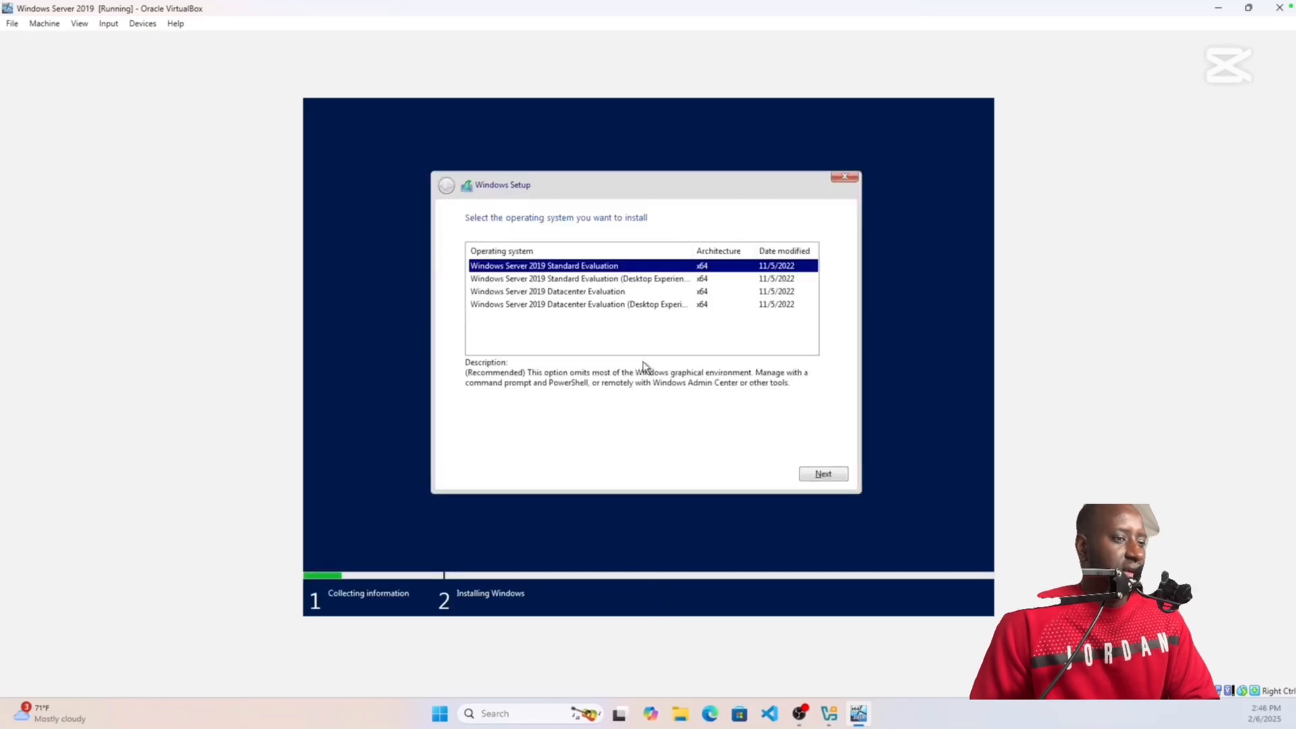
{"action": "left_click", "coordinate": [562, 279]}
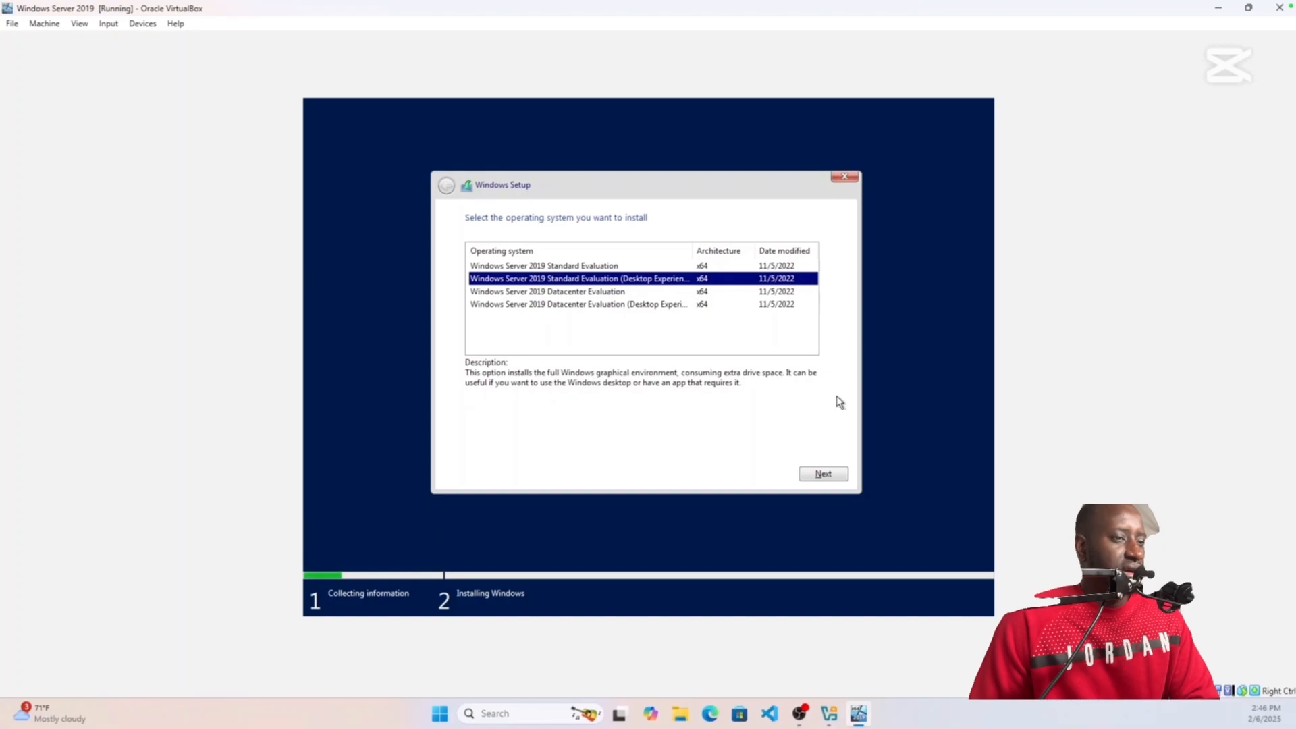
{"action": "left_click", "coordinate": [819, 474]}
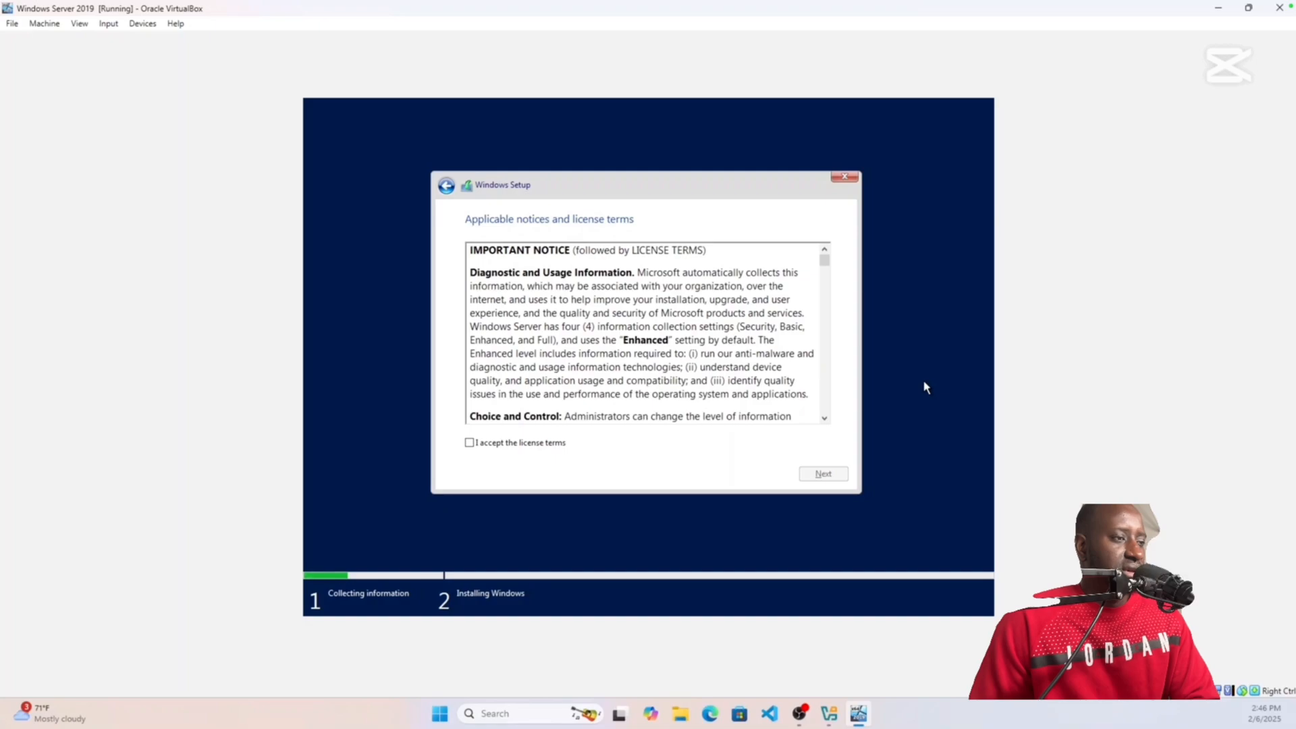
{"action": "left_click", "coordinate": [469, 444]}
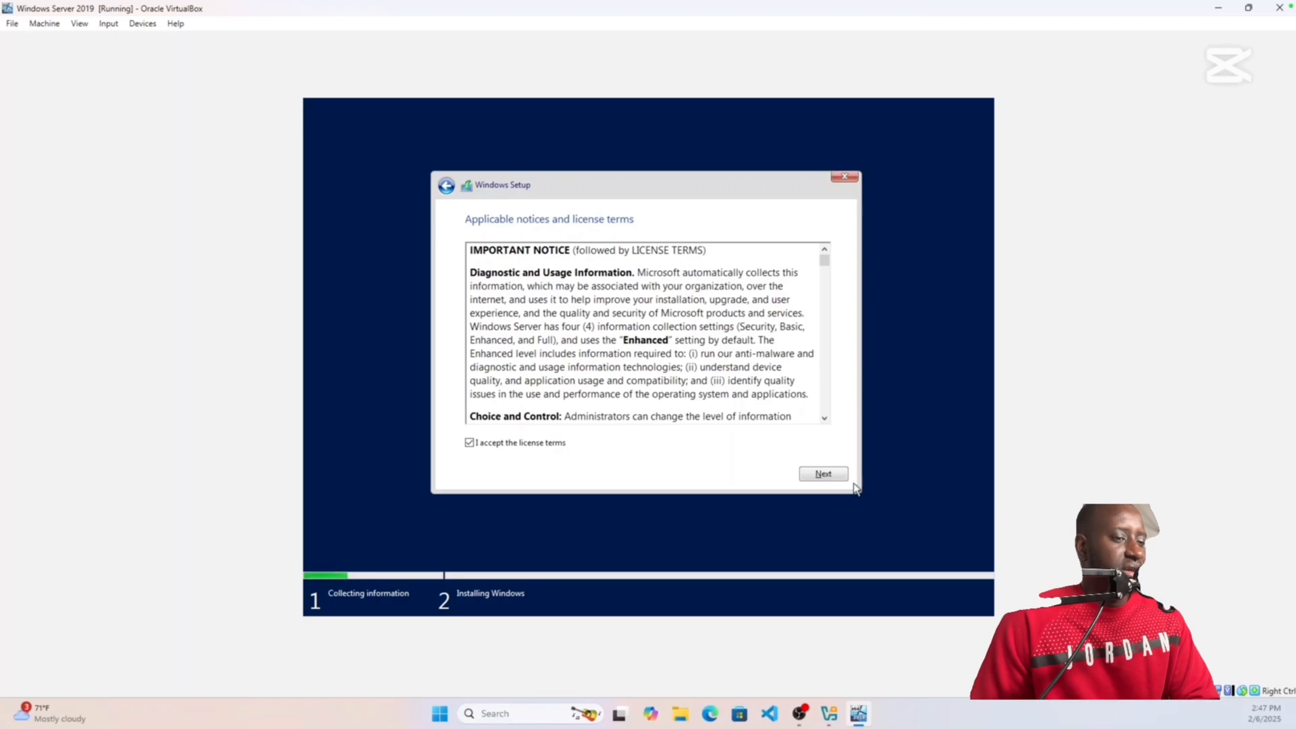
{"action": "left_click", "coordinate": [830, 473]}
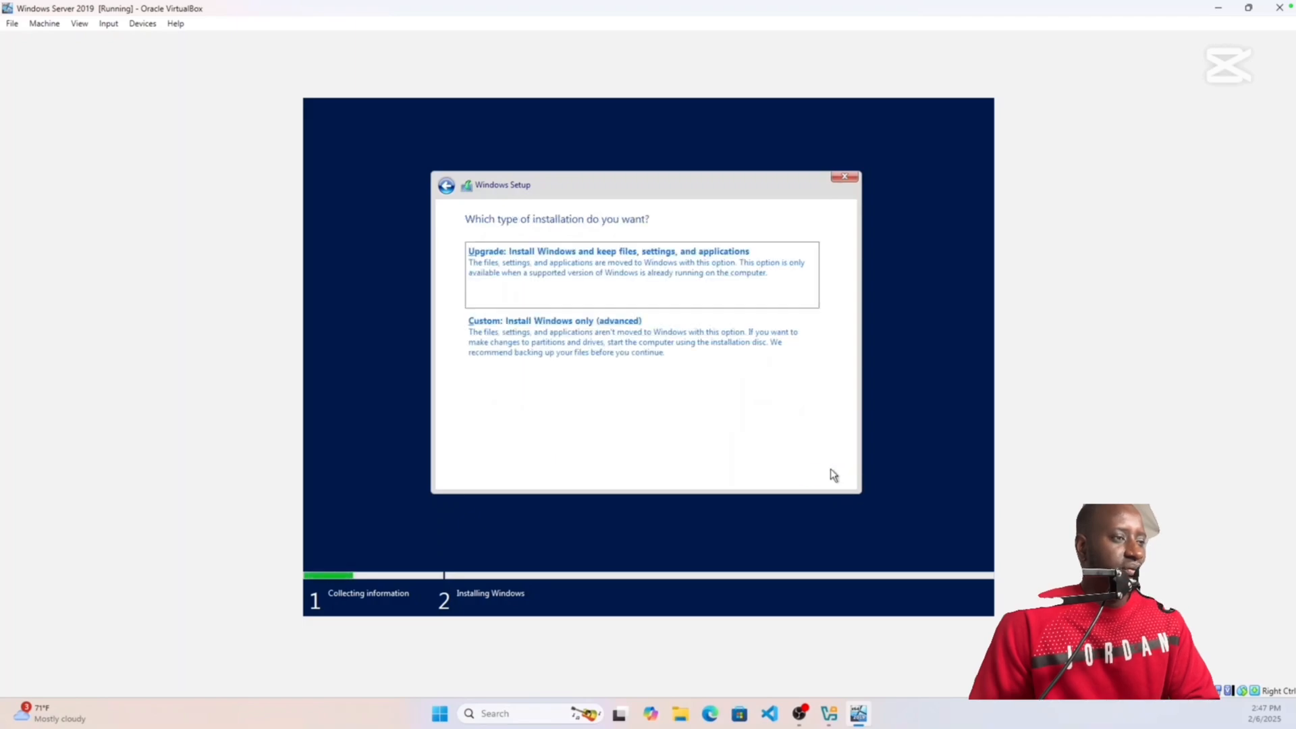
Step: Run a Custom installation onto Drive 0's unallocated space and let it finish
{"action": "left_click", "coordinate": [548, 333]}
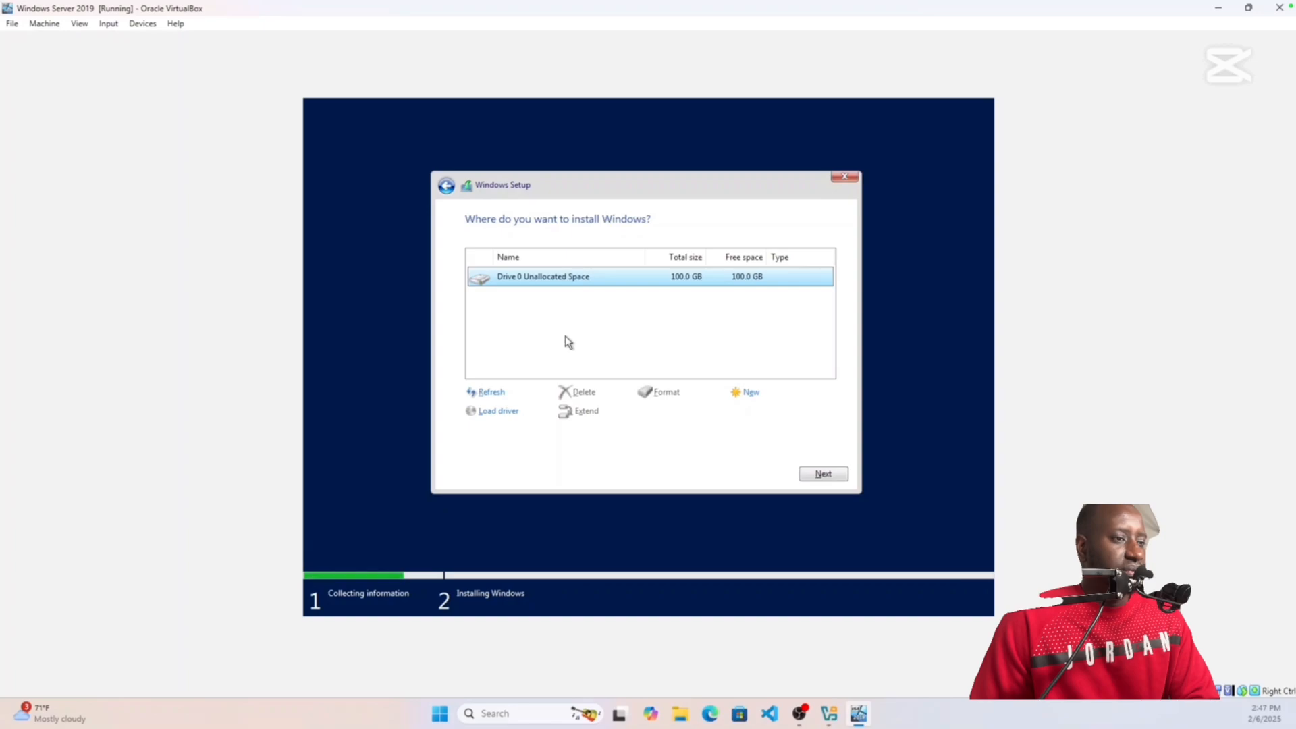
{"action": "left_click", "coordinate": [818, 475]}
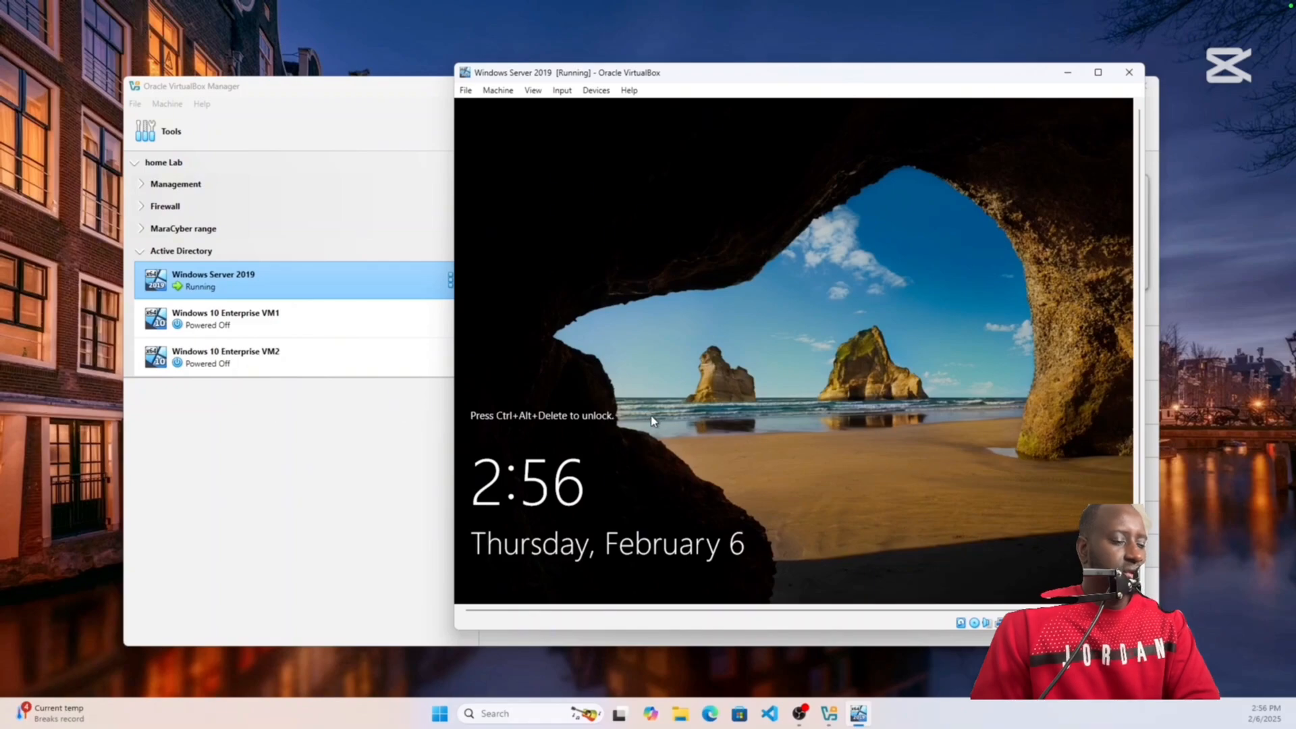
Step: Sign in as Administrator with the account password and dismiss the Windows Admin Center prompt
{"action": "key", "text": "ctrl+Delete"}
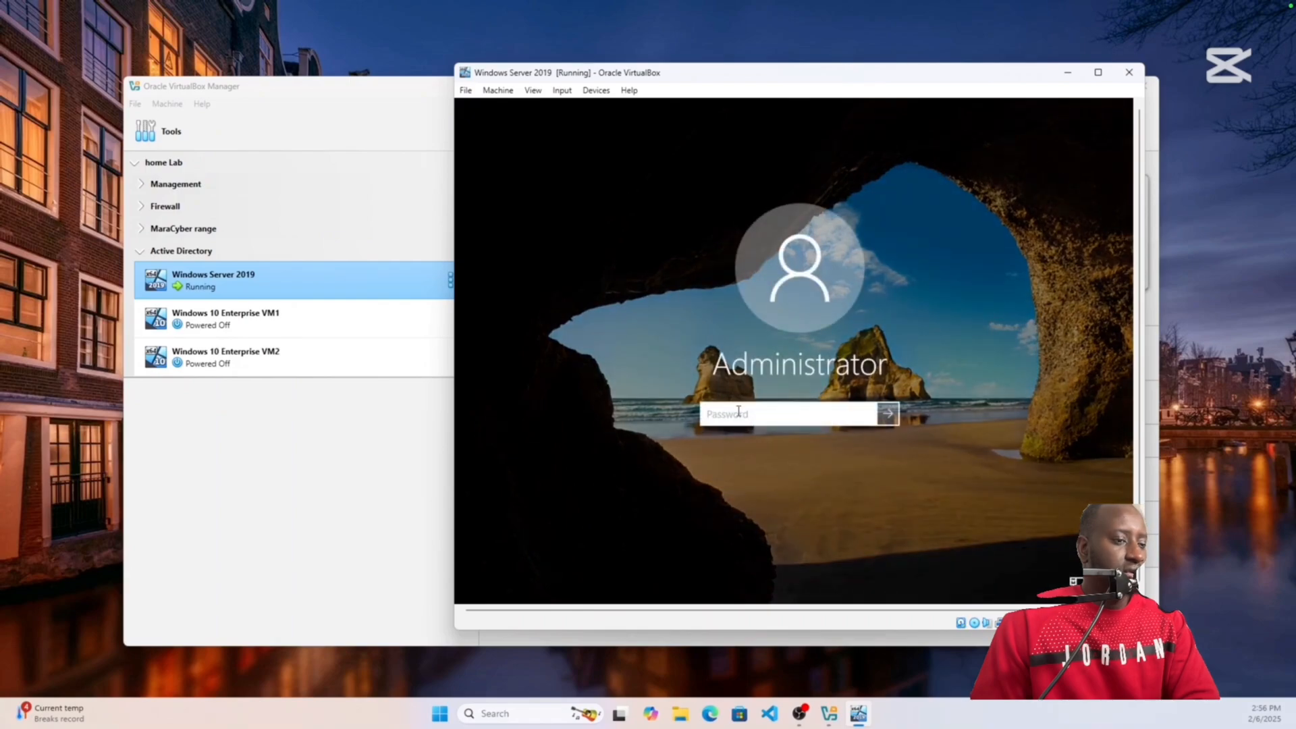
{"action": "type", "text": "•••••"}
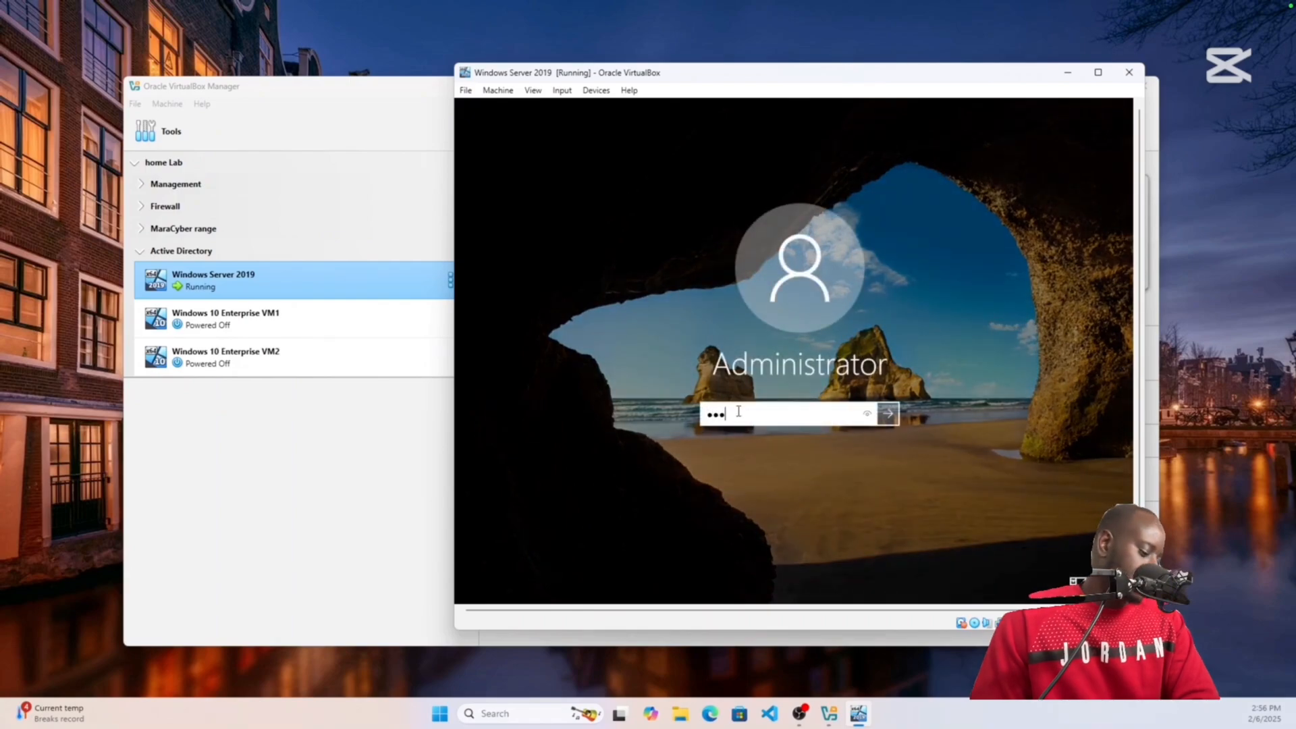
{"action": "type", "text": "•••"}
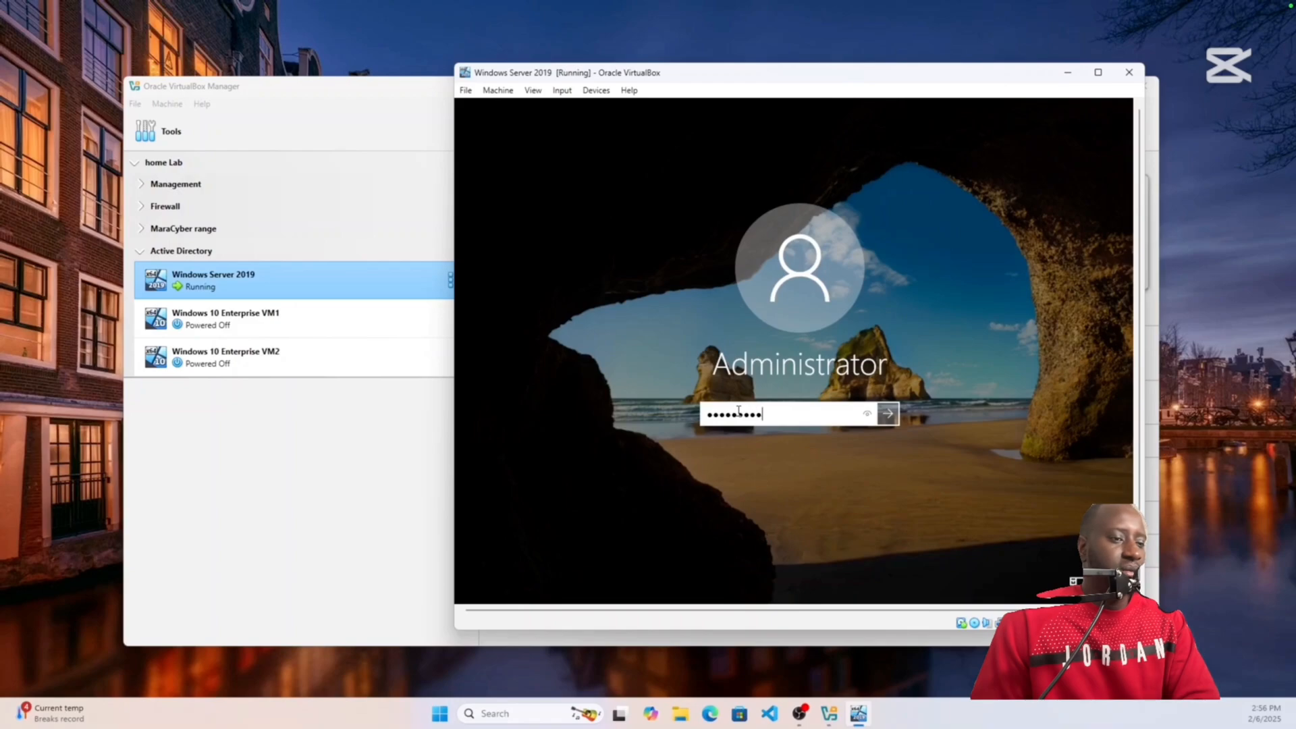
{"action": "key", "text": "Return"}
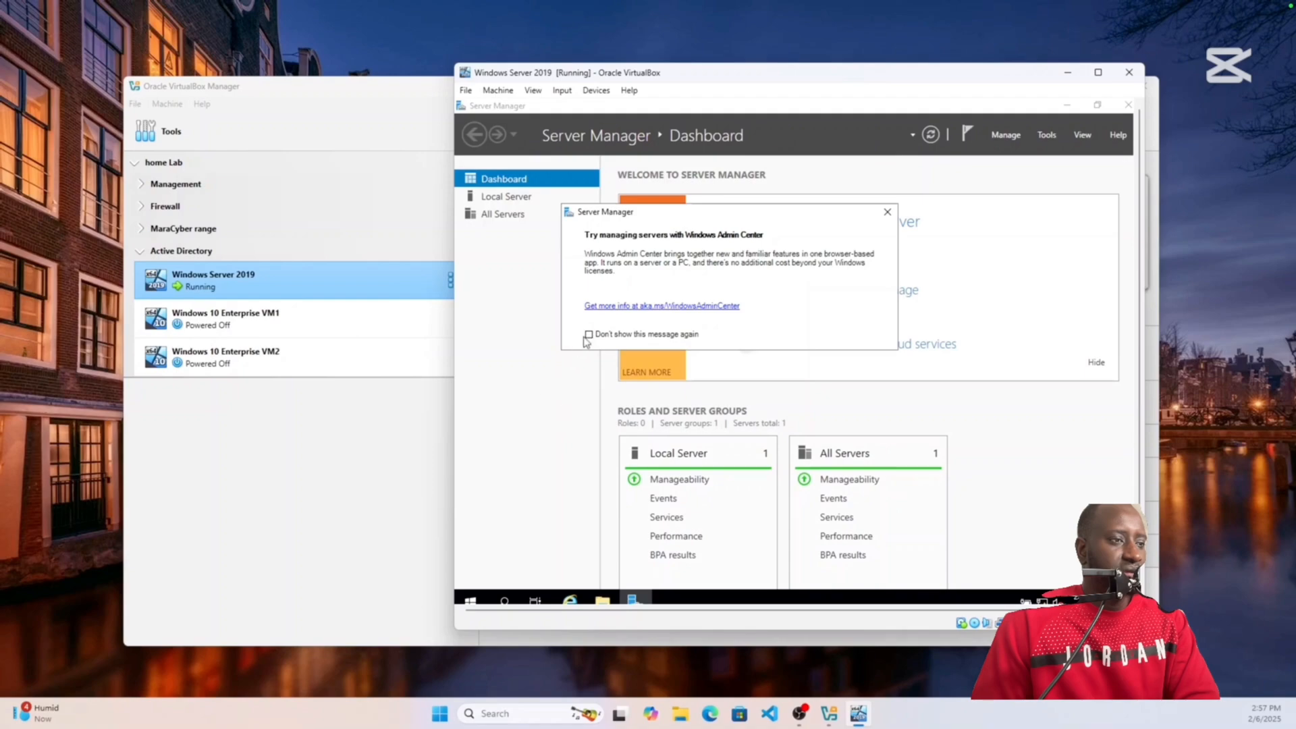
{"action": "left_click", "coordinate": [887, 212]}
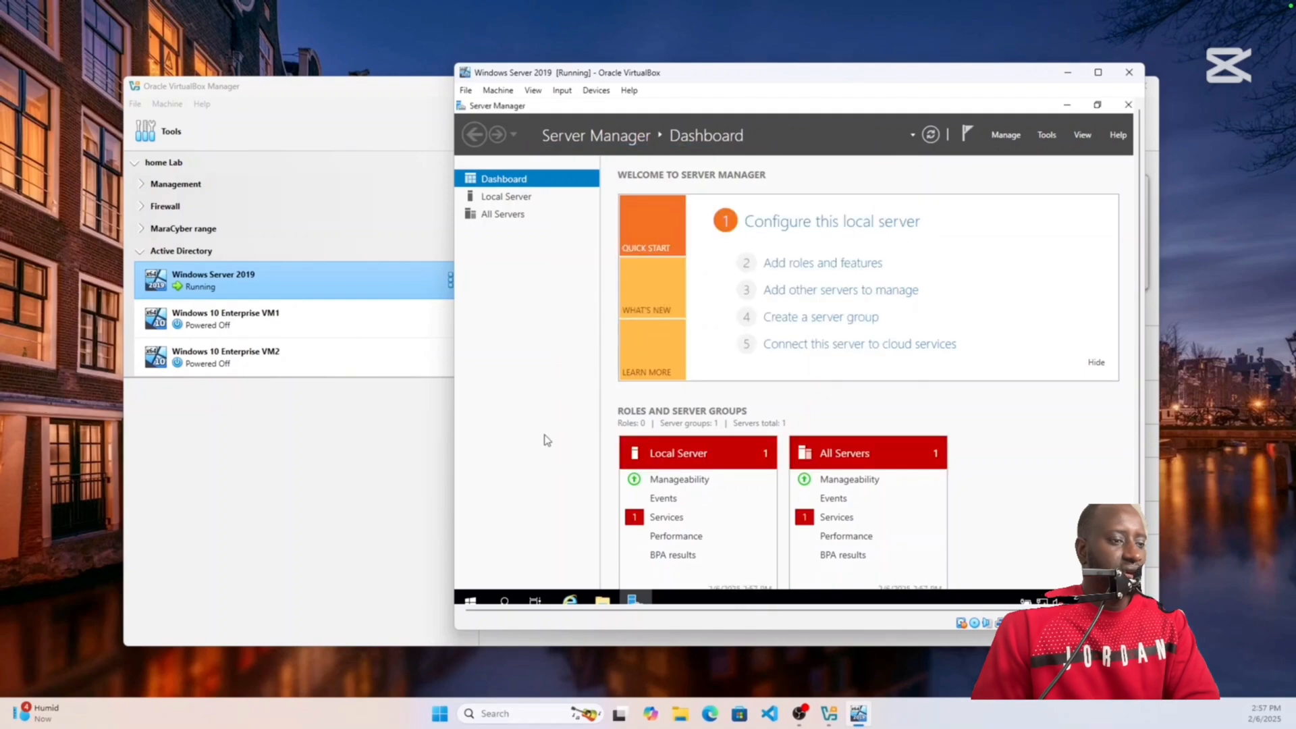